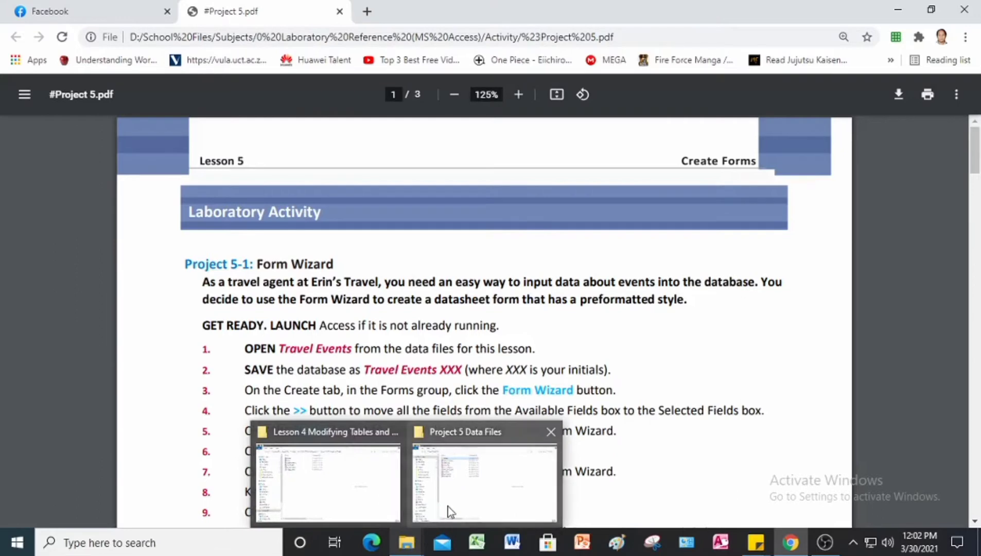
Step: Check the Project 5 Data Files folder, read the Project 5-1 Form Wizard steps, and launch Access
left_click(450, 506)
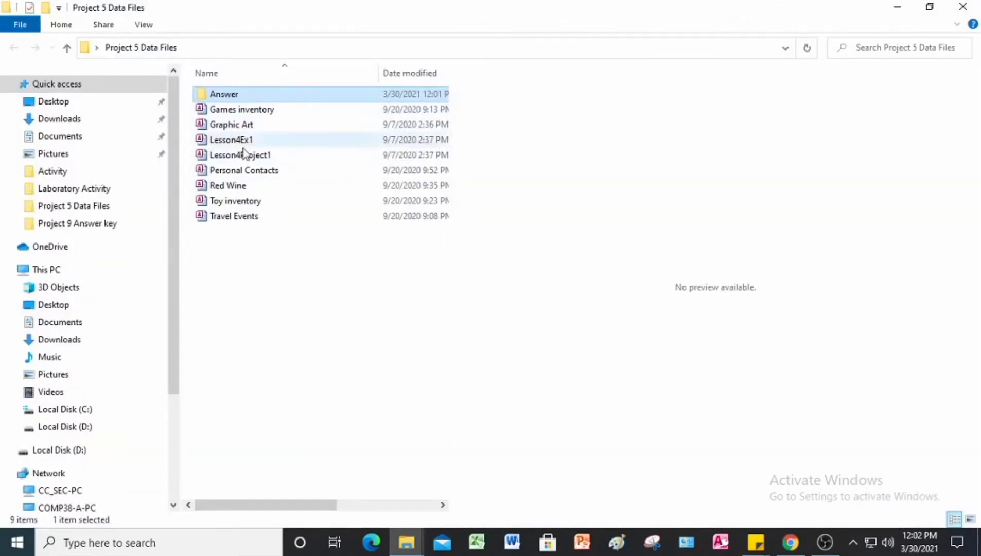
left_click(406, 542)
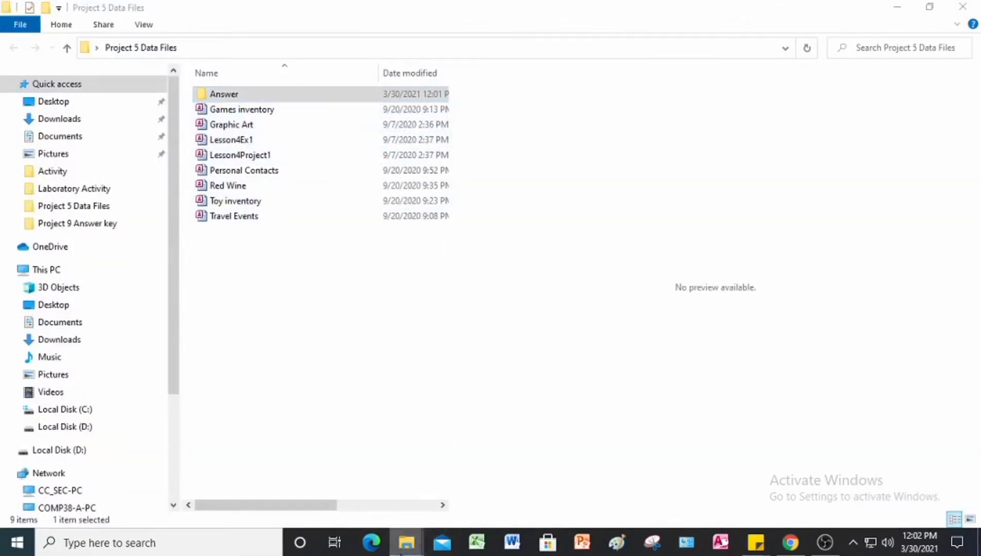
left_click(791, 545)
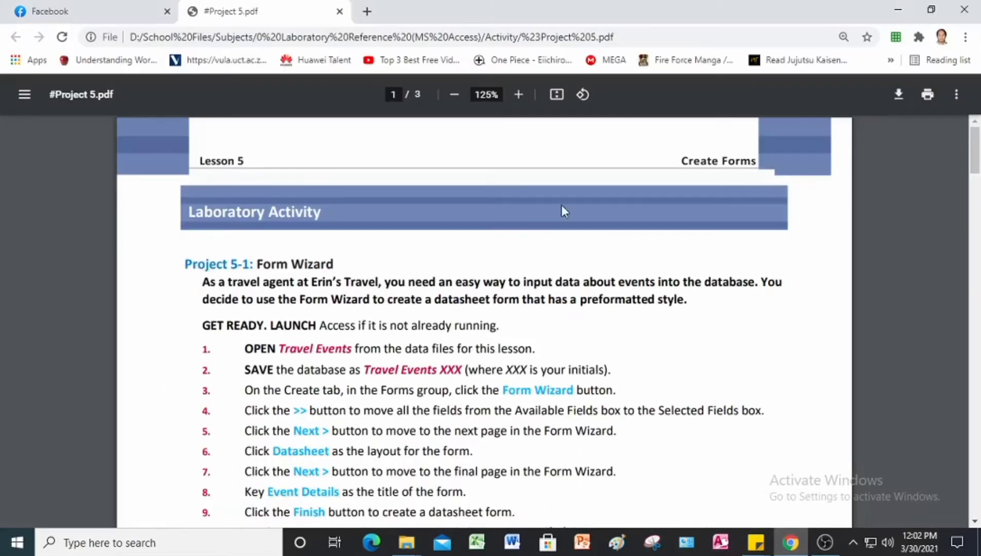
scroll(345, 246, "down", 2)
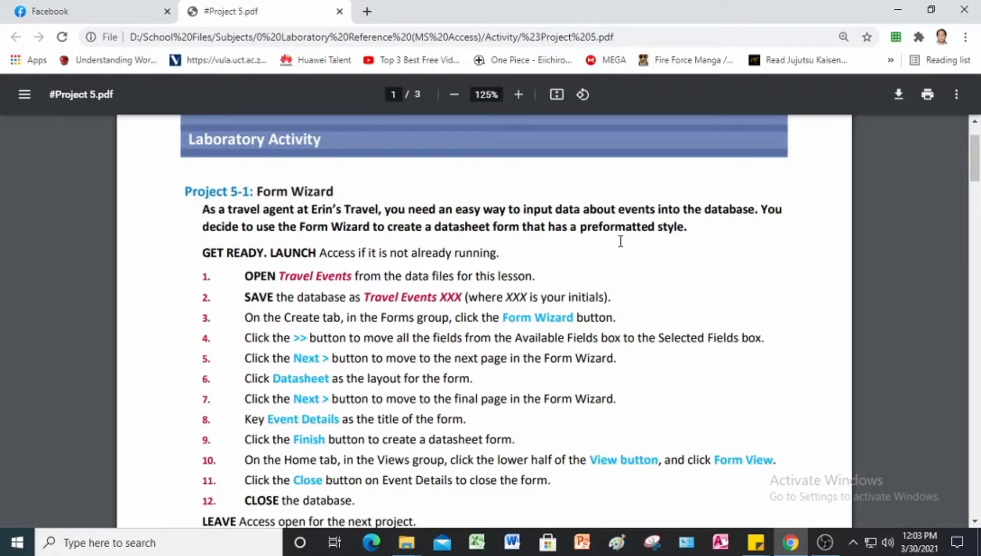
left_click(725, 543)
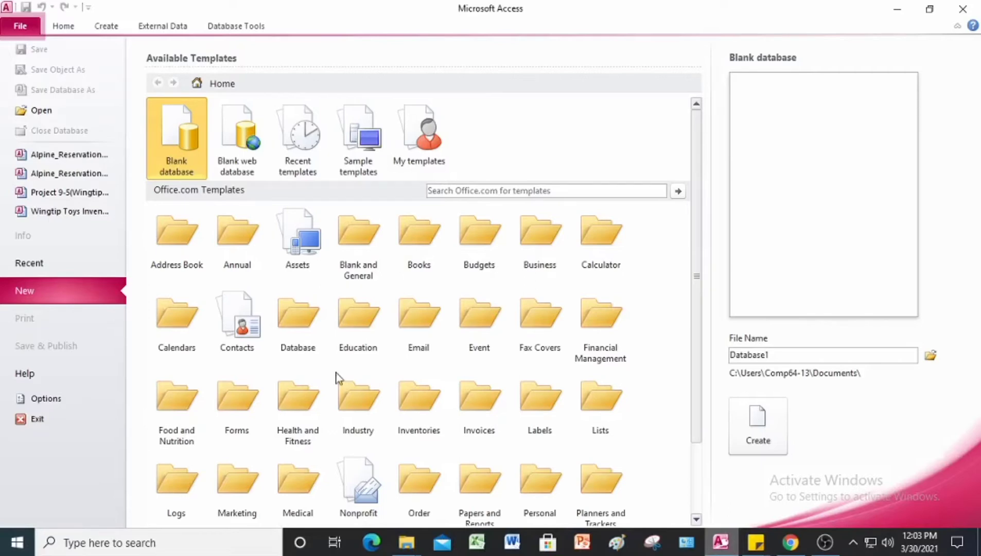
Step: Open Travel Events from Desktop > Project 5 Data Files and enable its content
left_click(37, 111)
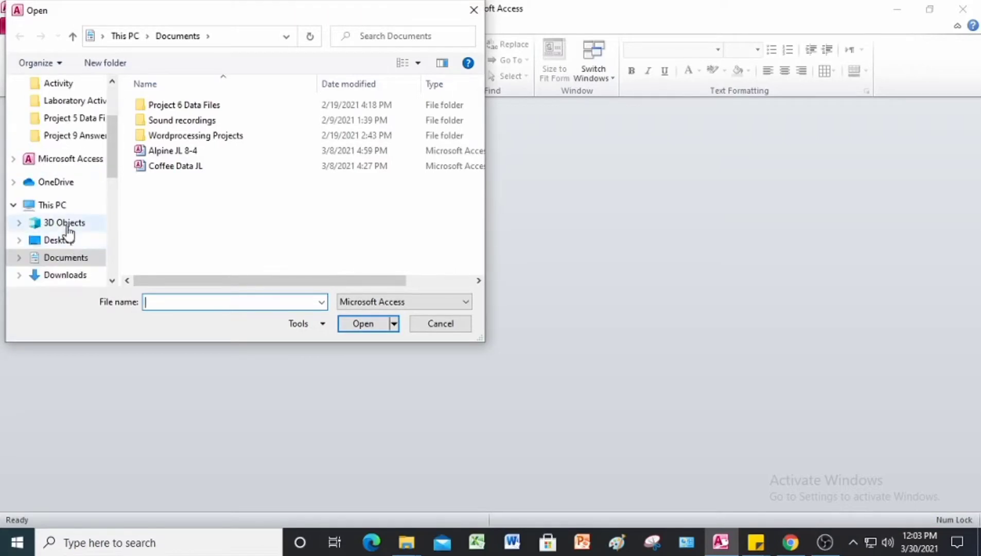
scroll(64, 222, "down", 1)
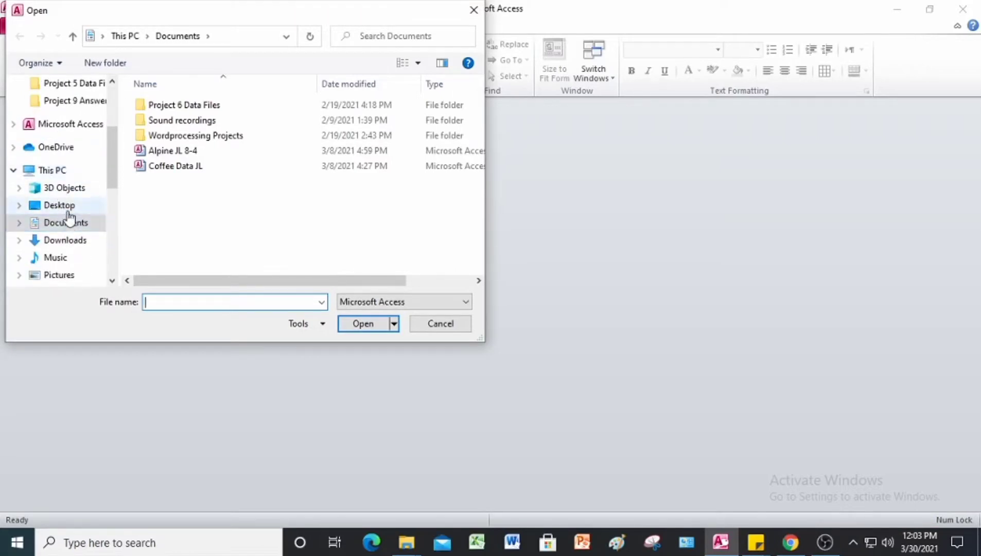
left_click(68, 206)
double_click(201, 123)
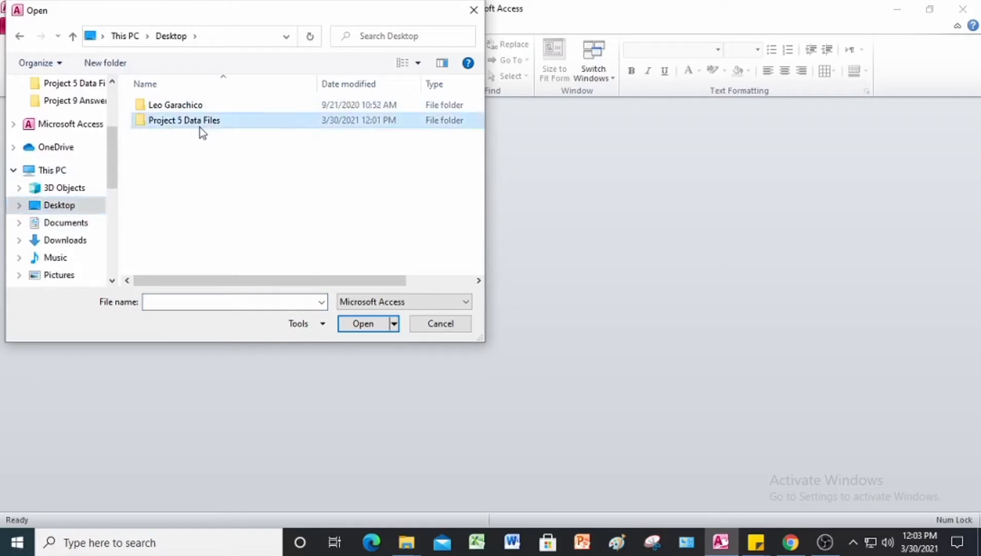
left_click(181, 235)
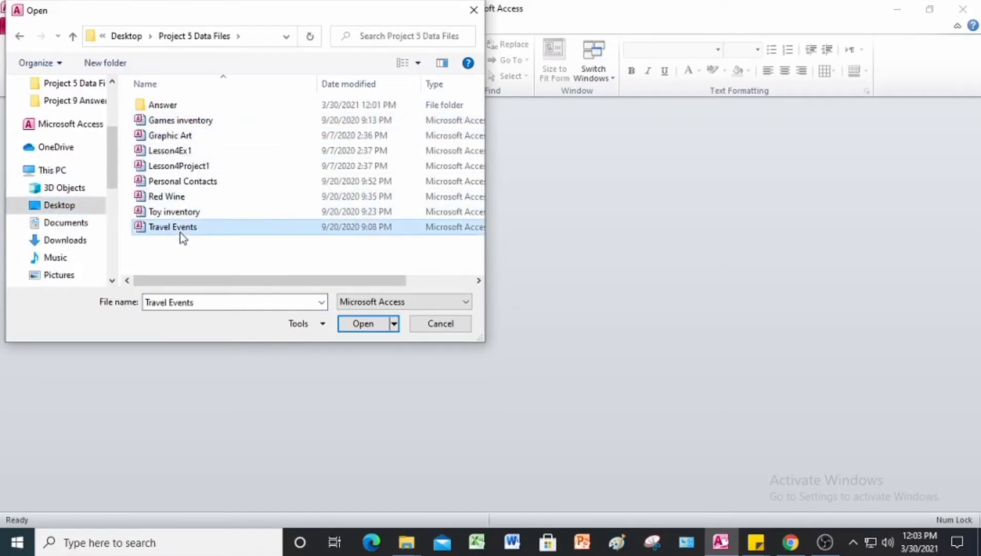
left_click(372, 325)
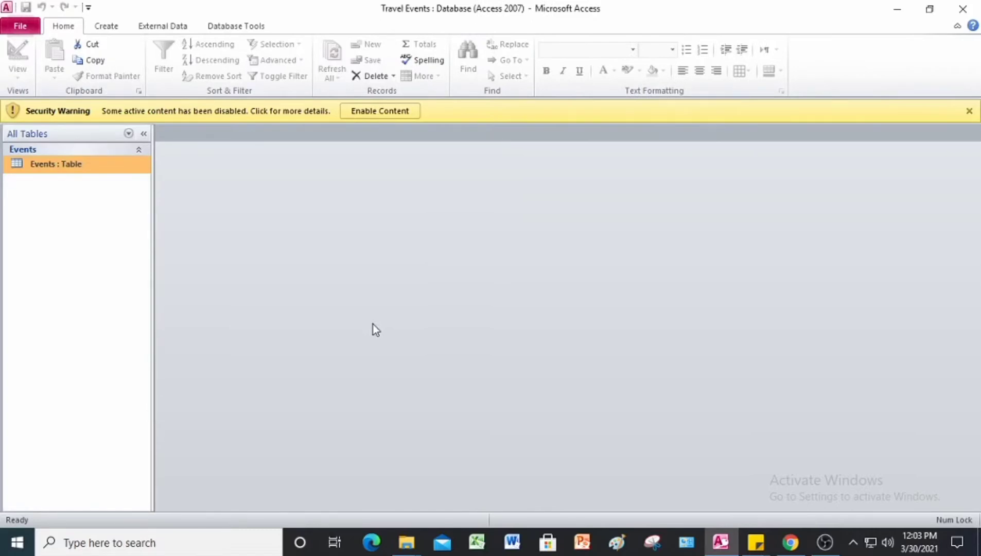
left_click(657, 113)
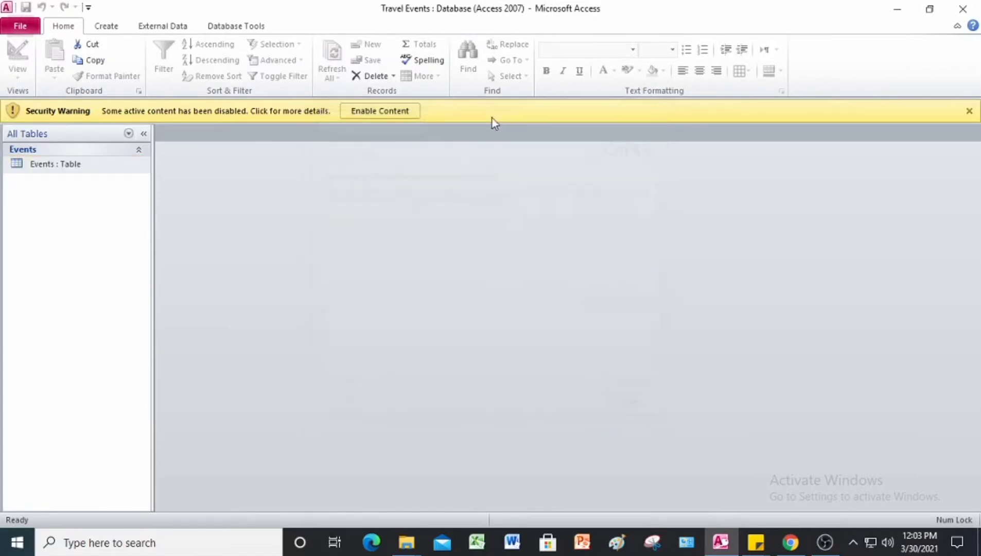
left_click(406, 110)
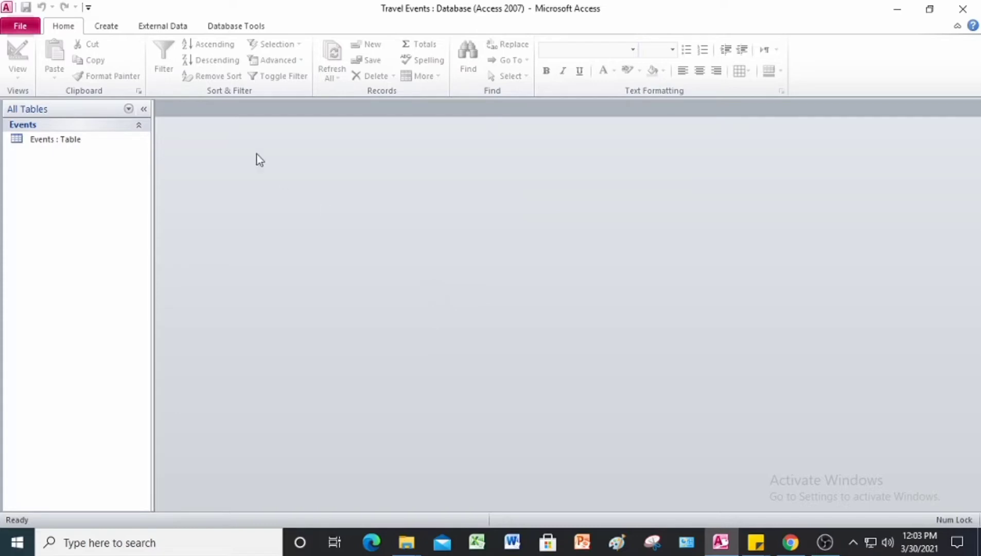
Step: Rename the database copy to Travel Events JL, save it in the Answer folder, and enable content
left_click(25, 30)
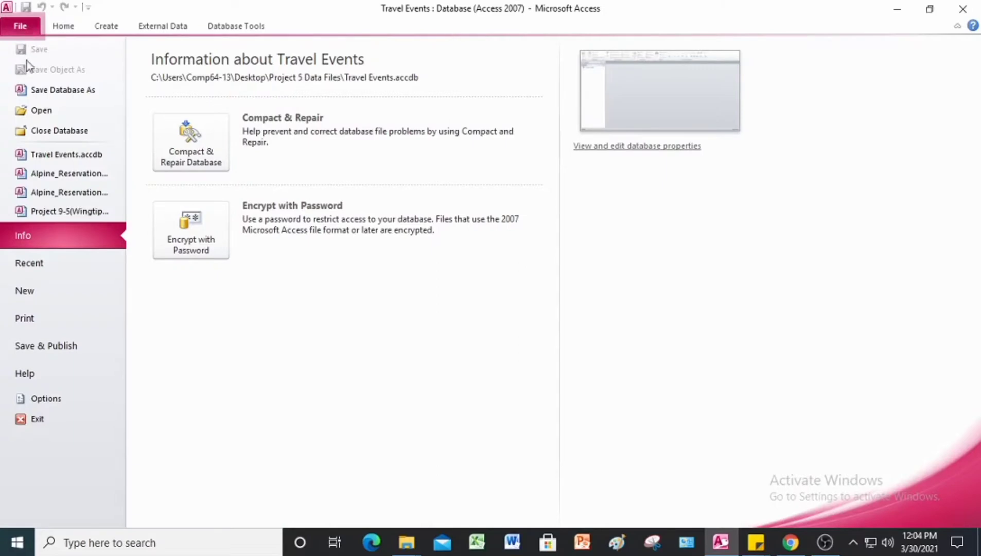
left_click(54, 88)
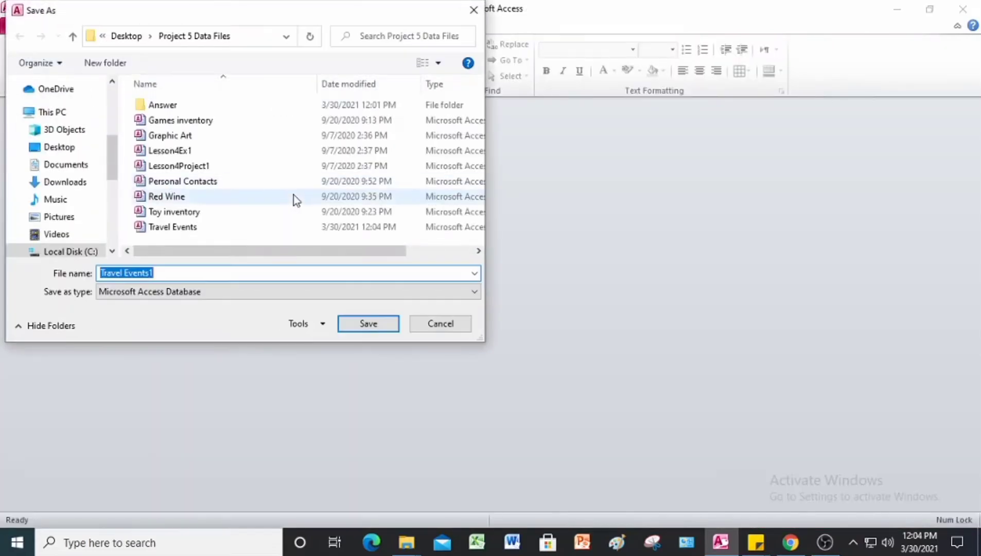
left_click(196, 273)
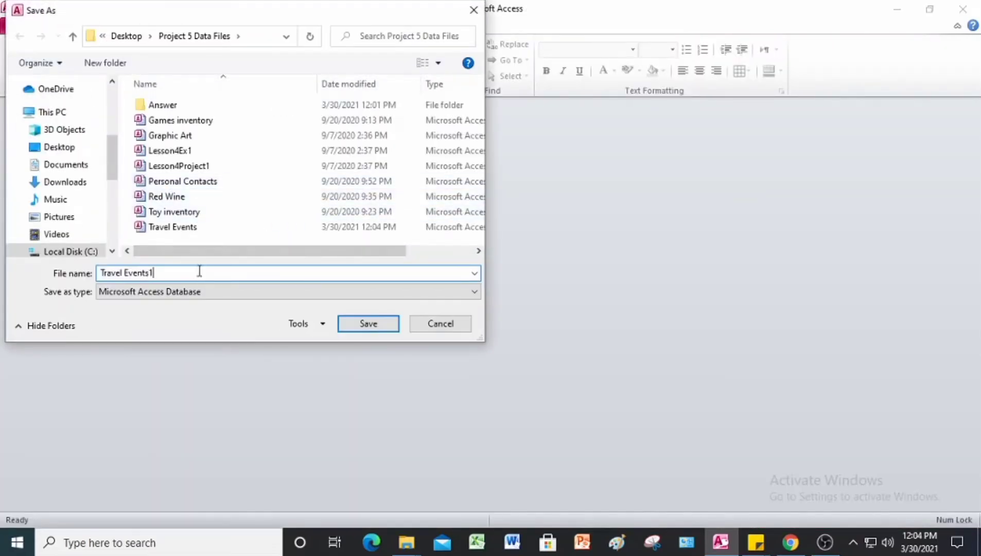
key("BackSpace")
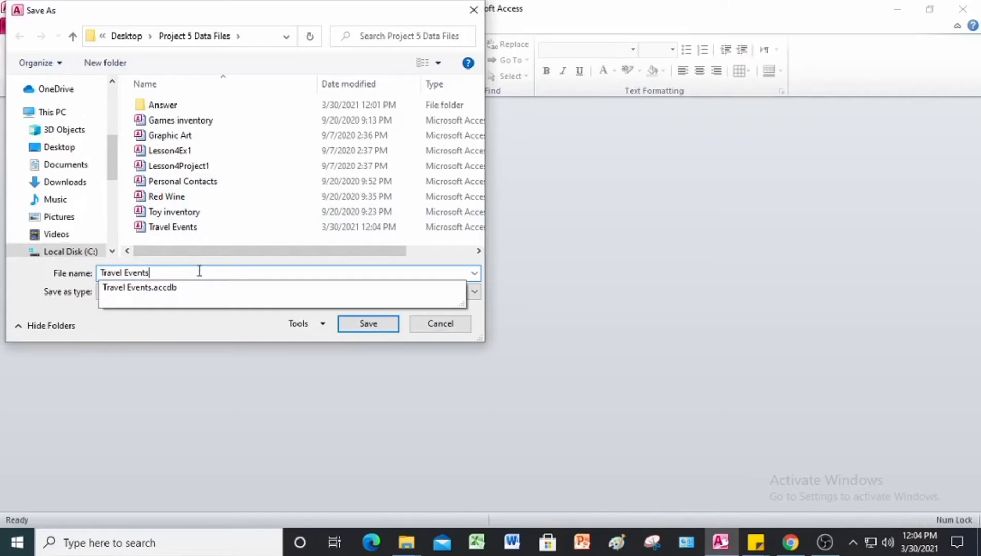
type("JL")
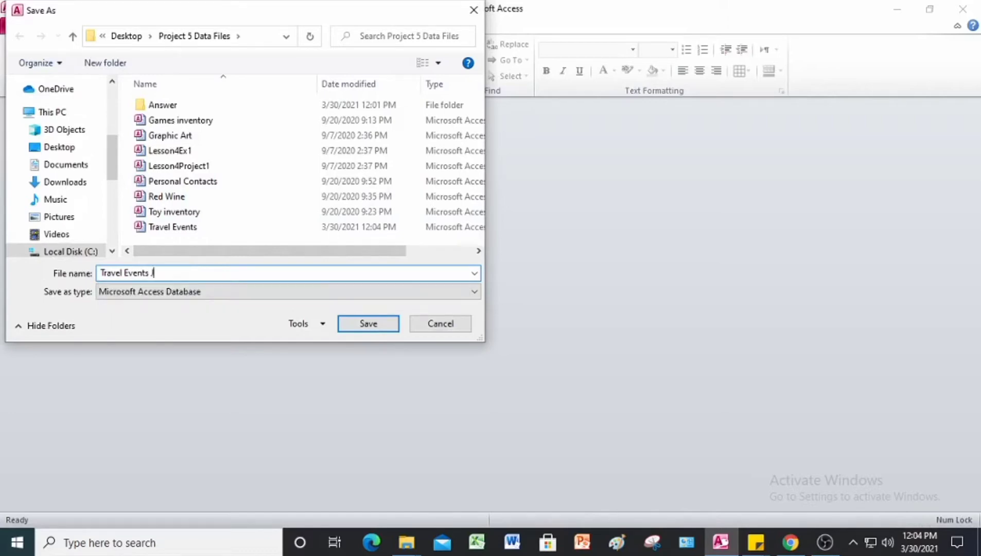
double_click(155, 105)
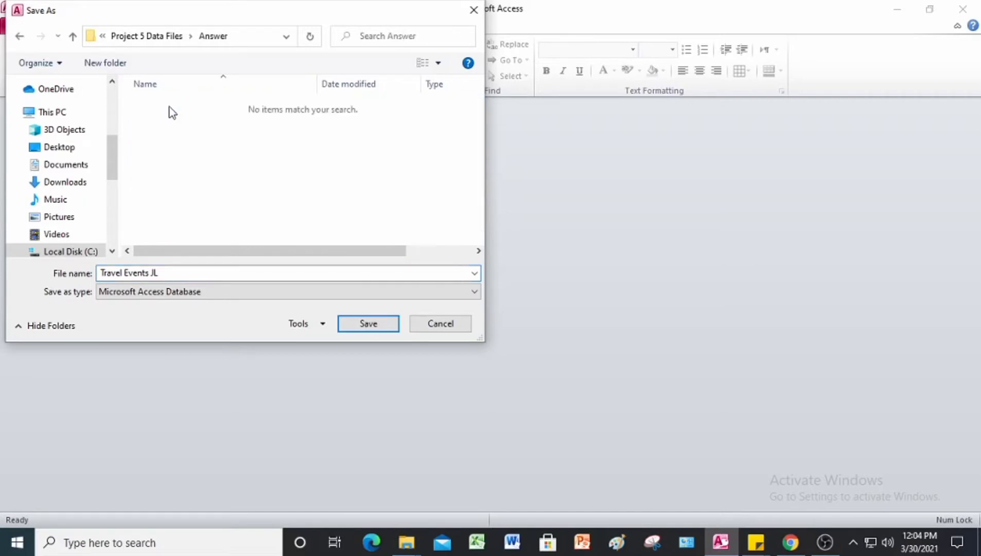
left_click(387, 325)
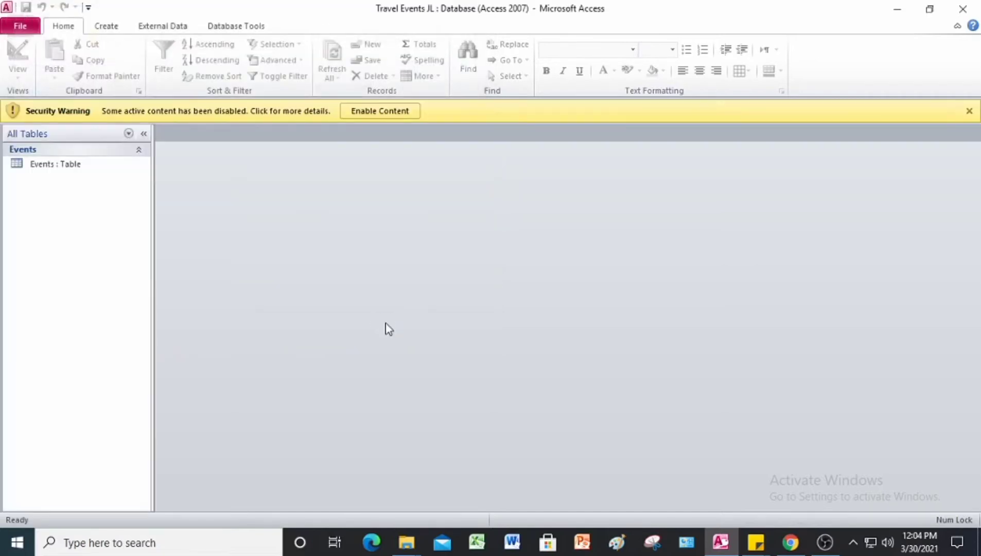
left_click(367, 114)
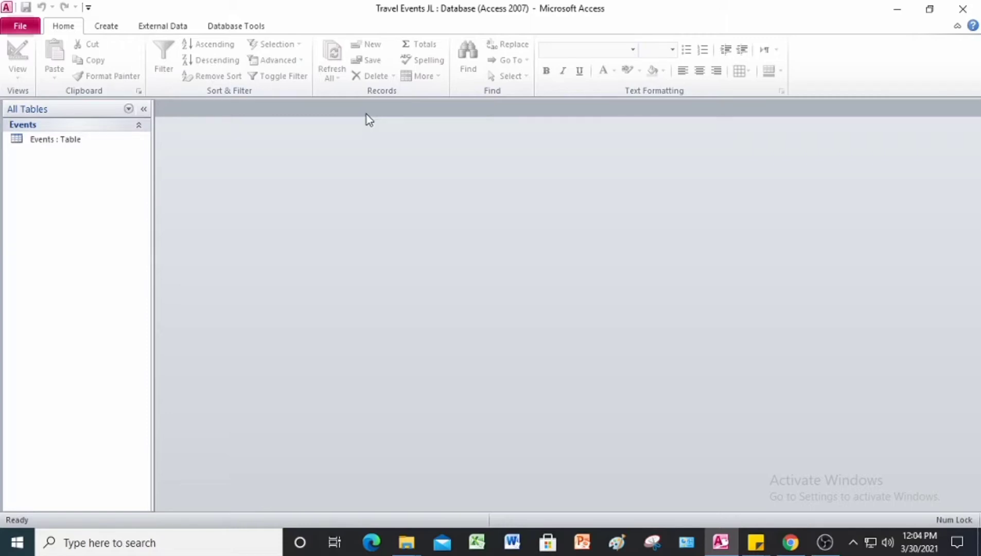
Step: Start the Form Wizard on the Events table and move all six fields to Selected Fields
left_click(106, 26)
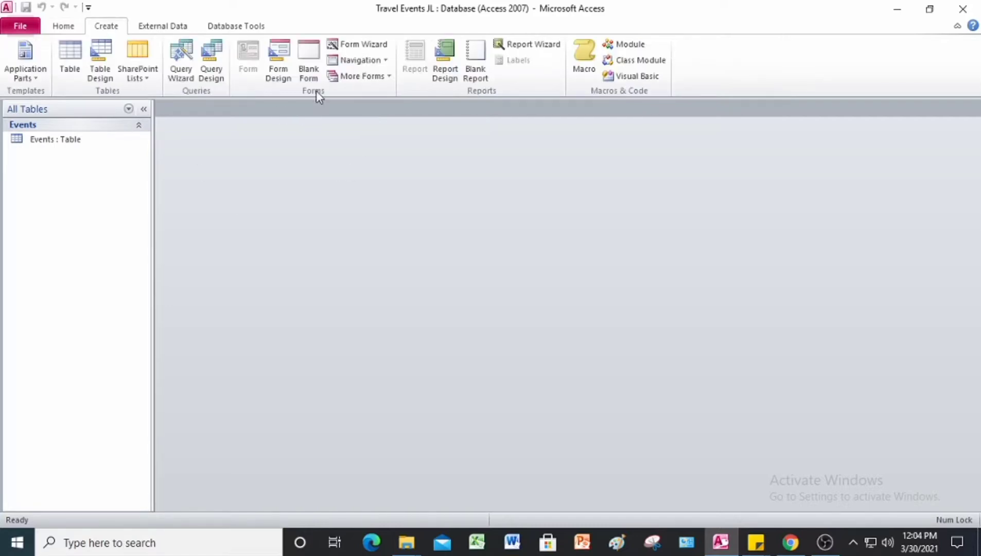
left_click(368, 46)
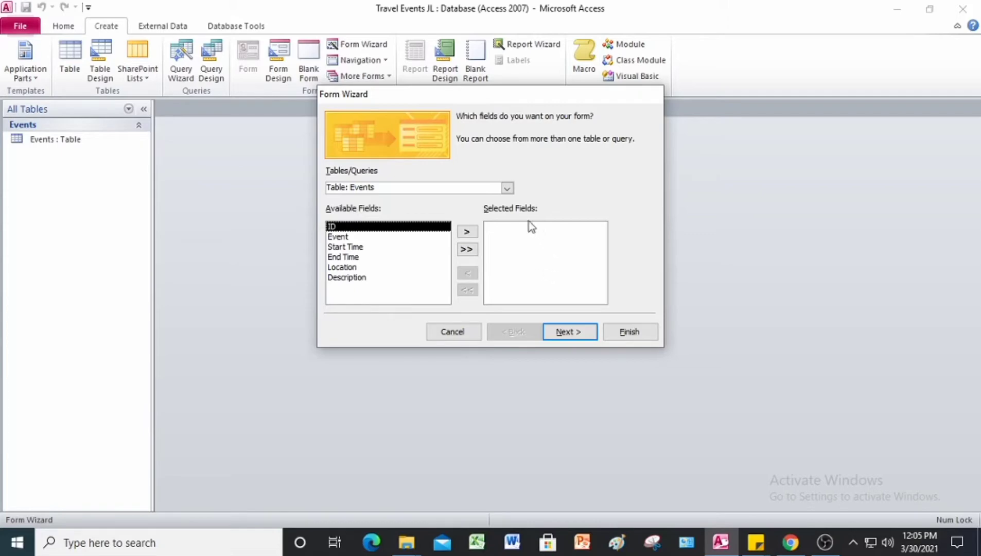
left_click(466, 251)
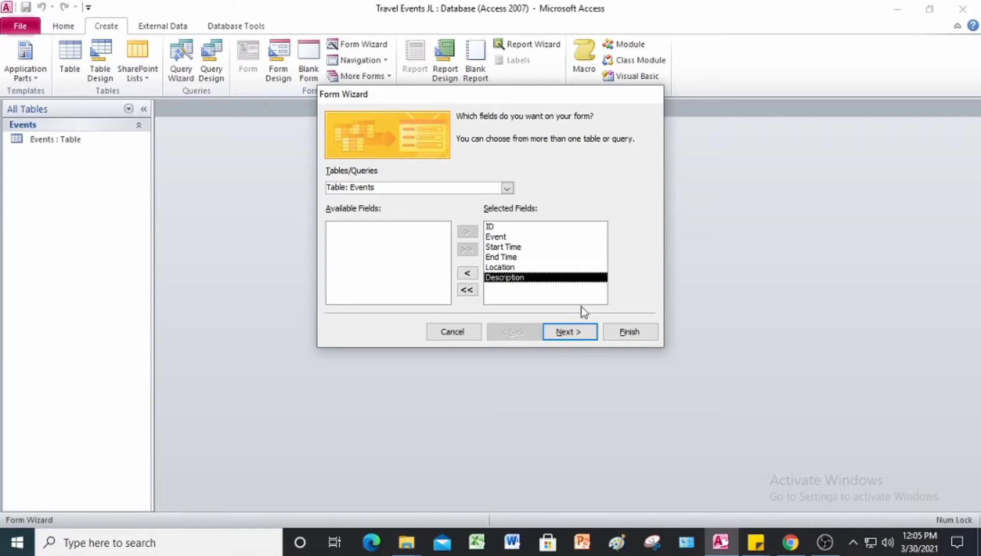
left_click(575, 335)
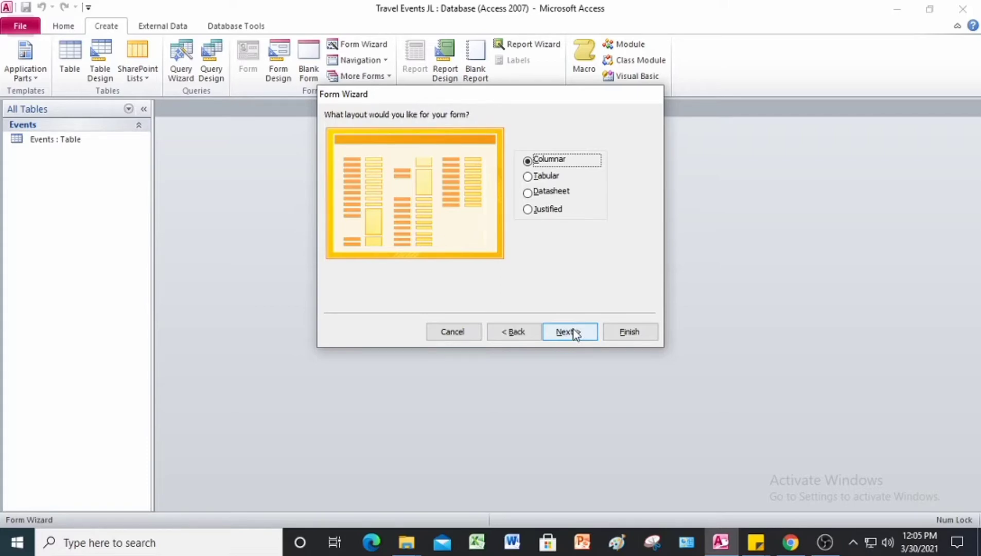
Step: Choose the Datasheet layout, title the form 'Event Details', and finish the wizard
left_click(550, 193)
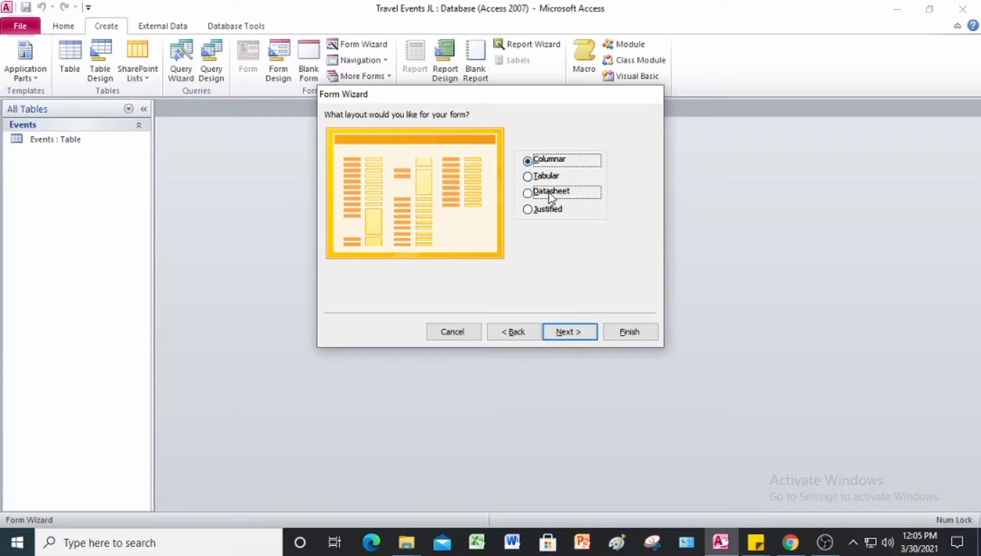
left_click(577, 333)
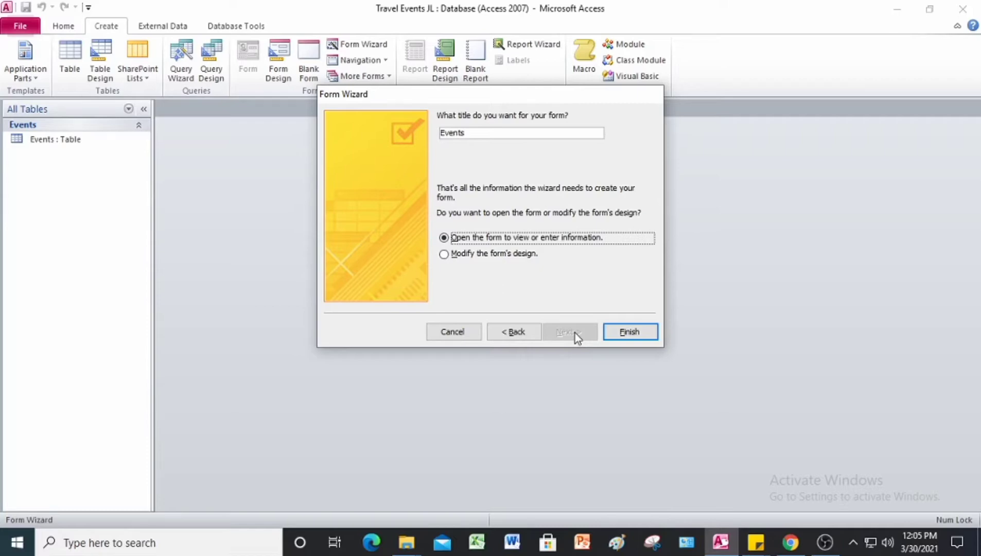
left_click(485, 132)
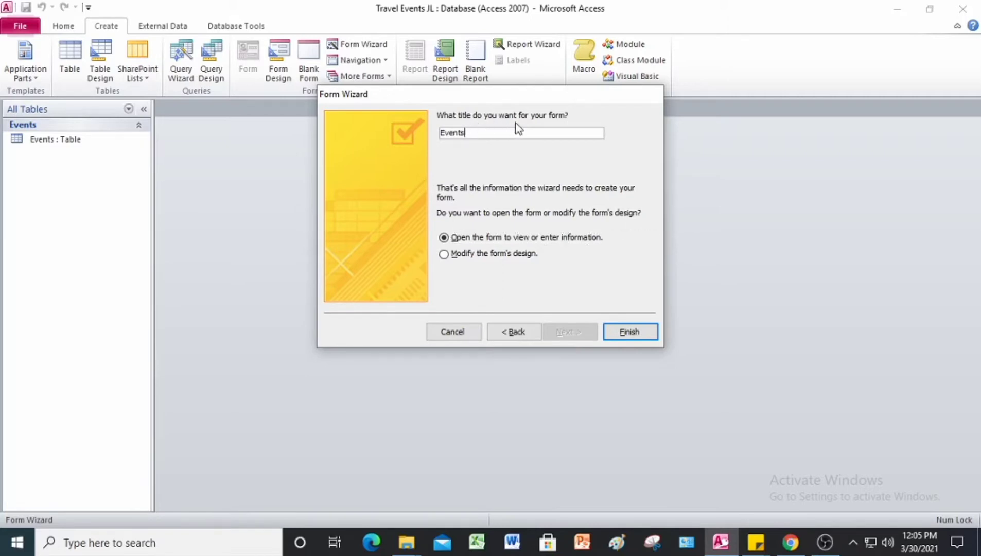
key("BackSpace")
key("BackSpace")
key("BackSpace")
key("BackSpace")
key("BackSpace")
key("BackSpace")
type("Event Details")
left_click(637, 334)
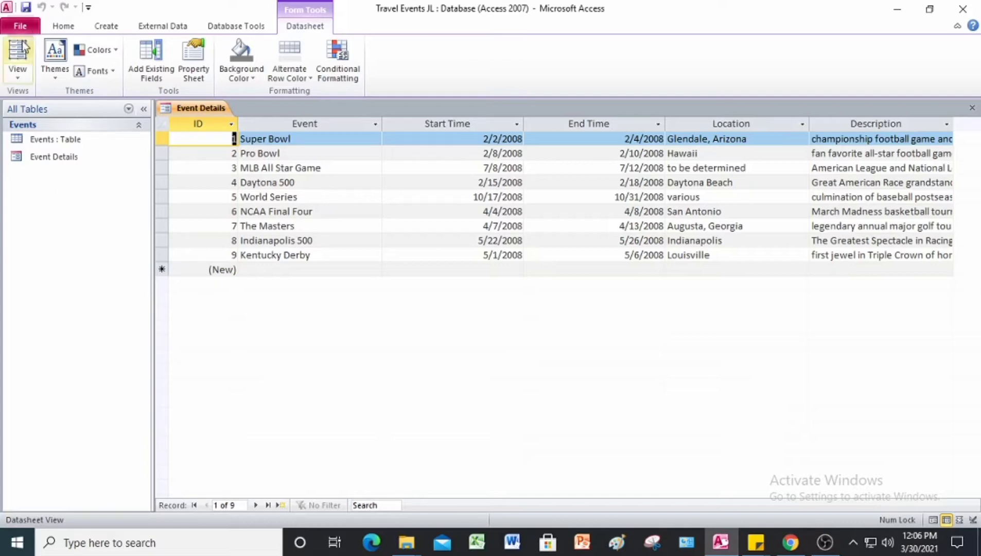
Step: Switch Event Details to Form View, then close the form
left_click(63, 26)
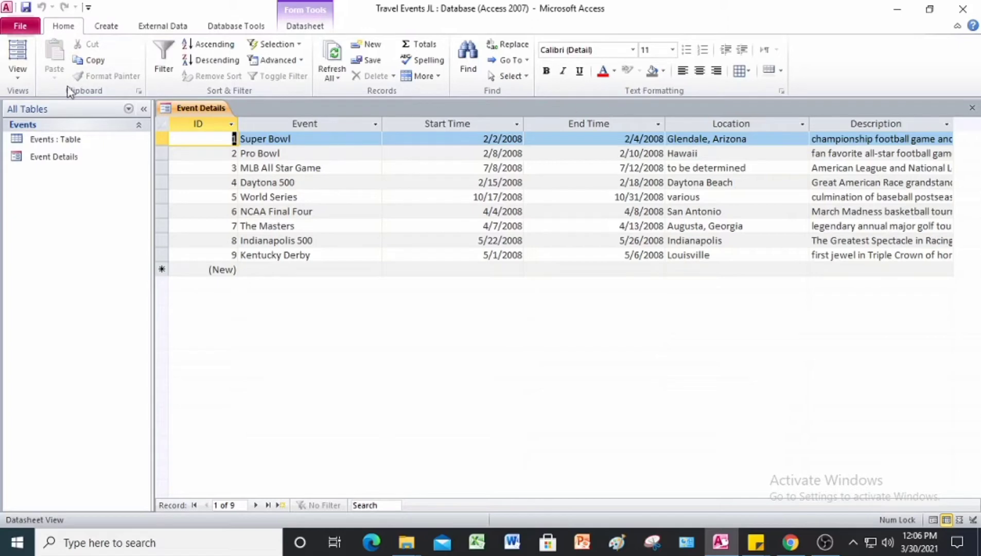
left_click(13, 79)
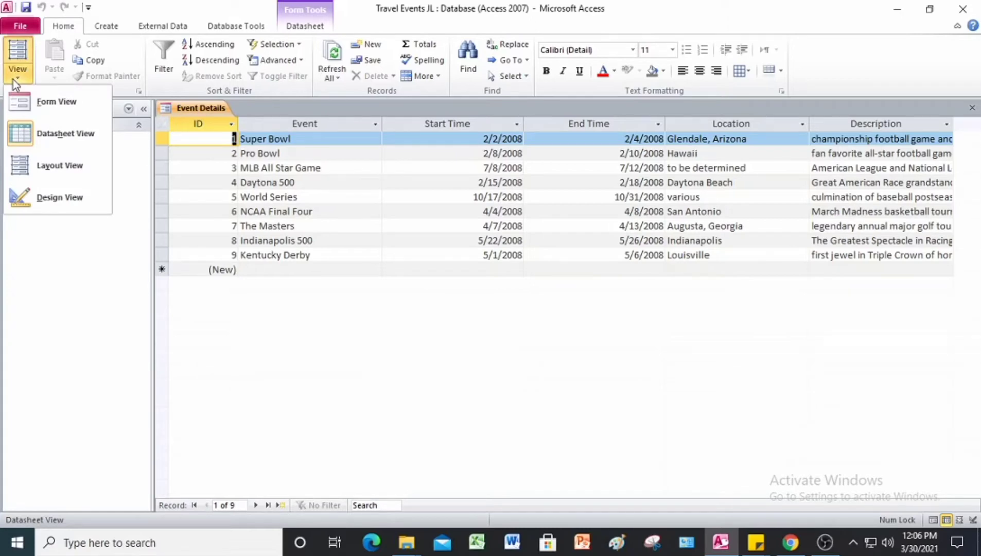
left_click(38, 102)
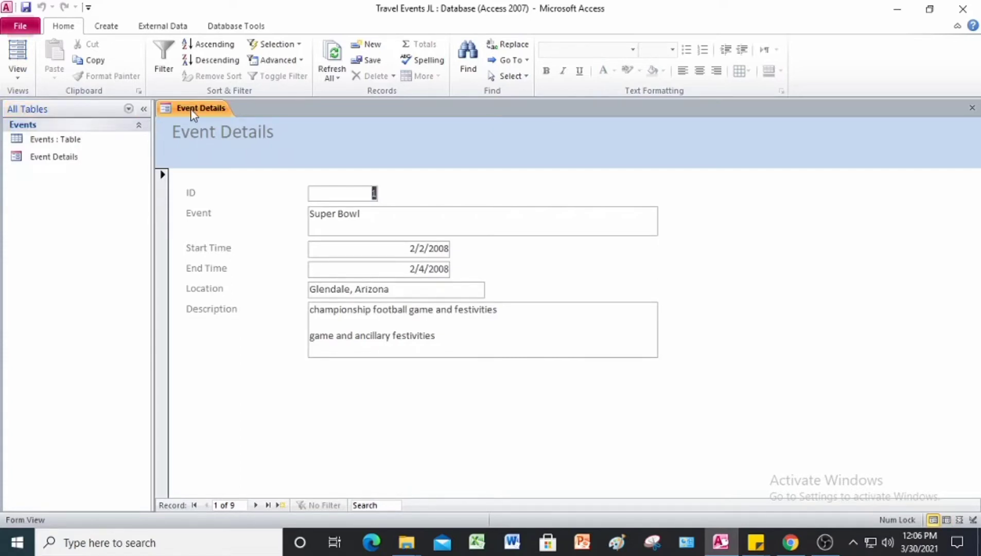
left_click(973, 108)
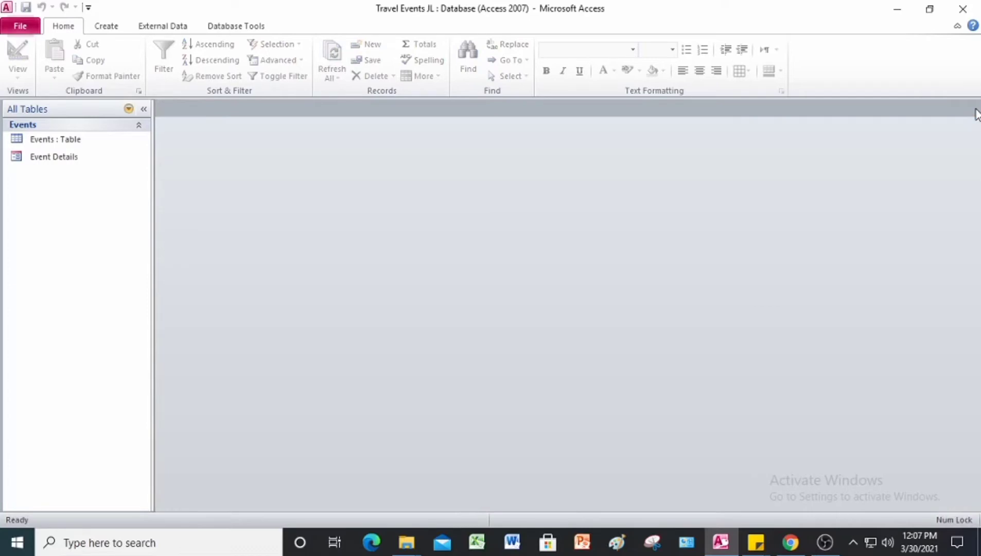
Step: Select the Event Details form in the Navigation Pane and exit Access
left_click(76, 157)
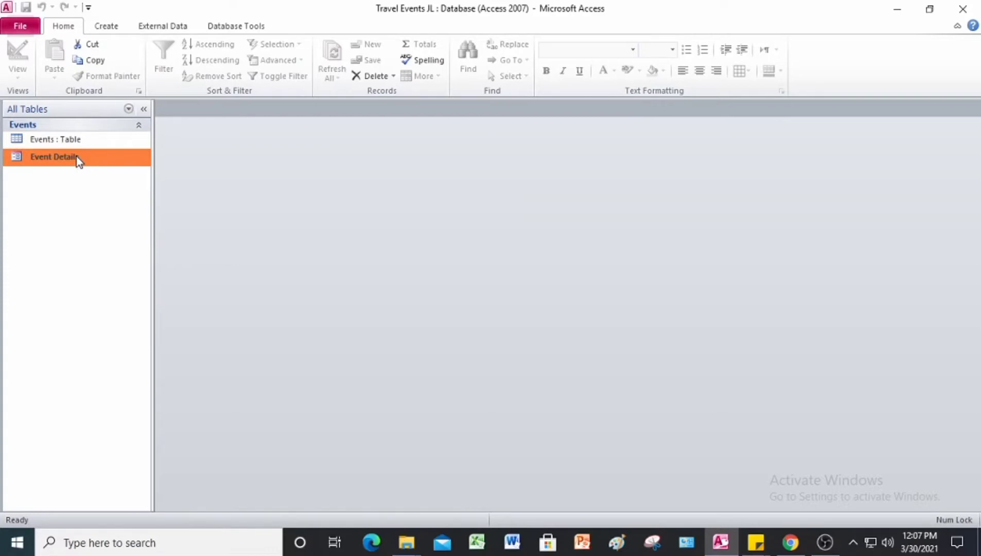
left_click(961, 12)
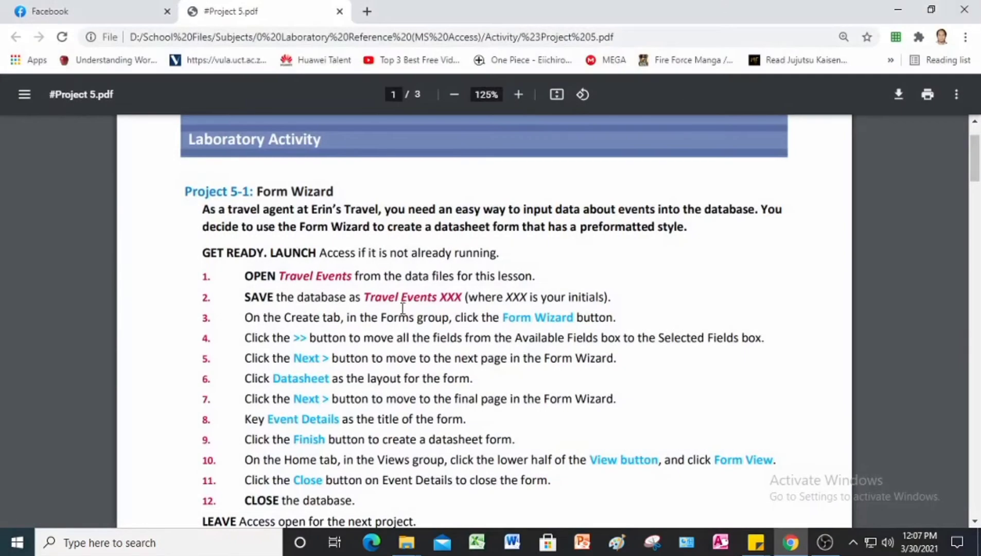
Step: Scroll the PDF to the Project 5-2 Used Games Forms instructions and relaunch Access
scroll(351, 235, "down", 1)
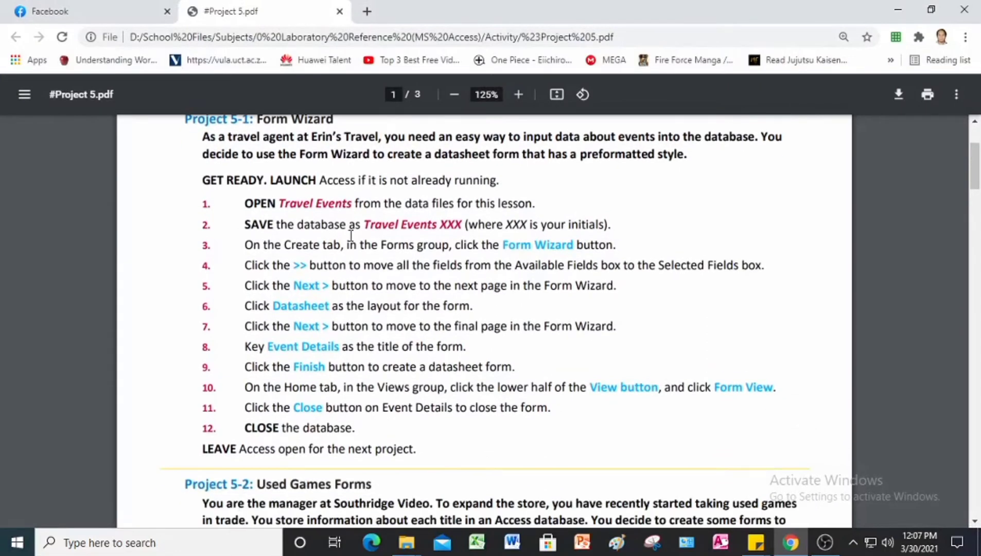
scroll(290, 188, "up", 1)
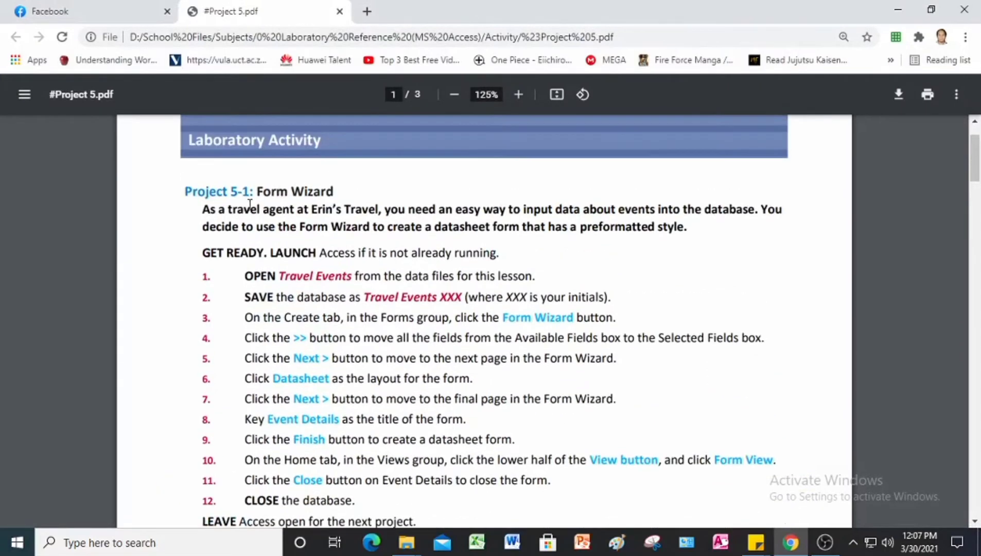
scroll(325, 227, "down", 1)
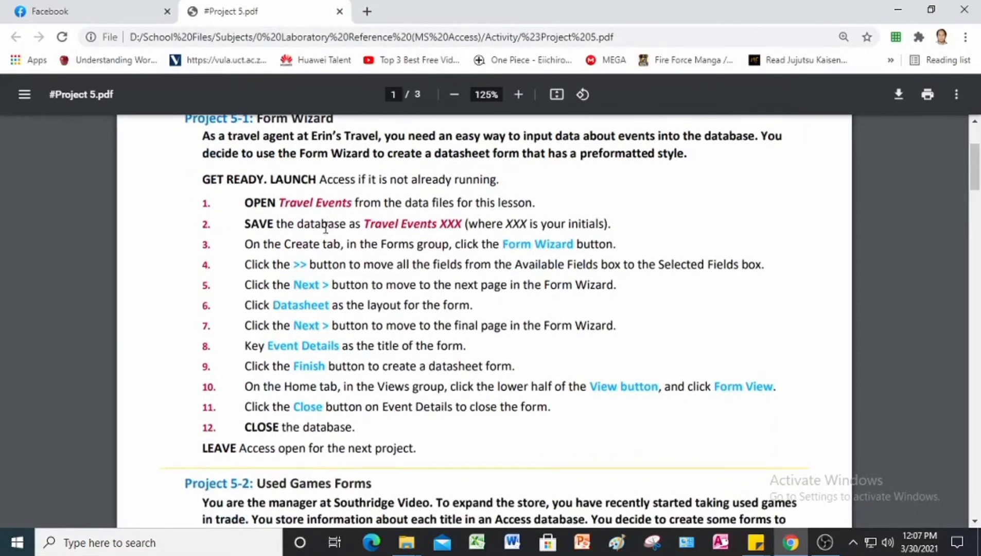
scroll(326, 227, "down", 4)
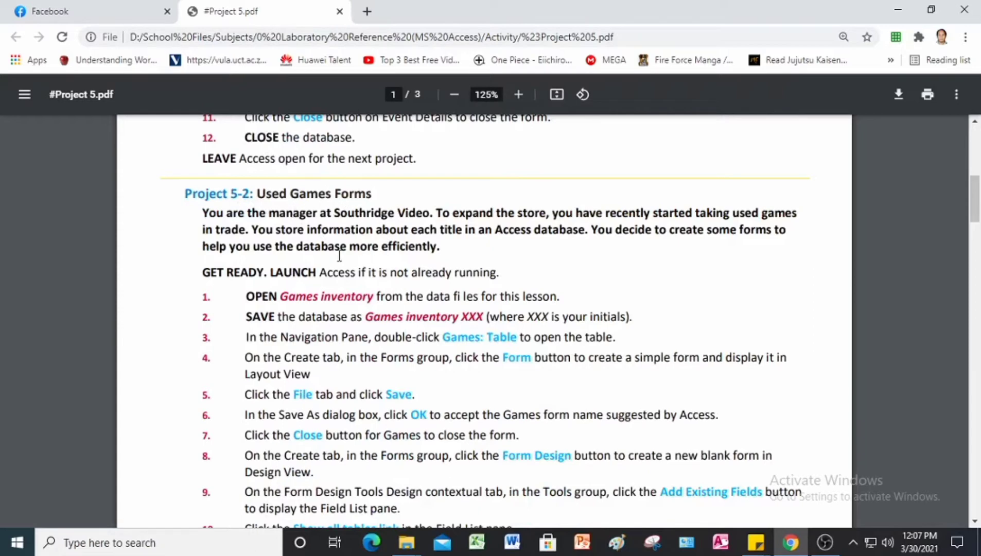
scroll(297, 241, "down", 1)
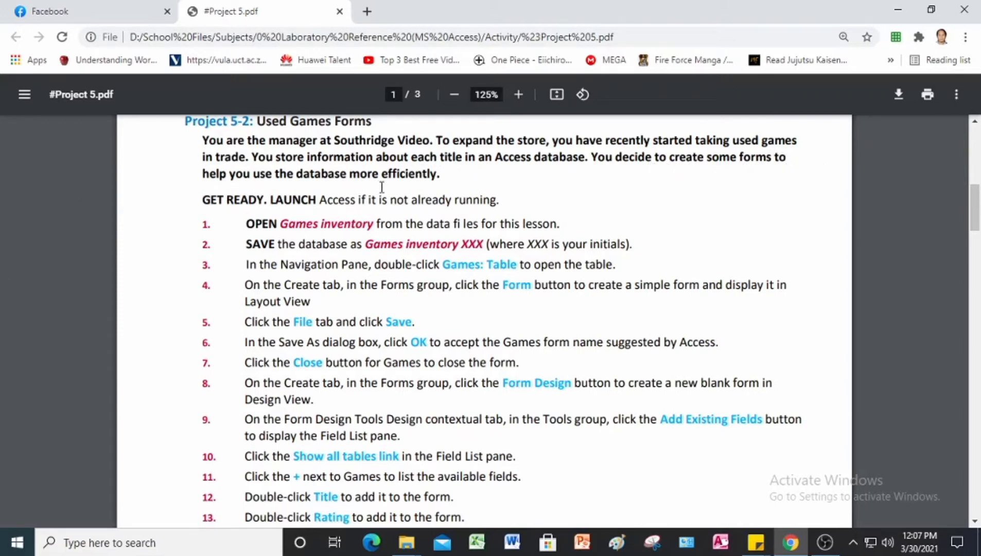
scroll(382, 187, "down", 2)
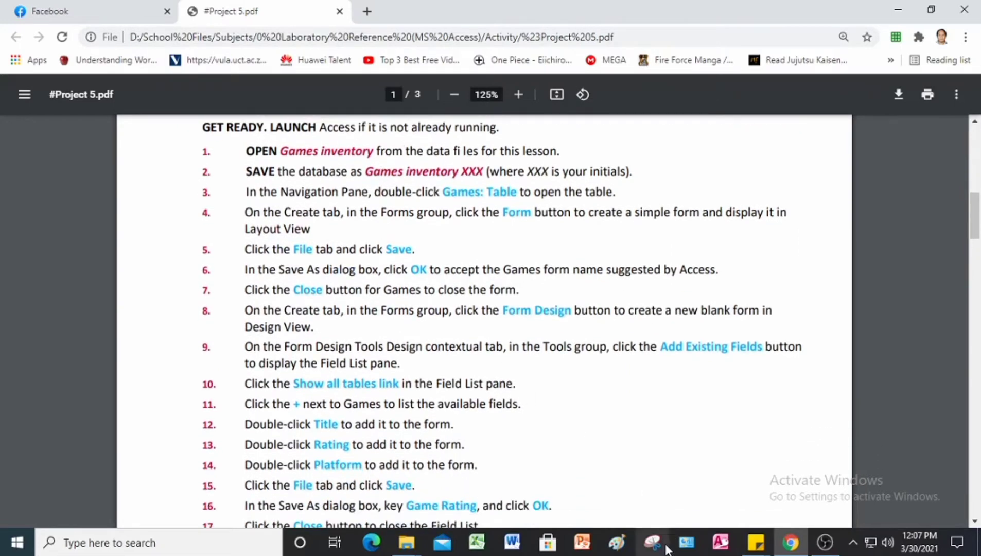
left_click(721, 542)
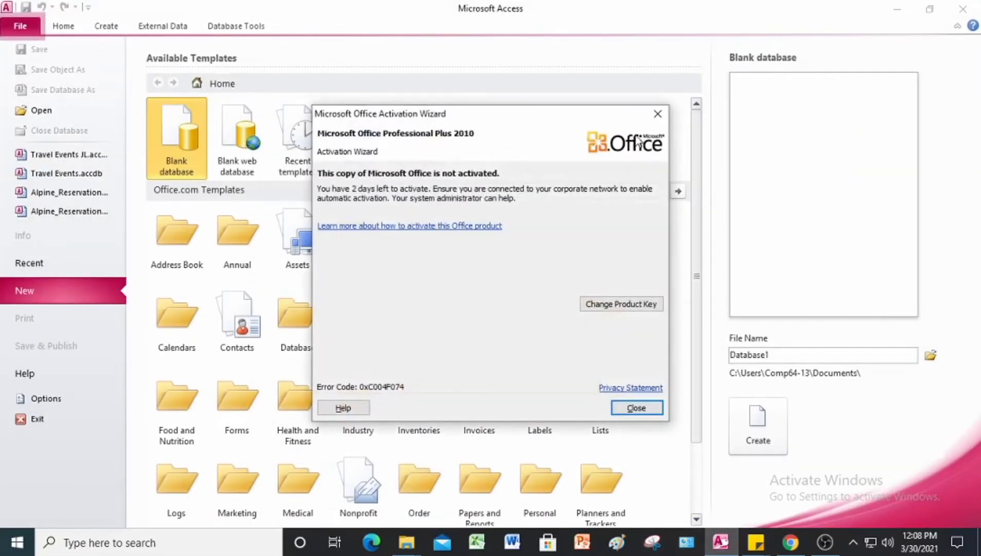
Step: Dismiss the activation notice, open Games inventory from Project 5 Data Files, and enable content
left_click(657, 115)
left_click(38, 109)
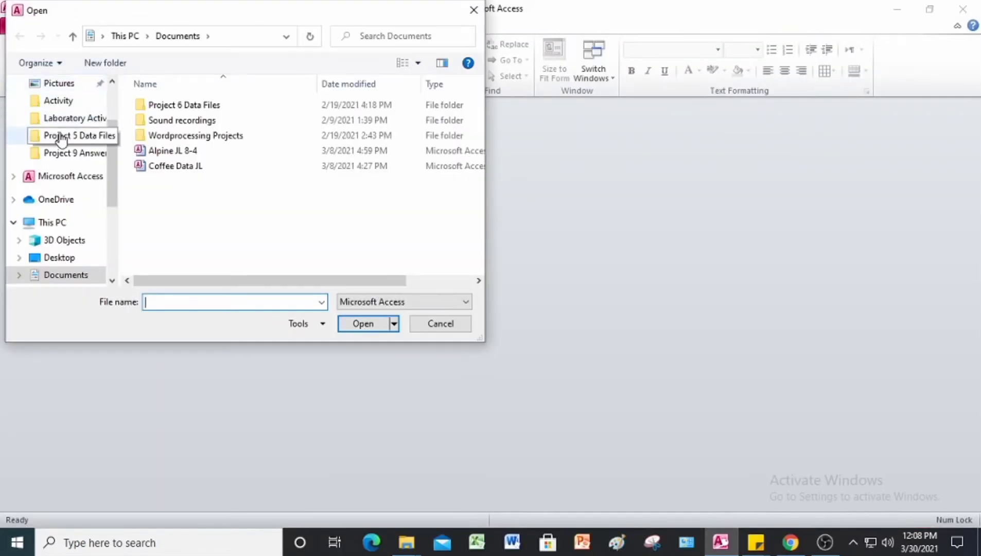
left_click(61, 137)
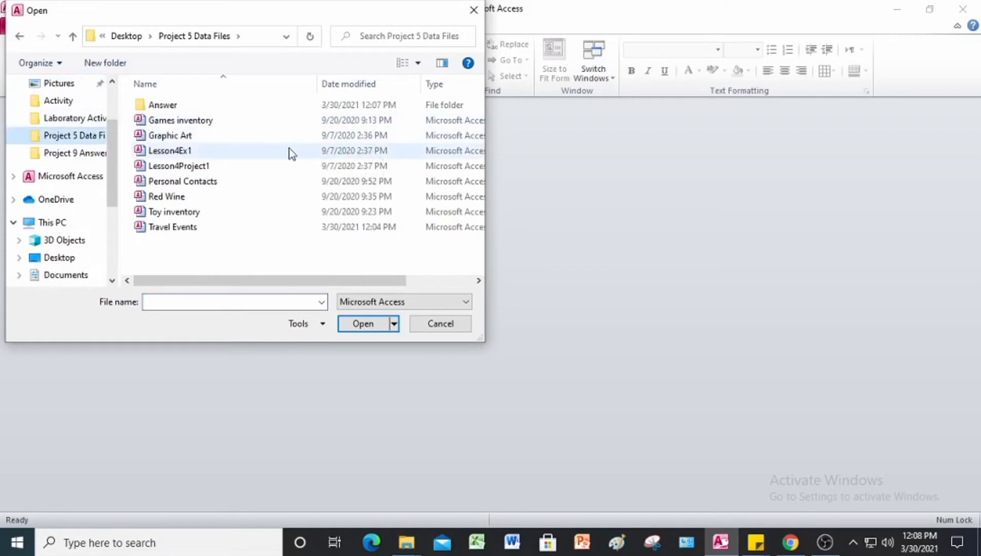
left_click(211, 125)
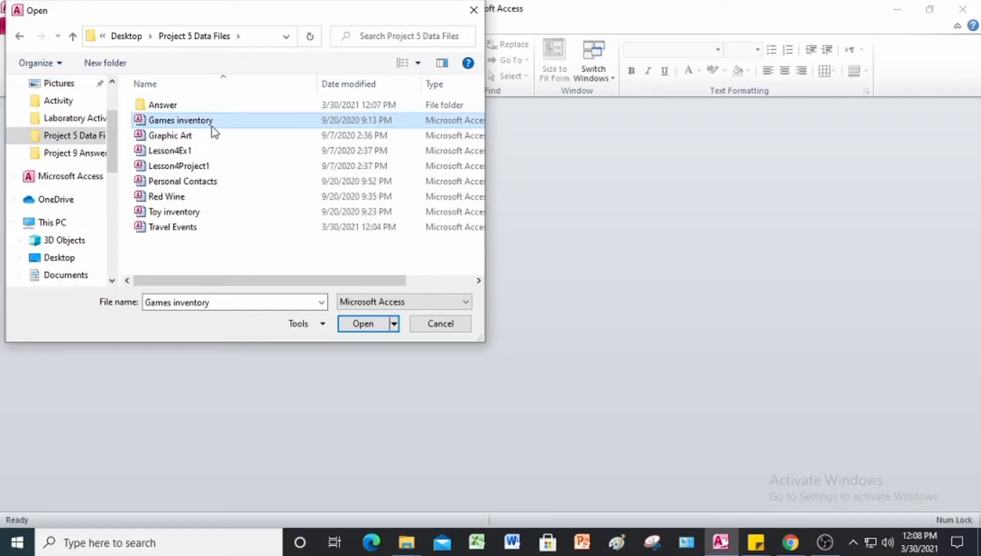
left_click(364, 322)
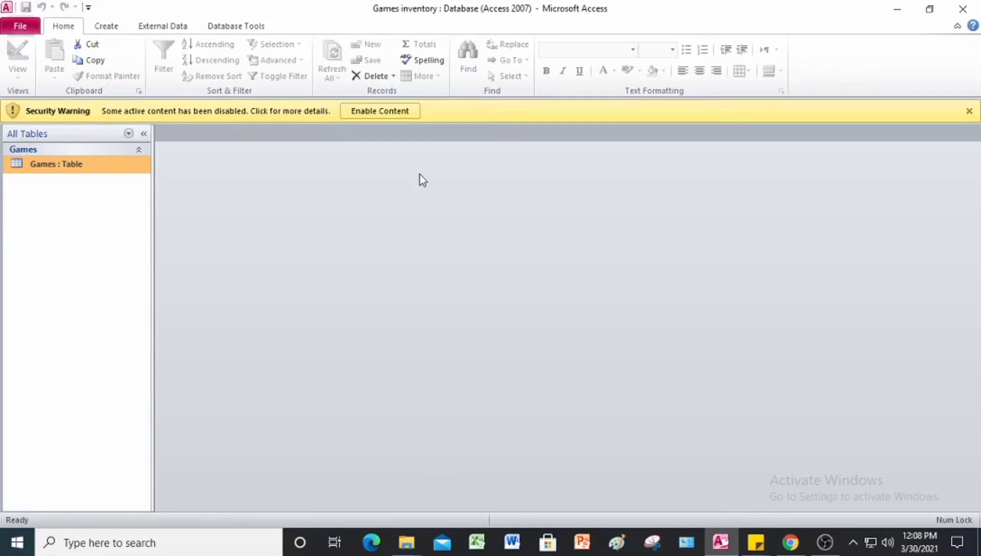
left_click(372, 114)
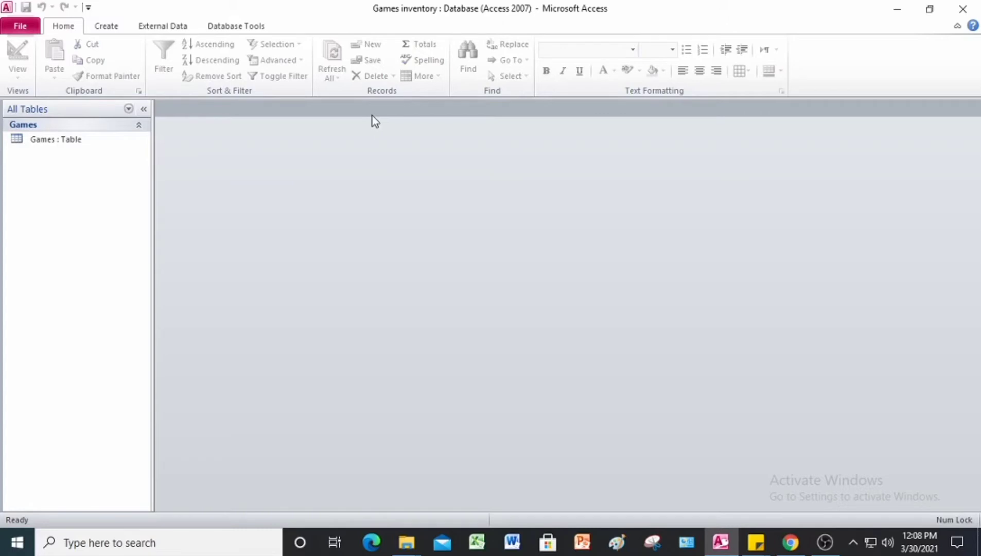
Step: Rename the database copy to Games inventory JL, save it in the Answer folder, and enable content
left_click(21, 31)
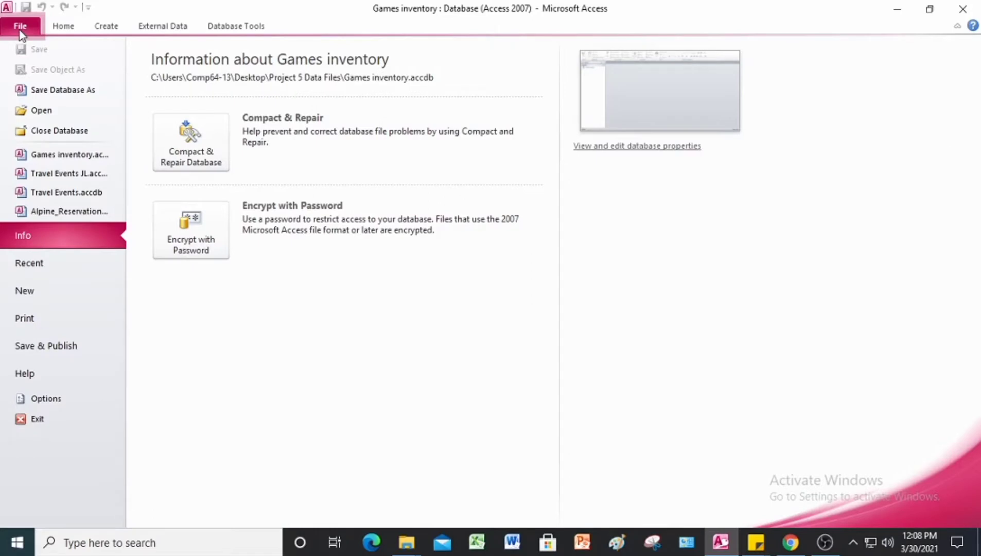
left_click(50, 90)
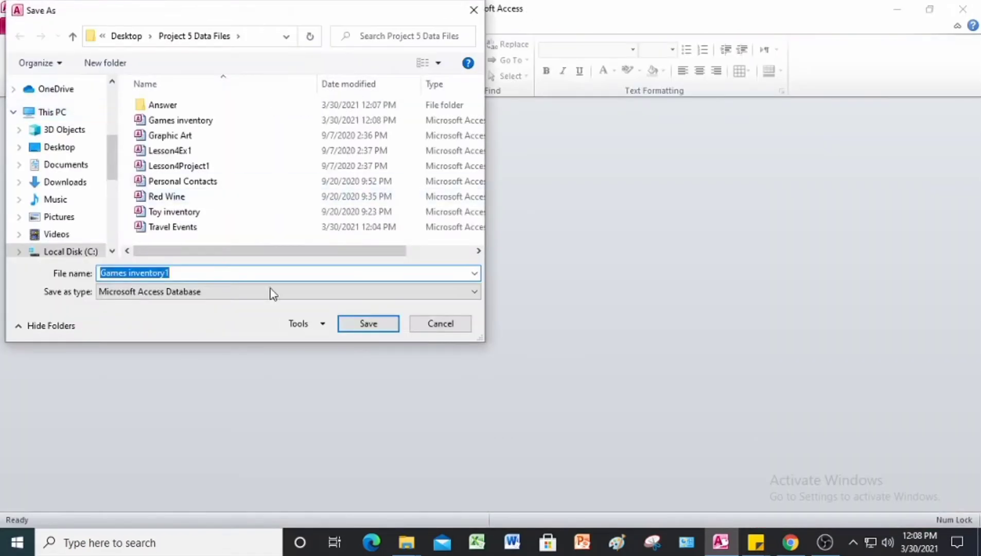
left_click(201, 273)
key("BackSpace")
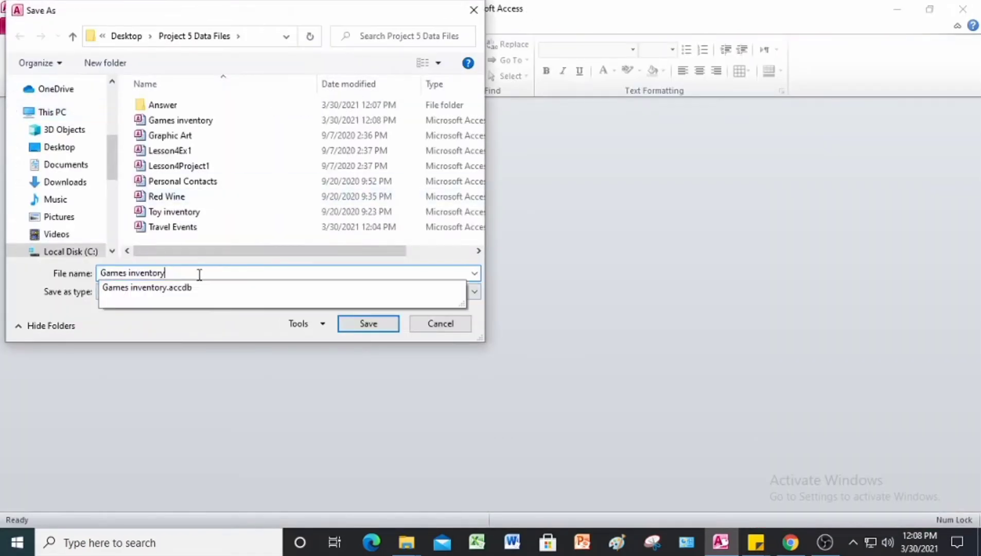
type("JL")
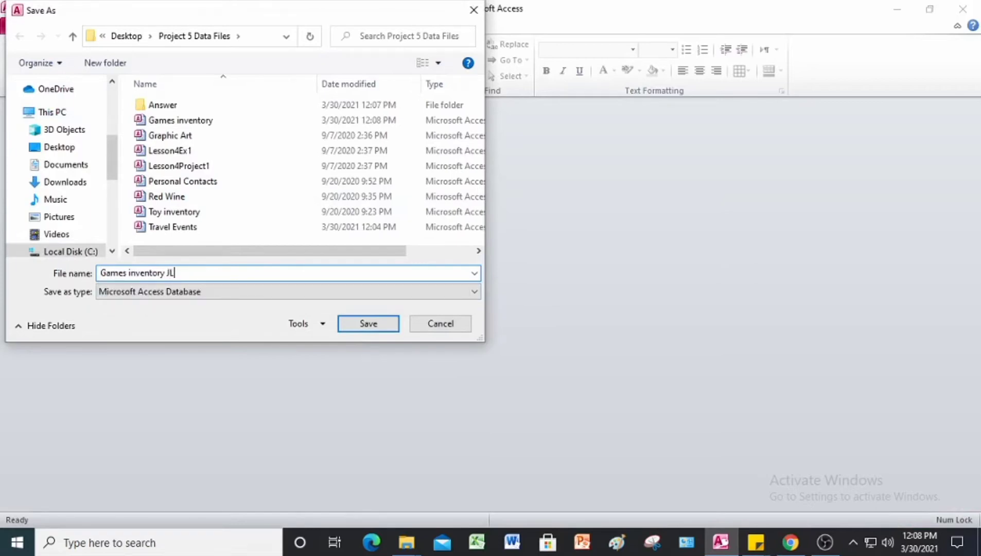
double_click(147, 104)
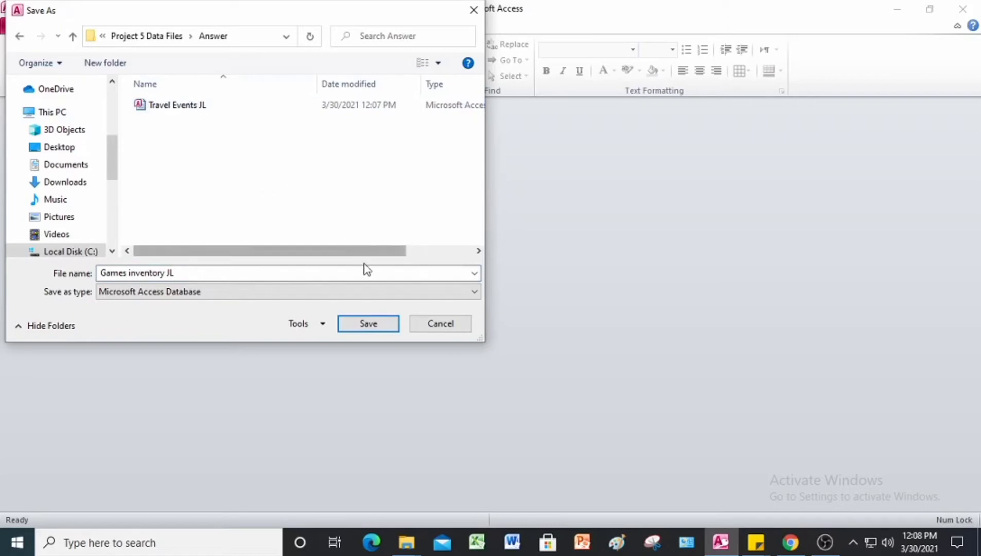
left_click(379, 325)
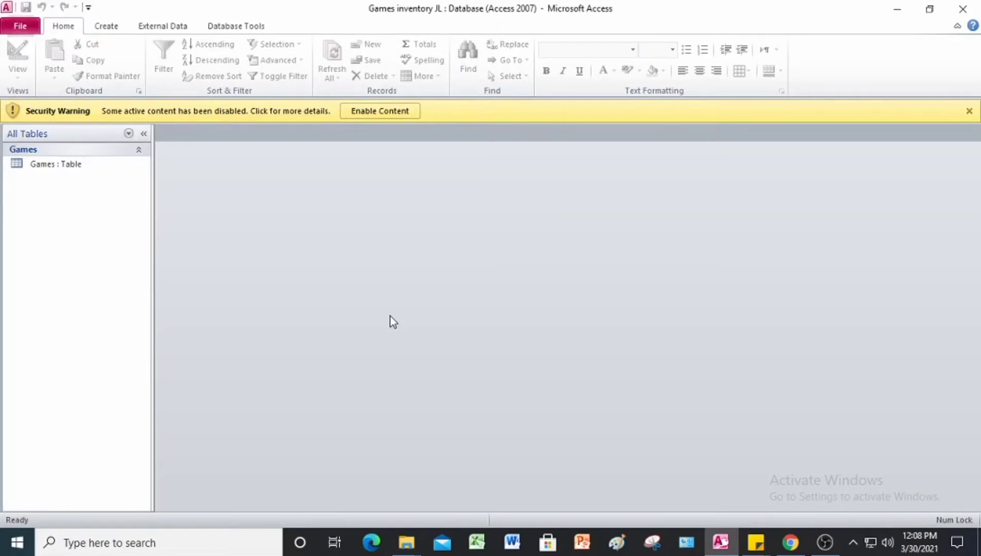
left_click(391, 114)
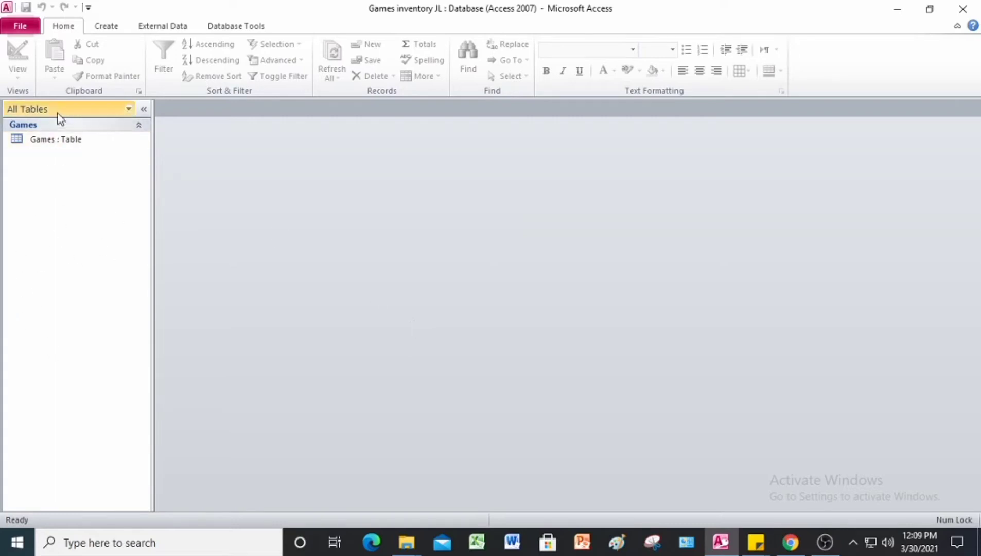
Step: Open the Games table datasheet and bring up the Create ribbon
double_click(40, 145)
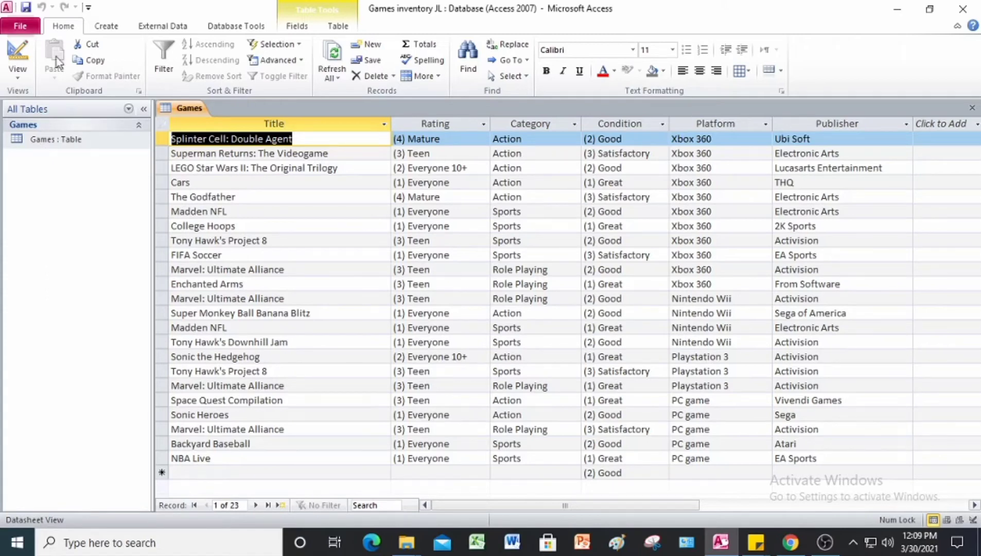
left_click(105, 26)
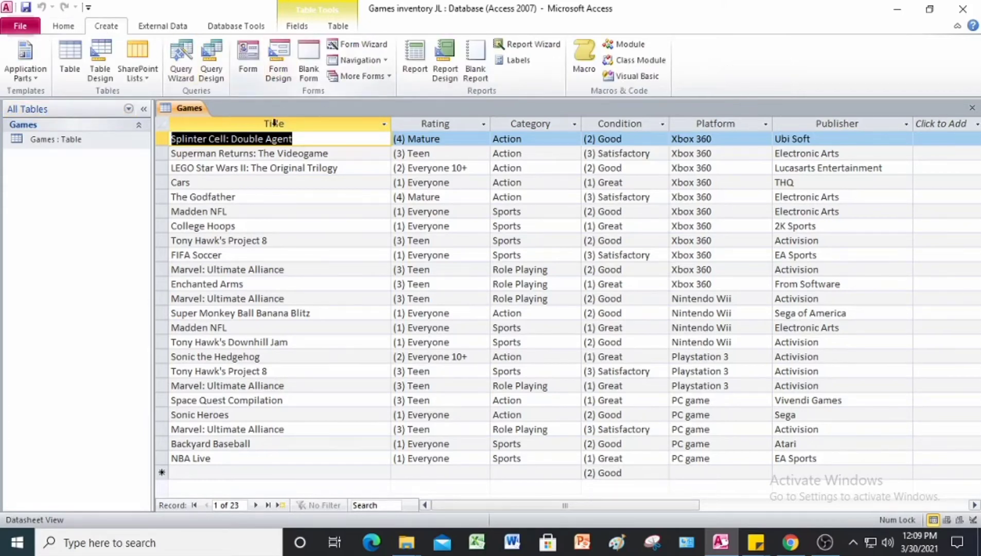
Step: Create a simple form from the Games table and keep it in Layout View
left_click(247, 64)
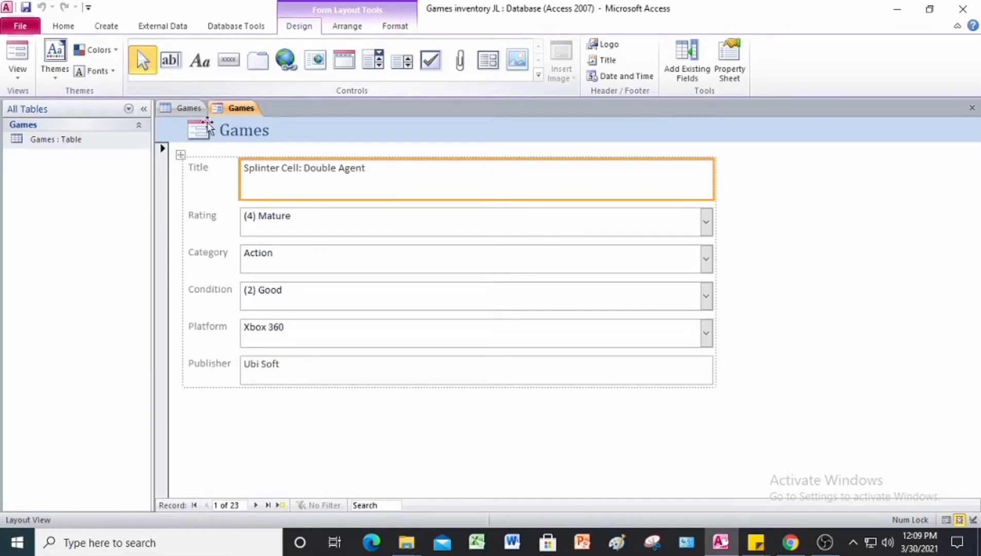
left_click(63, 24)
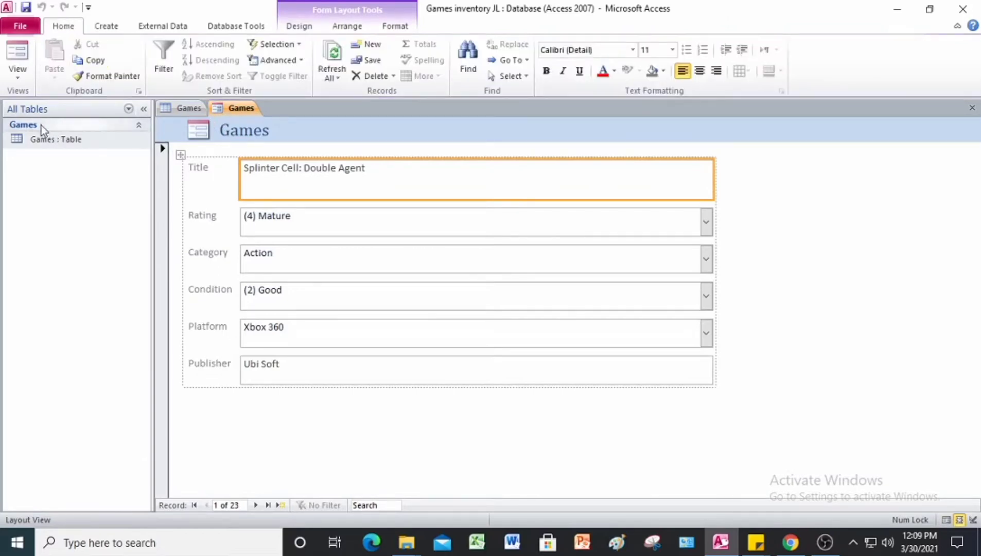
left_click(19, 77)
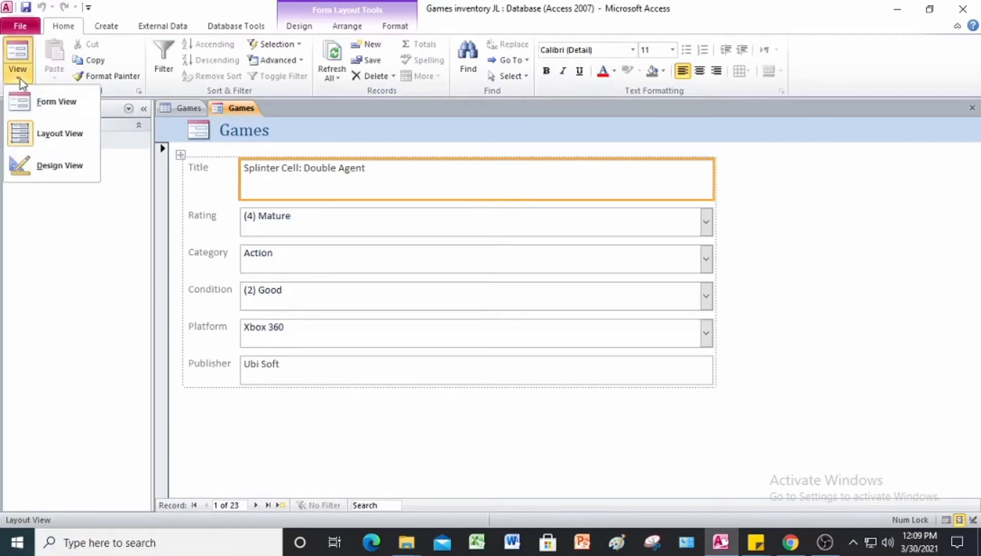
left_click(40, 141)
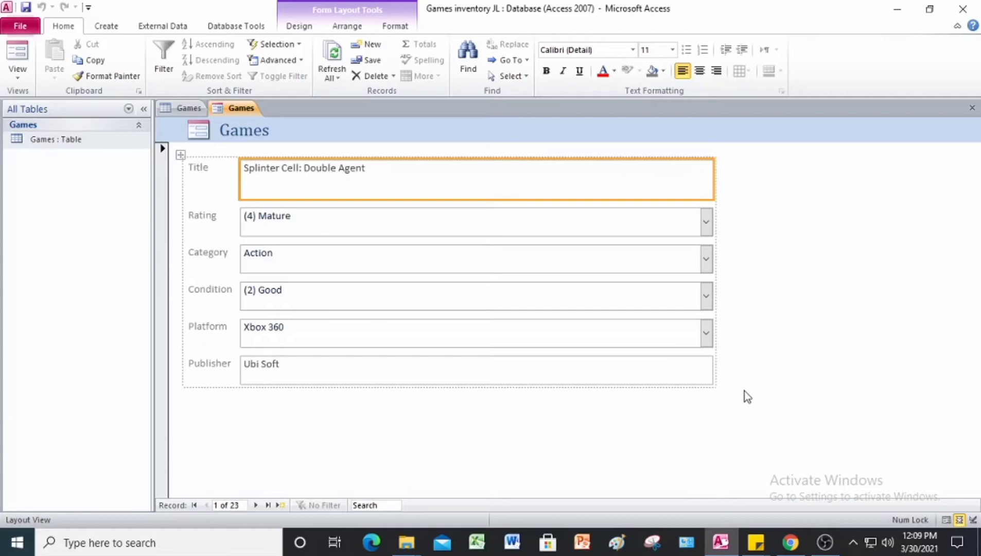
Step: Save the new form as 'Games' and close it
right_click(242, 112)
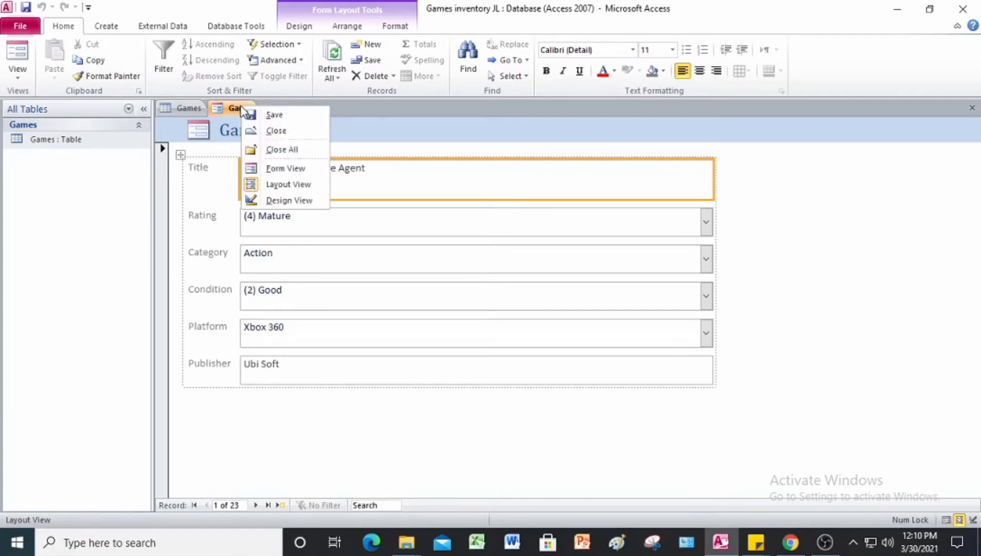
left_click(282, 116)
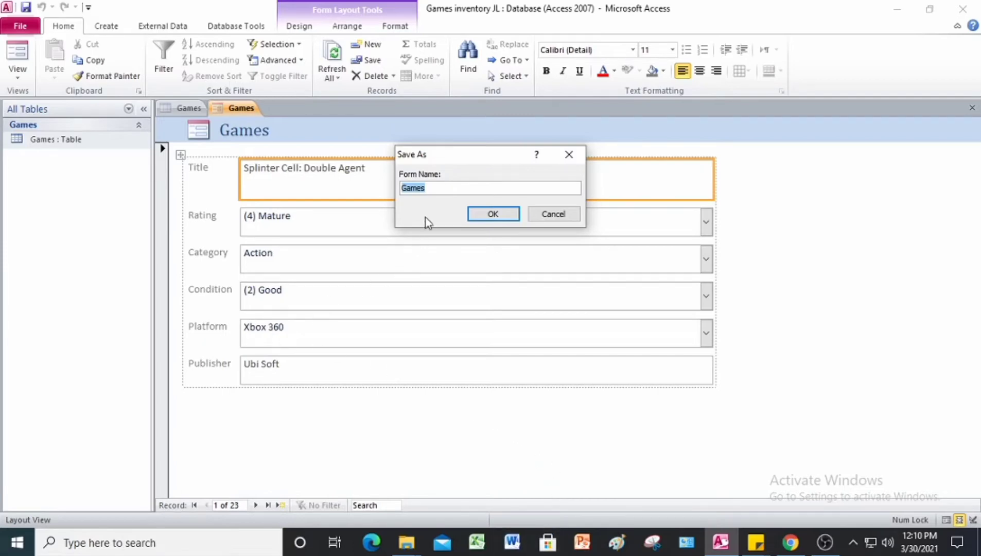
left_click(489, 215)
left_click(494, 215)
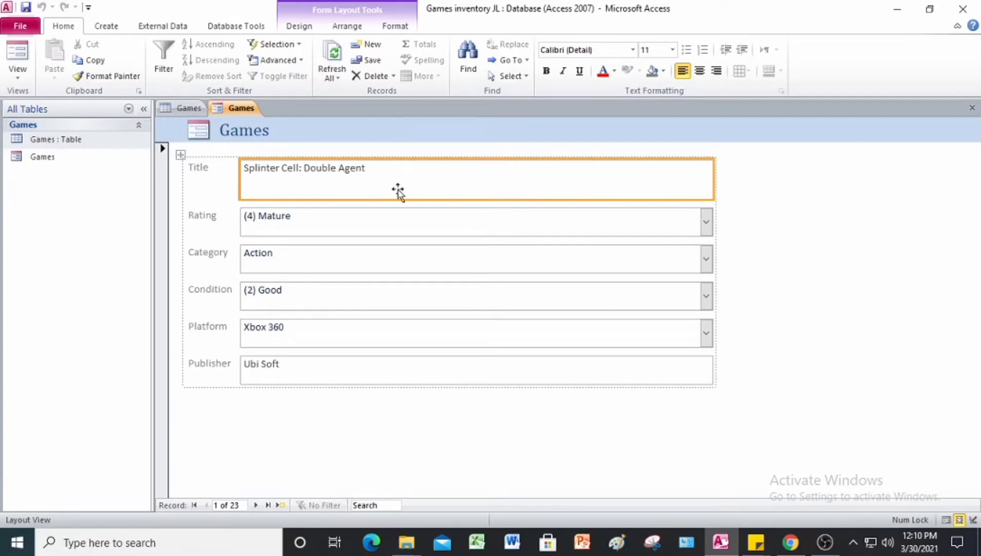
right_click(244, 112)
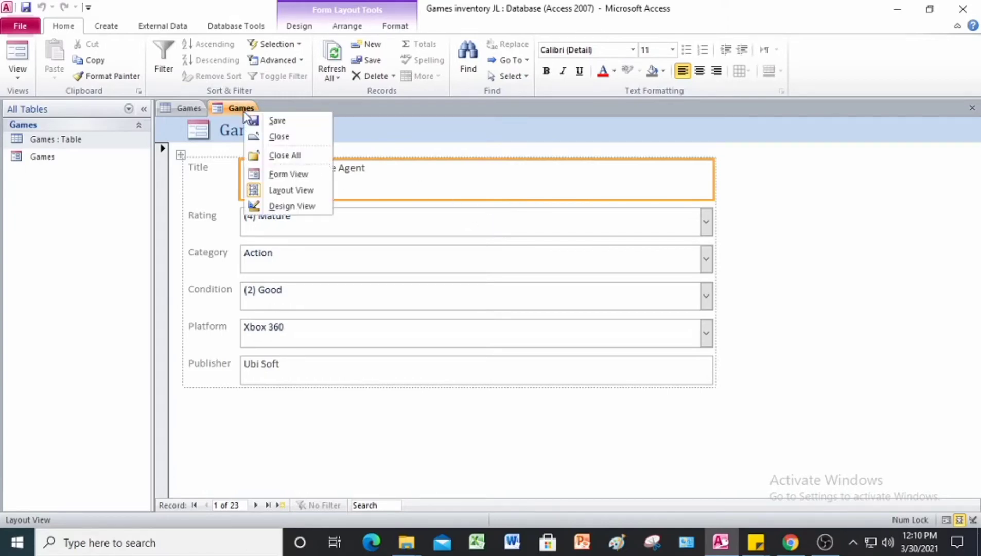
left_click(278, 136)
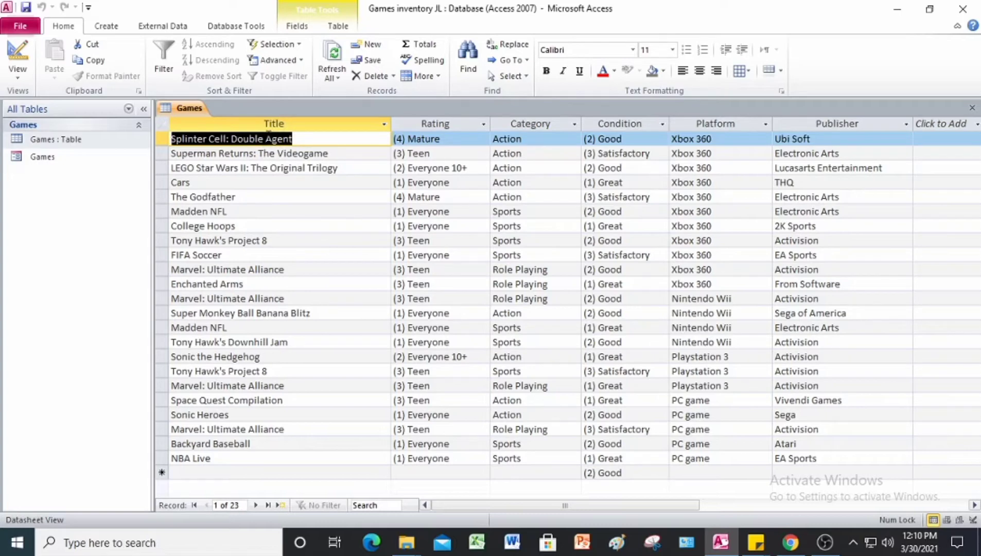
Step: Start a blank Form1 in Form Design view from the Create ribbon
left_click(109, 30)
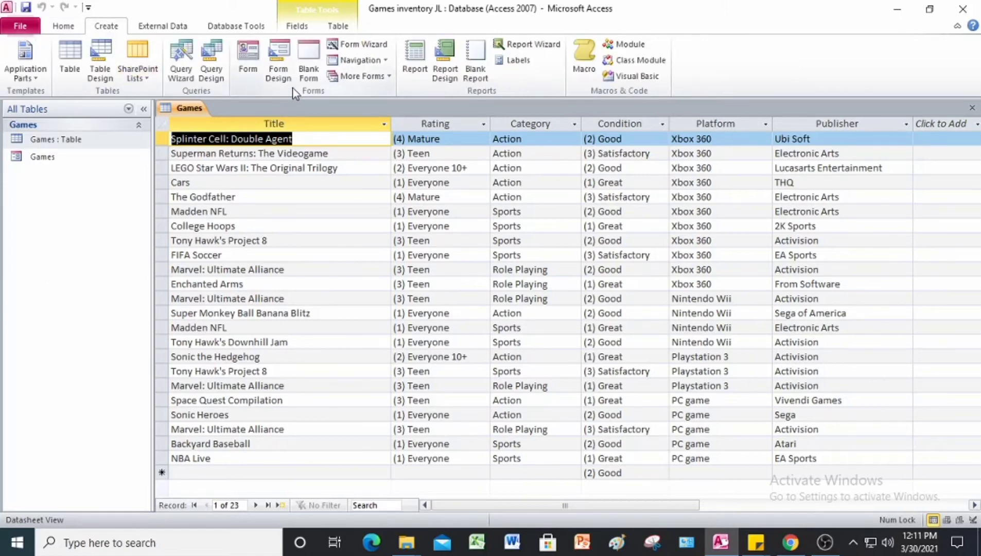
left_click(289, 73)
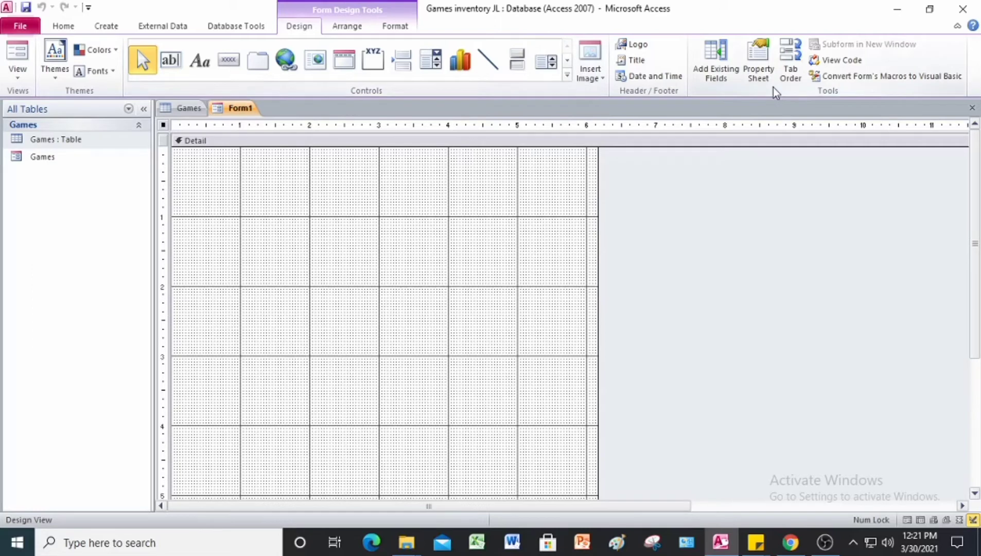
Step: Add the Games table's Title, Rating and Platform fields to Form1 from the field list
left_click(716, 70)
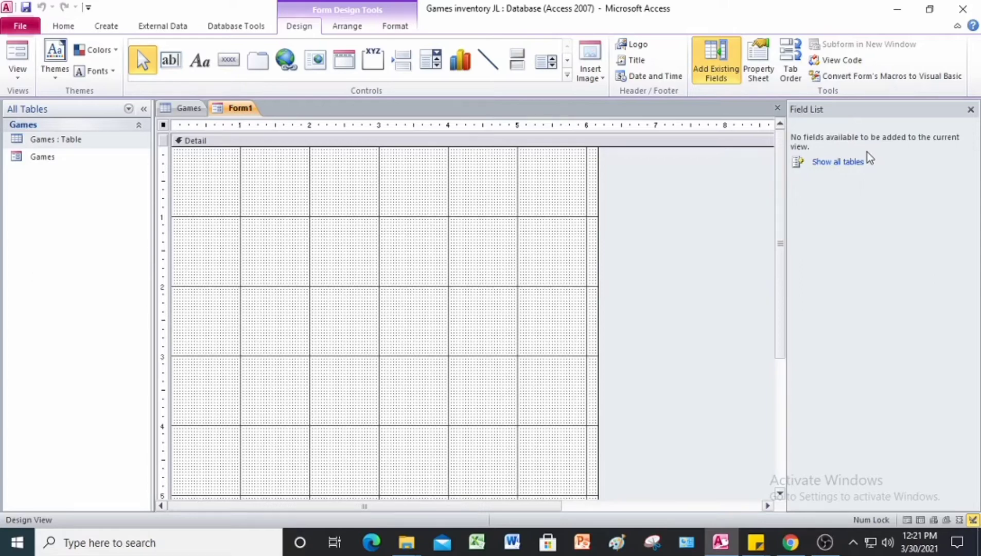
left_click(825, 164)
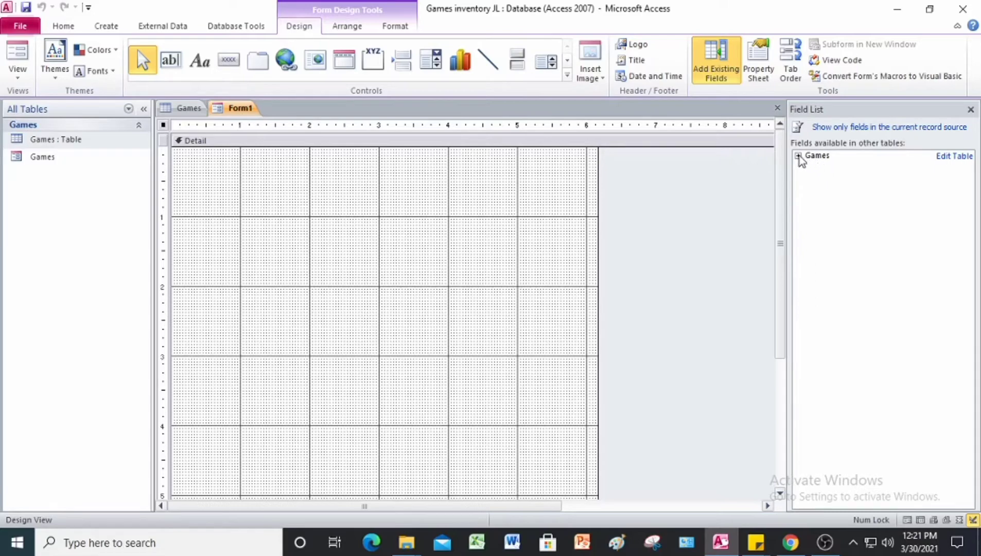
left_click(798, 155)
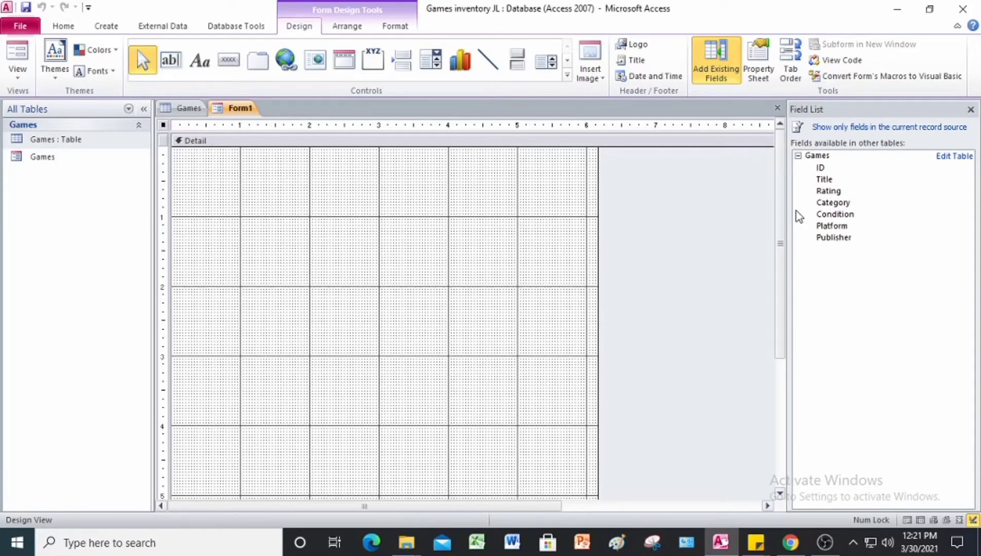
double_click(822, 184)
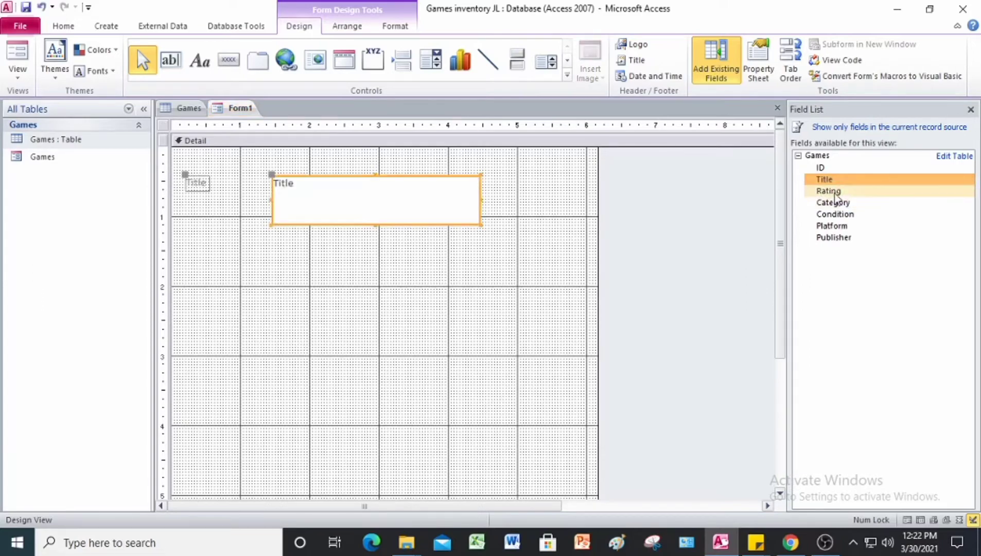
double_click(835, 194)
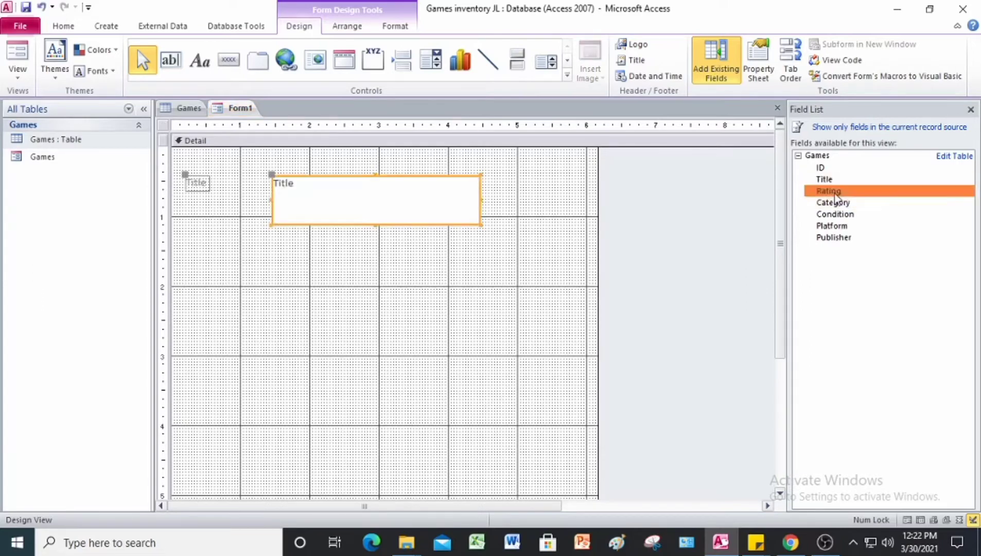
double_click(838, 230)
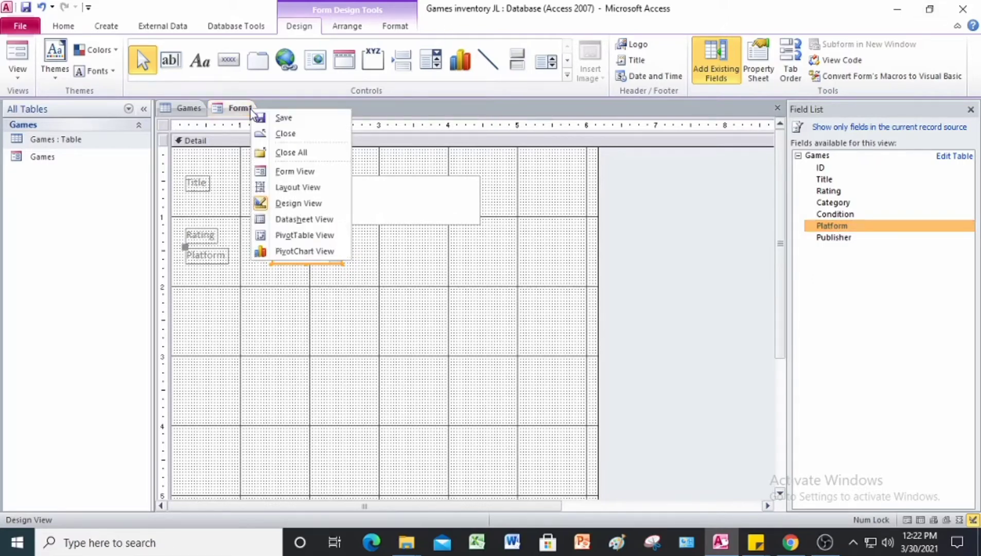
Step: Save Form1 as 'Game Rating' and close the Field List pane
left_click(264, 118)
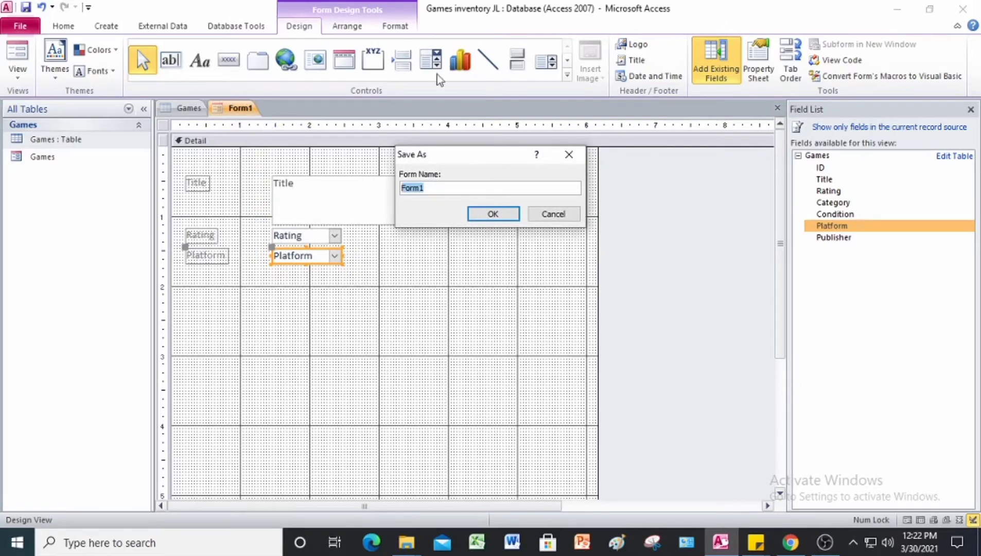
left_click(440, 187)
key("BackSpace")
key("BackSpace")
key("BackSpace")
key("BackSpace")
key("BackSpace")
type("gAME")
key("BackSpace")
key("BackSpace")
key("BackSpace")
key("BackSpace")
type("Game Rating")
left_click(494, 214)
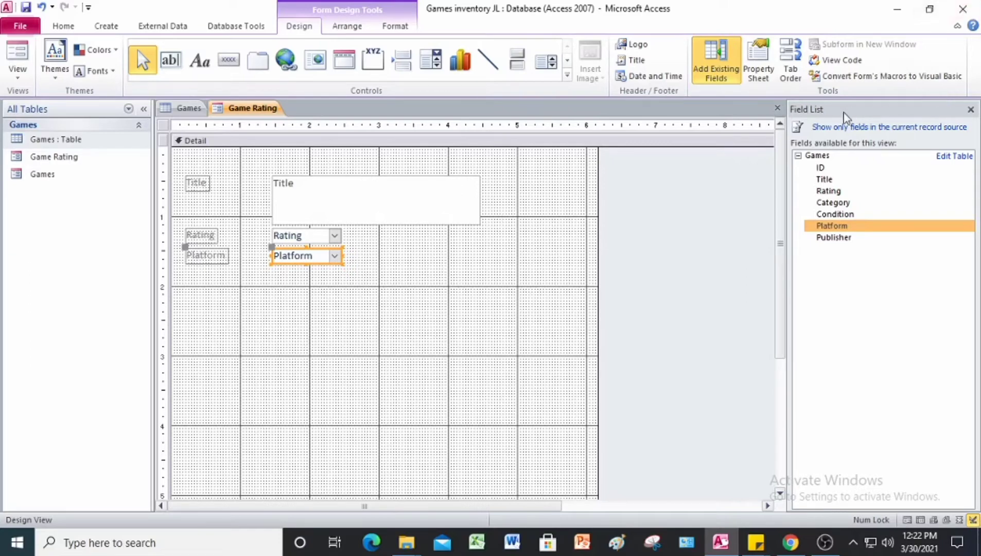
left_click(970, 110)
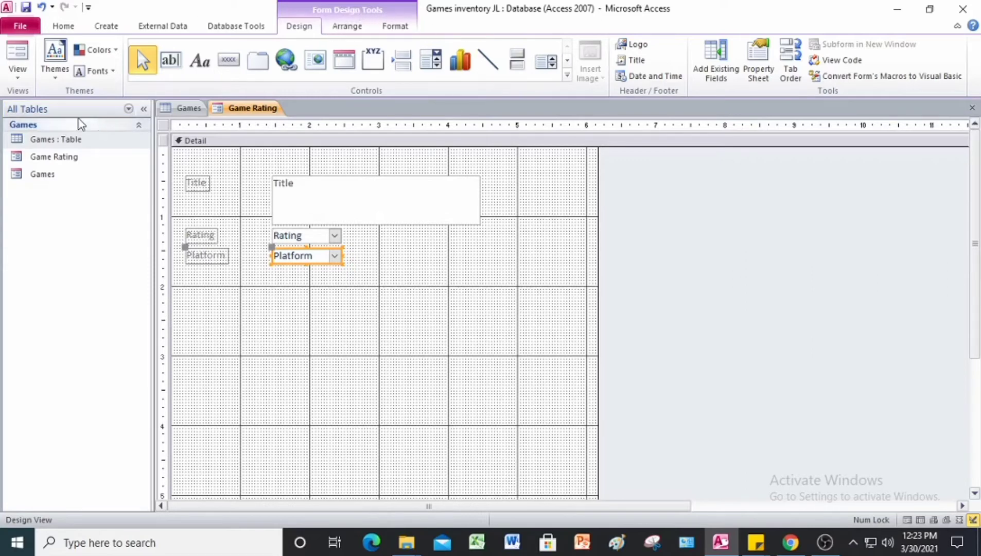
Step: Preview Game Rating in Form View, close it, and return to the Chrome PDF
left_click(19, 77)
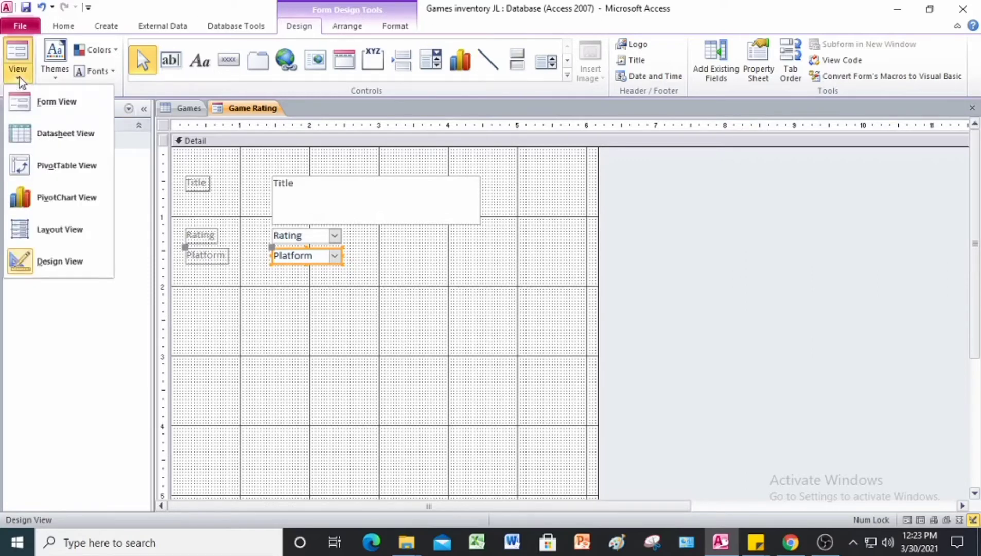
left_click(30, 101)
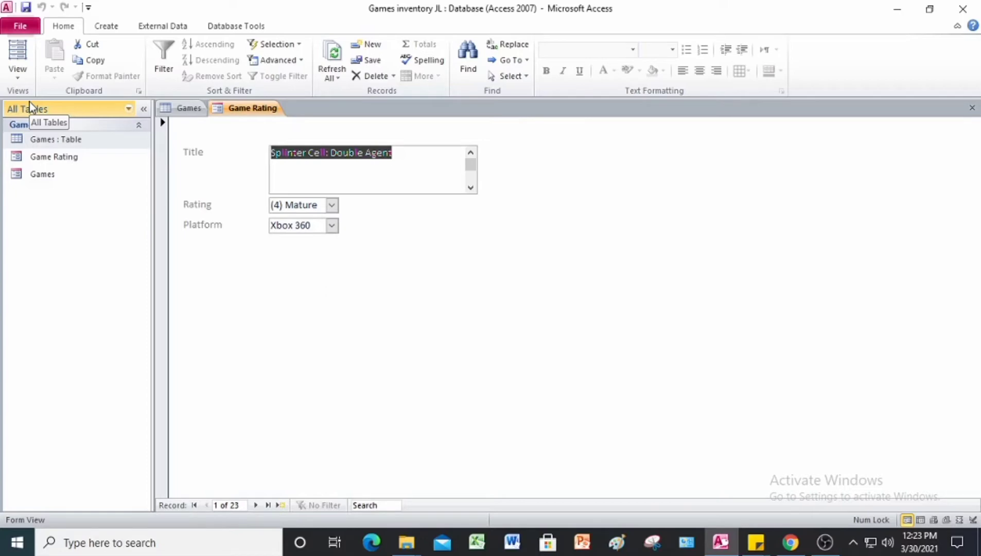
right_click(253, 111)
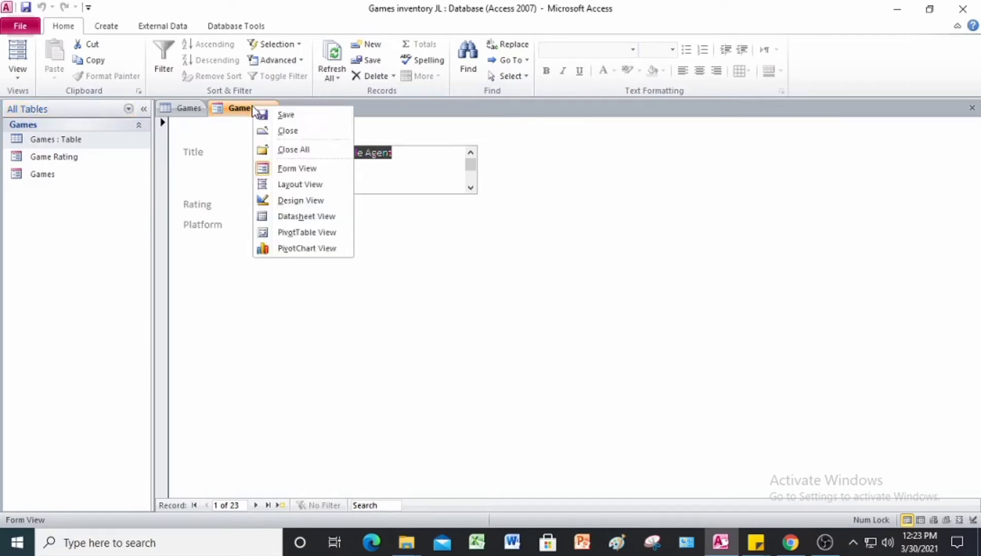
left_click(278, 130)
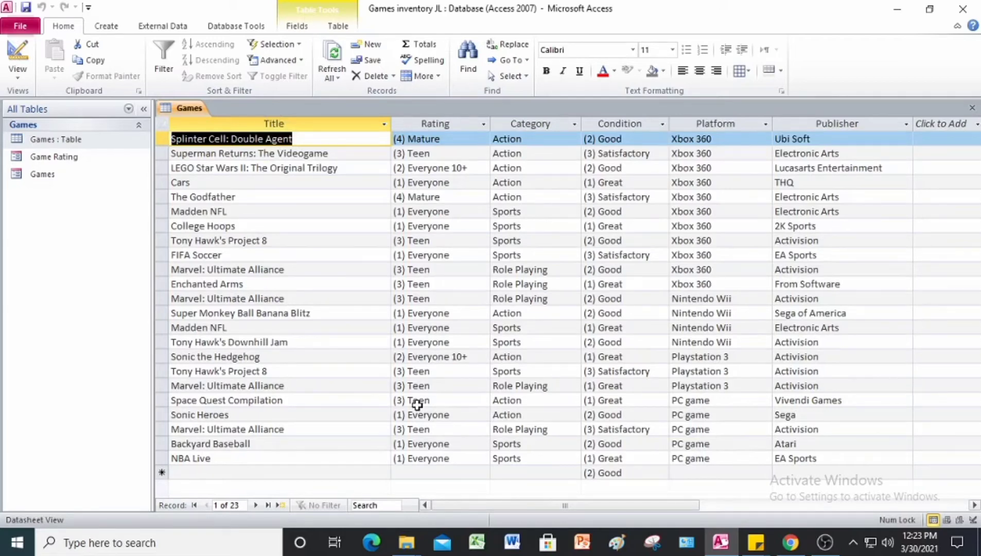
key("alt+Tab")
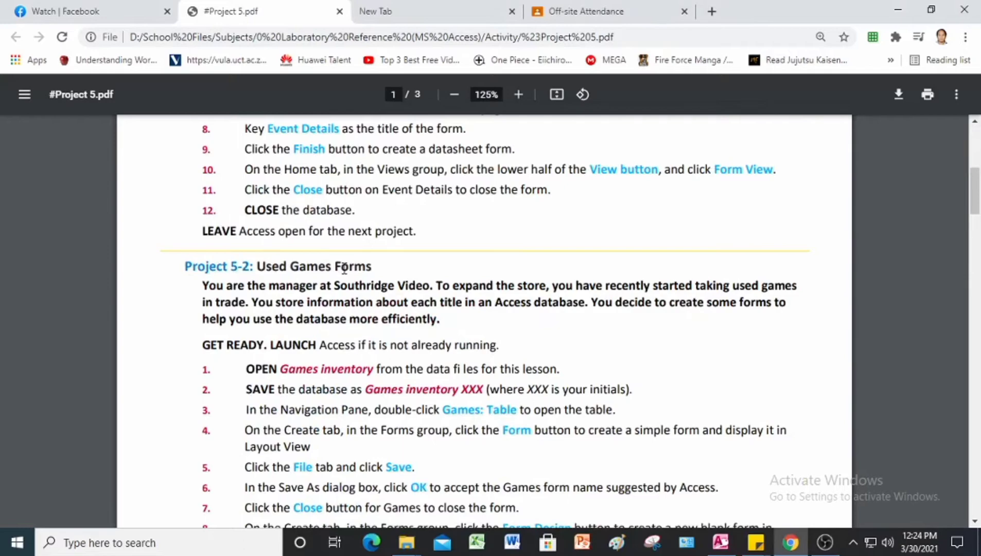
Step: Scroll the PDF down to the Project 5-3: Sort and Filter Games steps
scroll(345, 268, "down", 7)
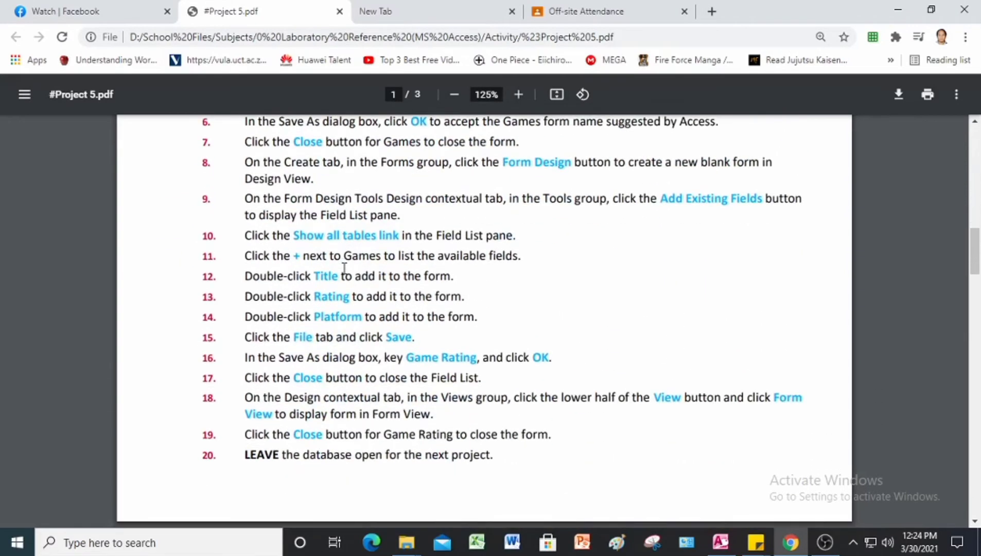
scroll(344, 268, "down", 7)
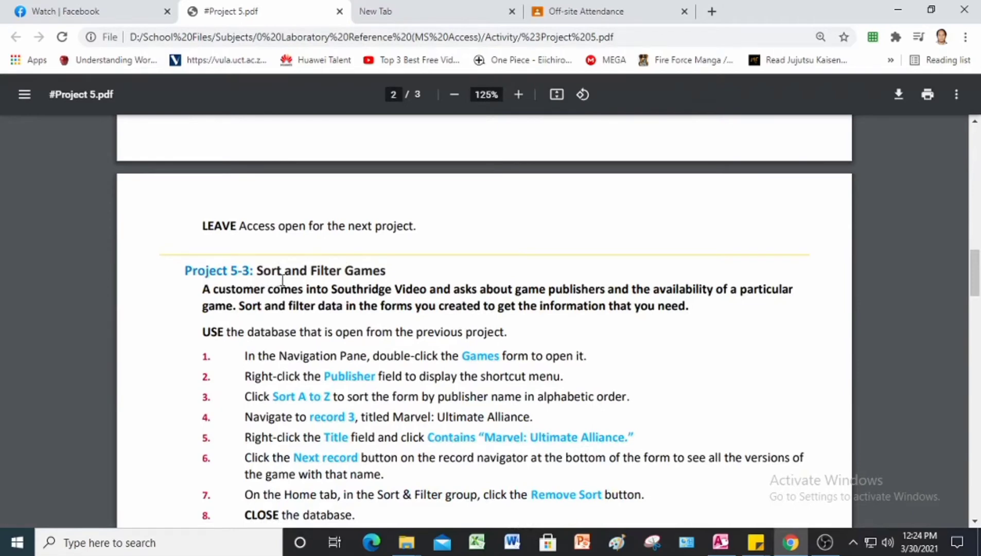
scroll(355, 278, "down", 1)
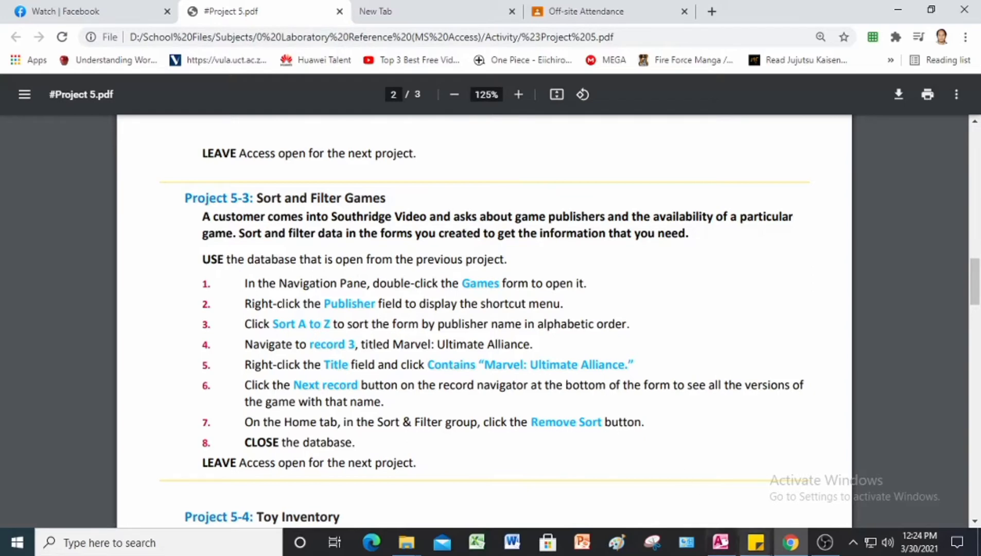
Step: Save the database as a copy named 'Project 5-3 (Games inventory JL)'
left_click(720, 547)
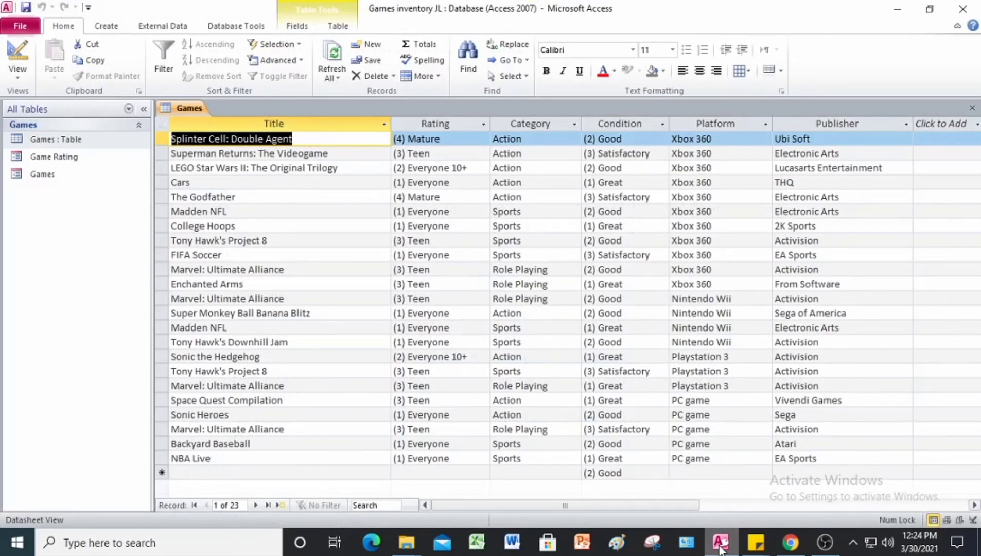
left_click(20, 31)
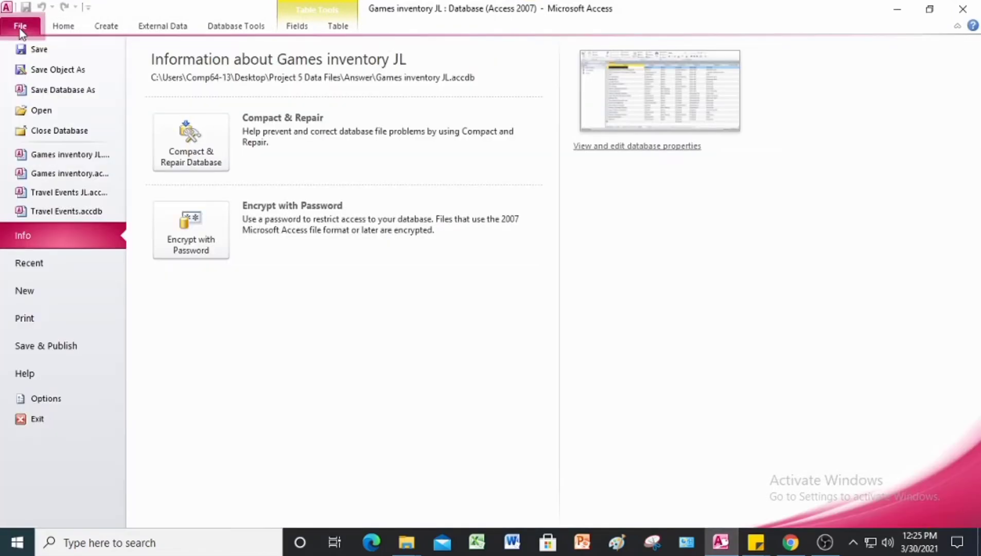
left_click(67, 90)
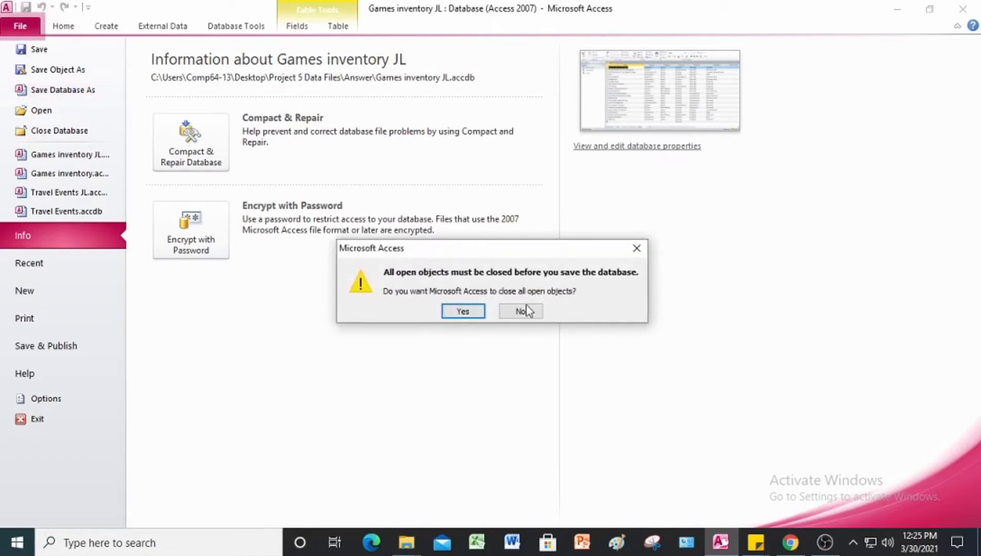
left_click(471, 311)
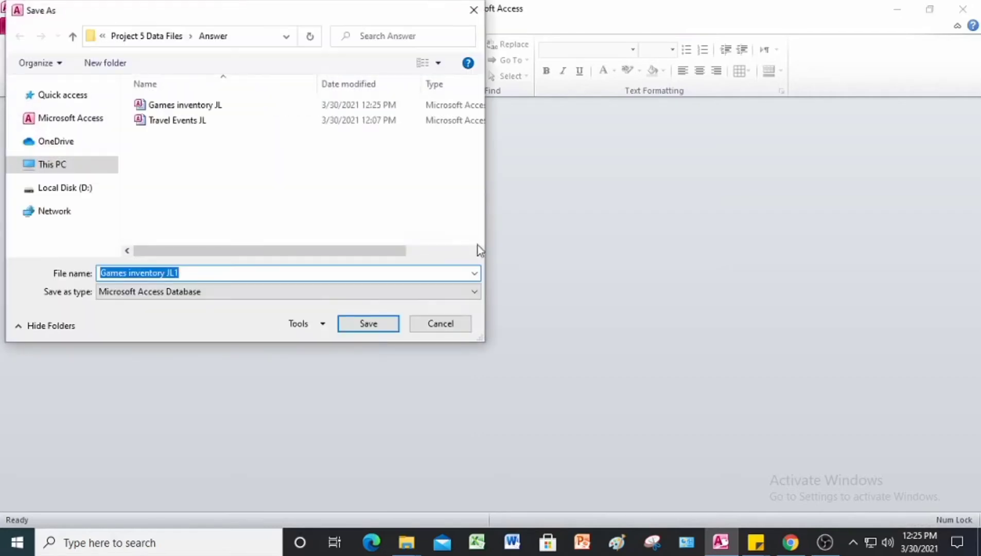
left_click(202, 272)
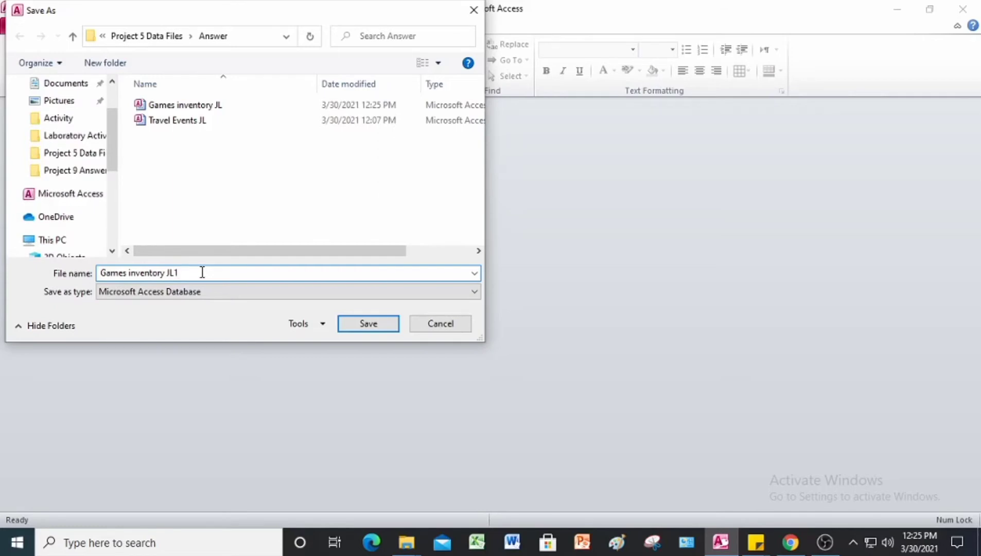
key("BackSpace")
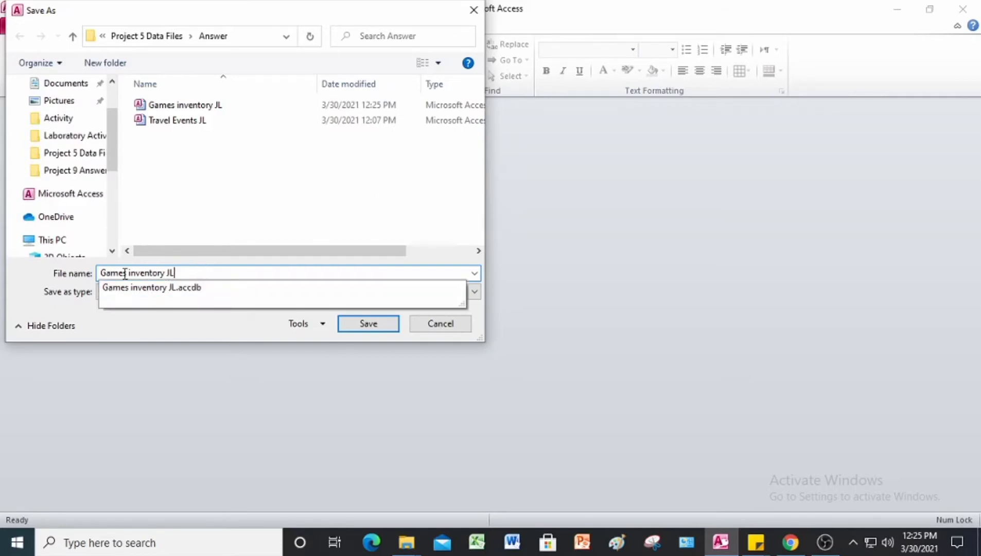
left_click(102, 273)
type("Project")
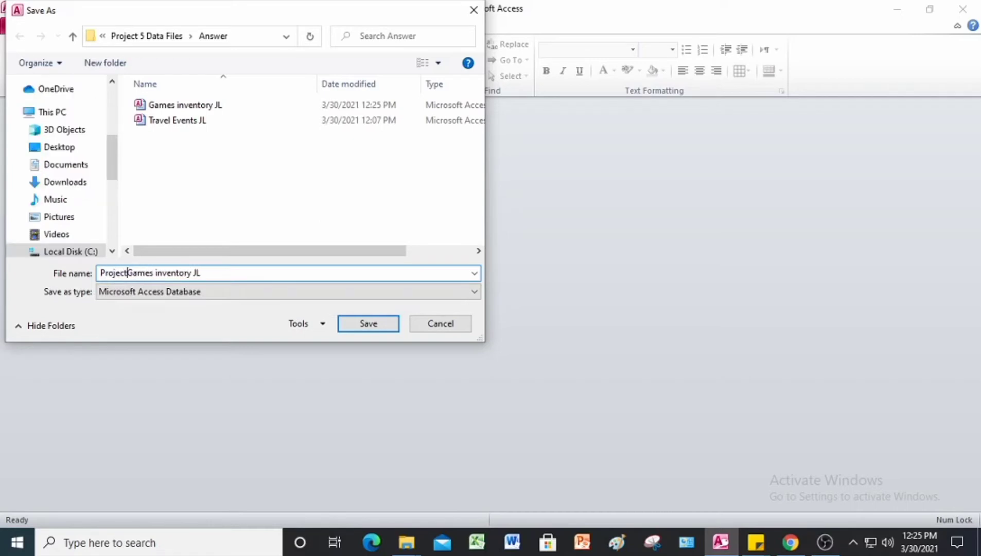
type(" 5-3")
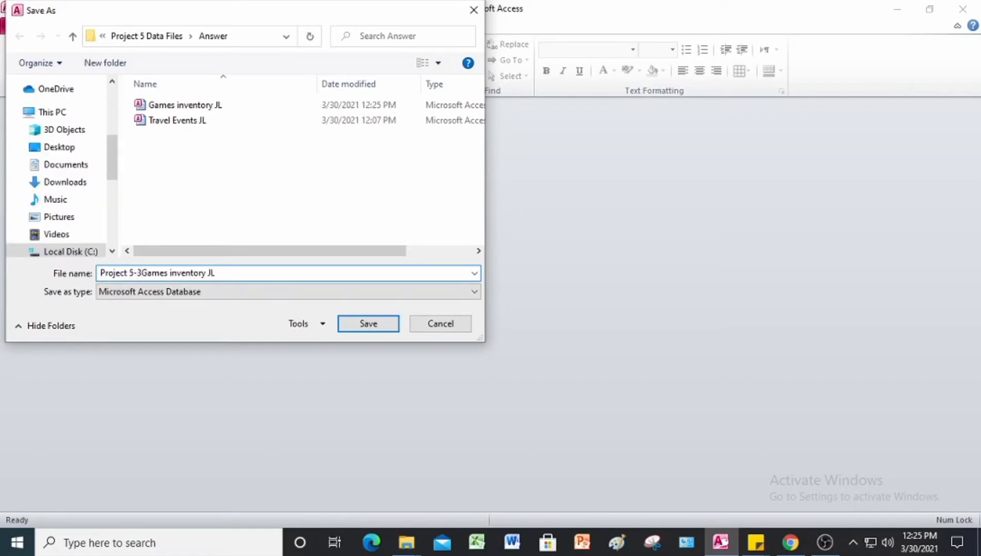
type(" (")
left_click(240, 273)
type(")")
key("Return")
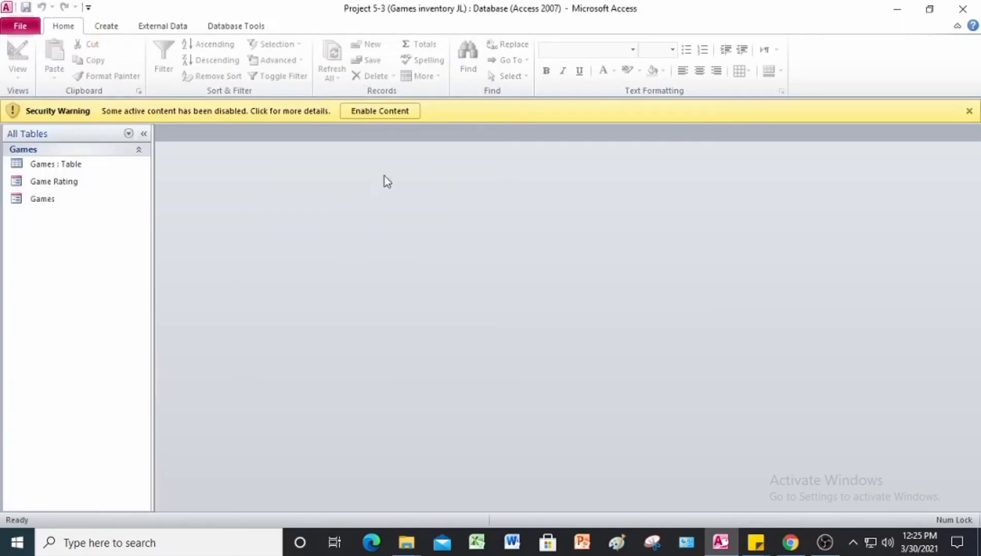
Step: Enable content, then open the Games table and the Games form at record 1
left_click(384, 111)
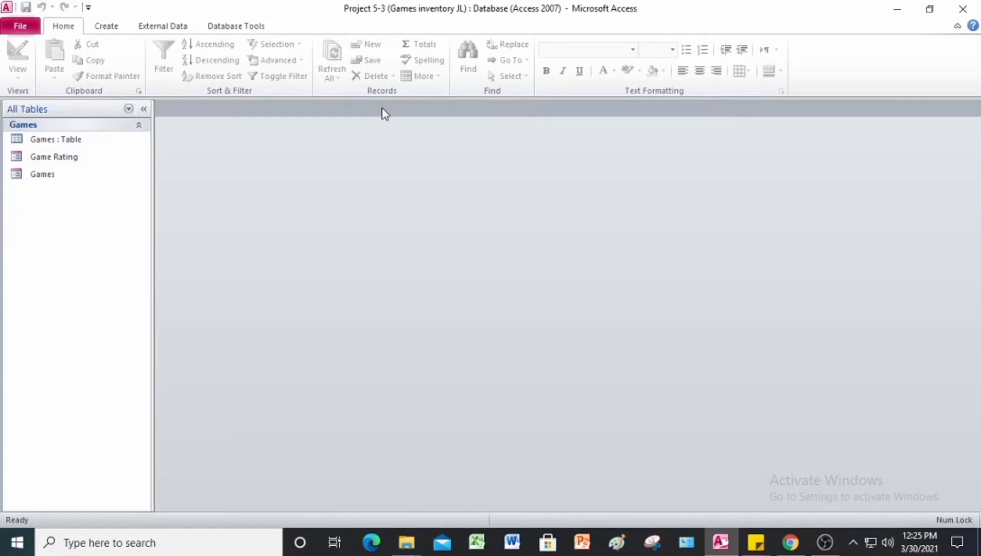
double_click(67, 139)
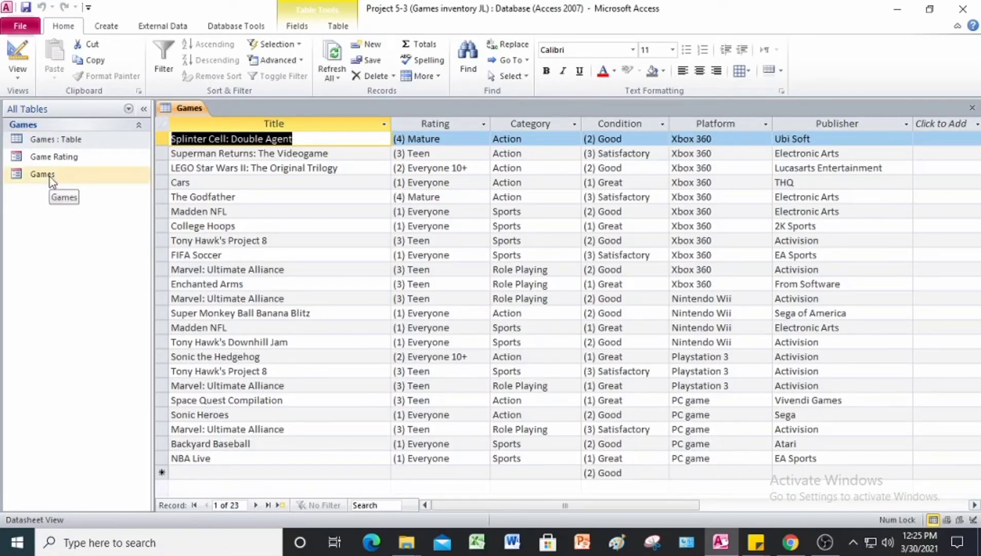
double_click(50, 178)
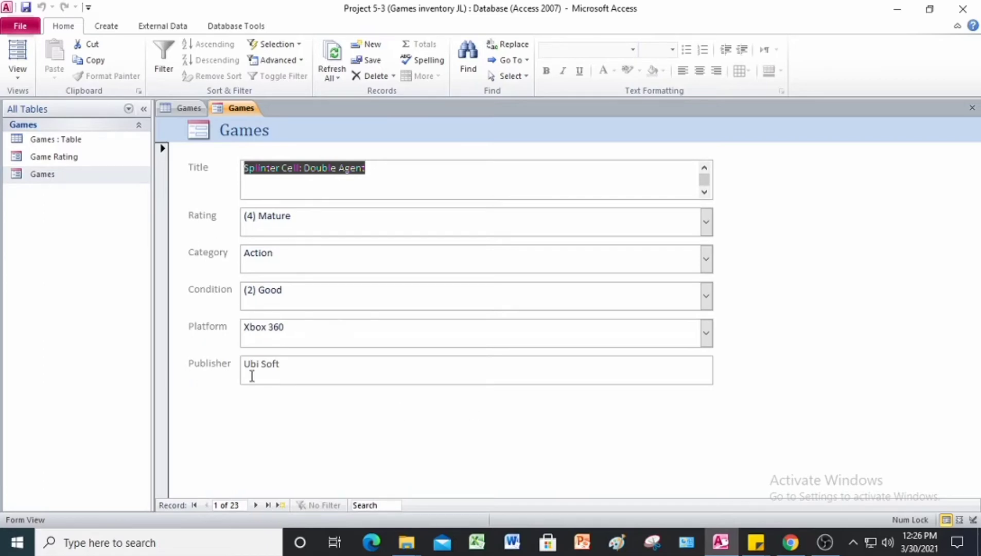
Step: Sort the Games form's records A to Z on the Publisher field
left_click(279, 375)
right_click(279, 376)
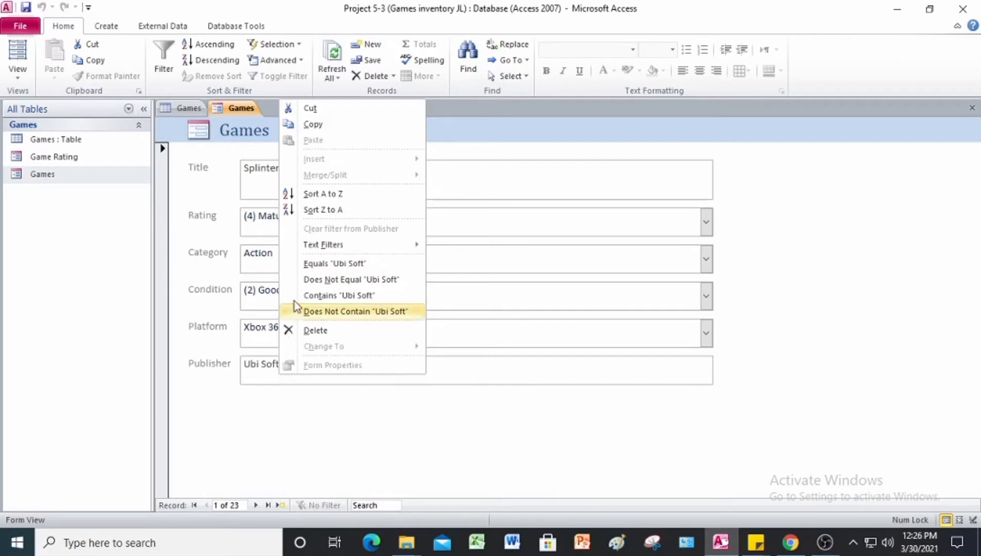
left_click(315, 196)
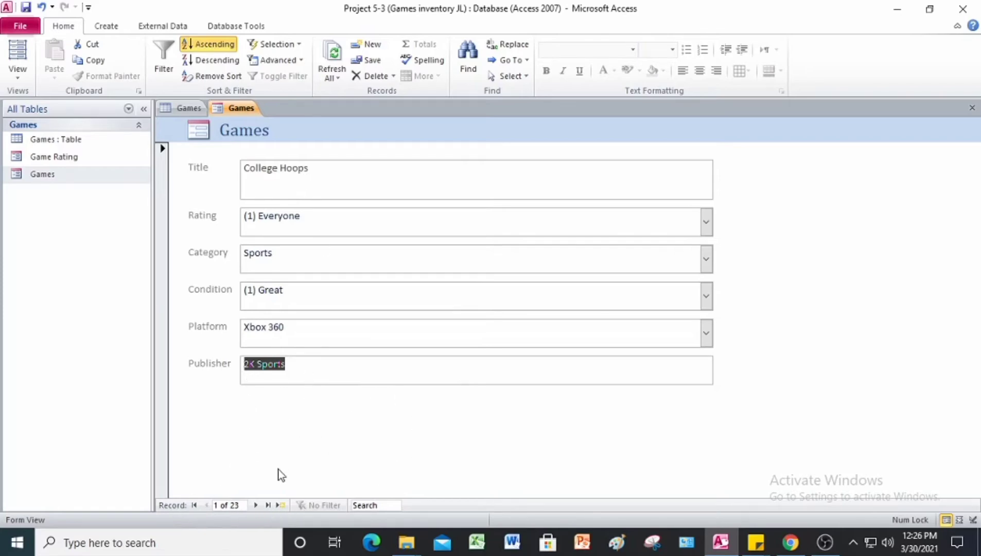
Step: Page forward through the Games form records to the last one, then onto a new blank record
left_click(257, 505)
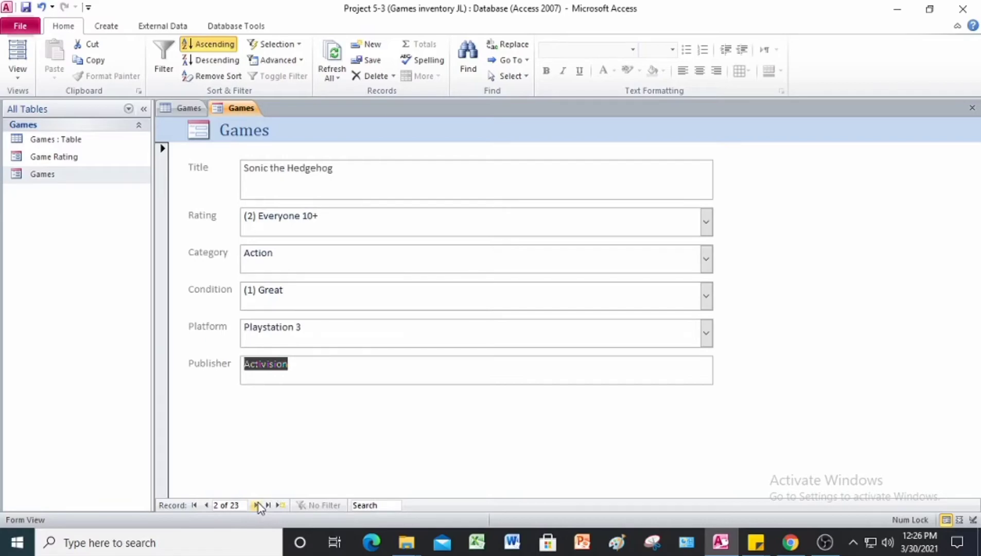
left_click(256, 505)
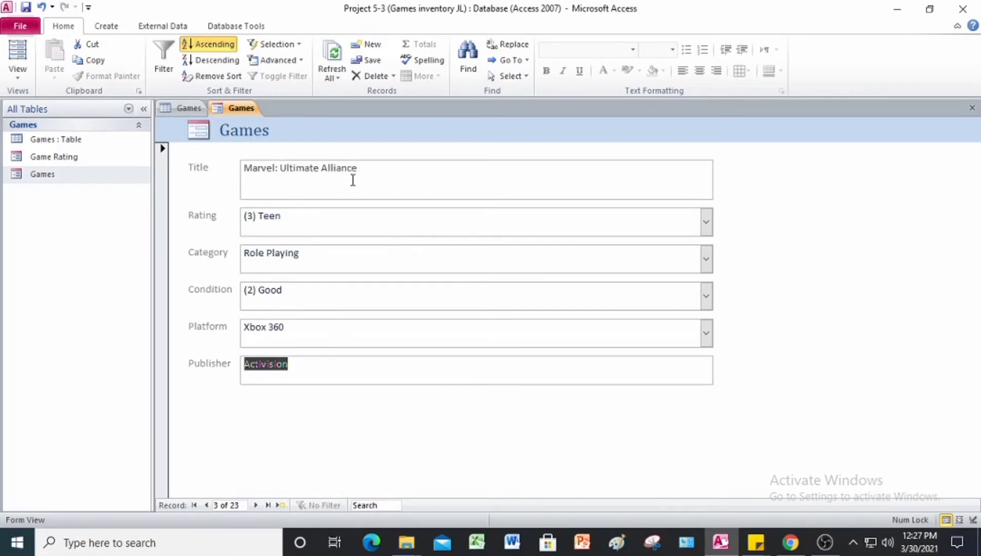
left_click(256, 505)
left_click(256, 505)
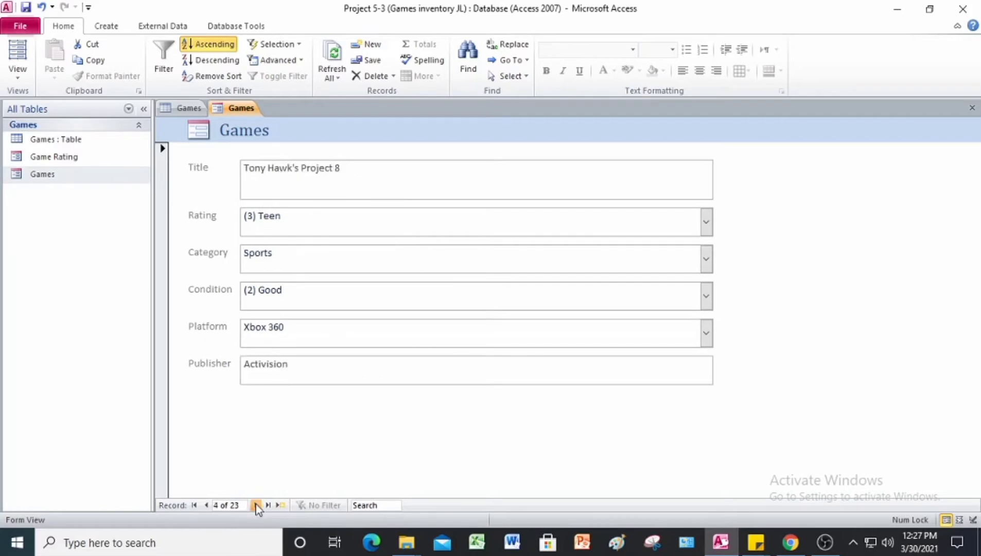
left_click(256, 505)
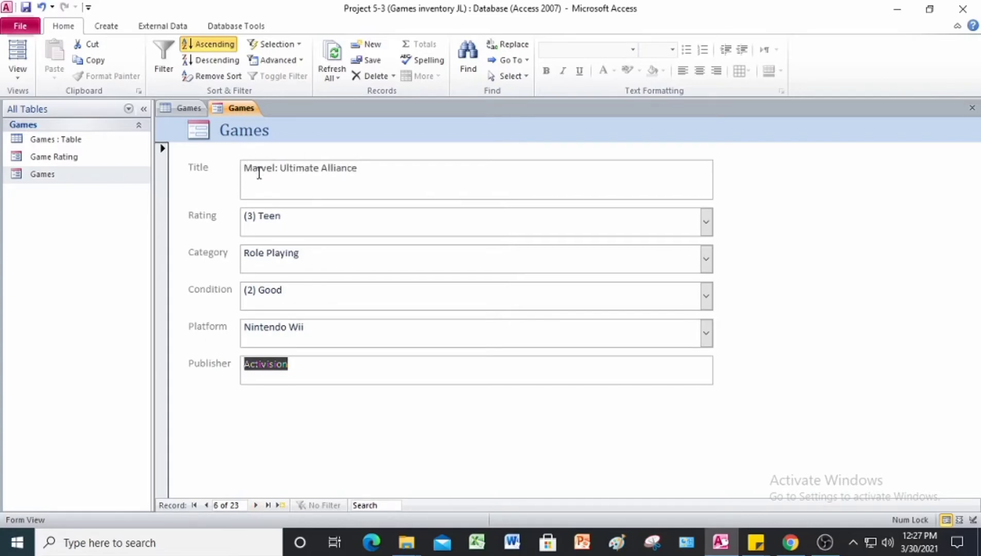
left_click(256, 505)
left_click(256, 505)
left_click(267, 505)
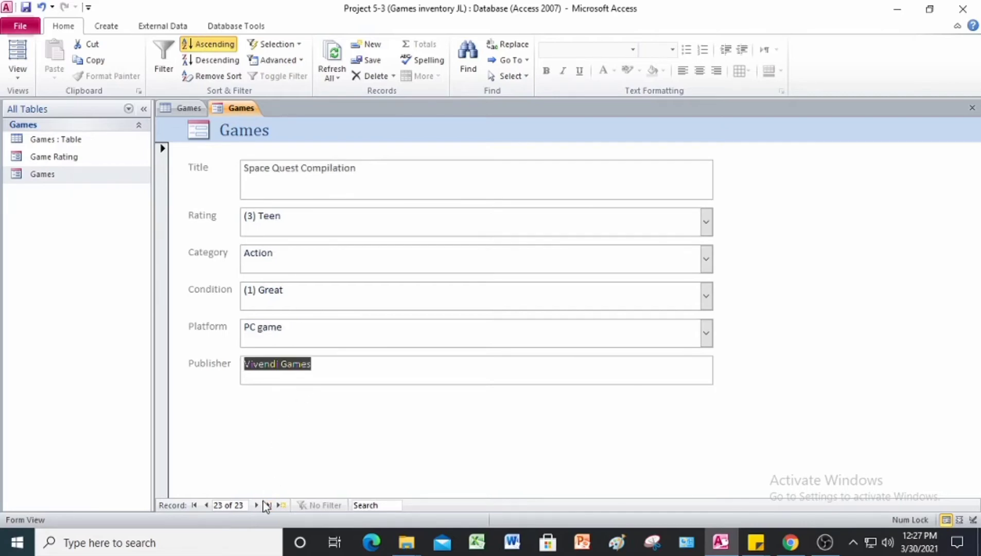
left_click(257, 506)
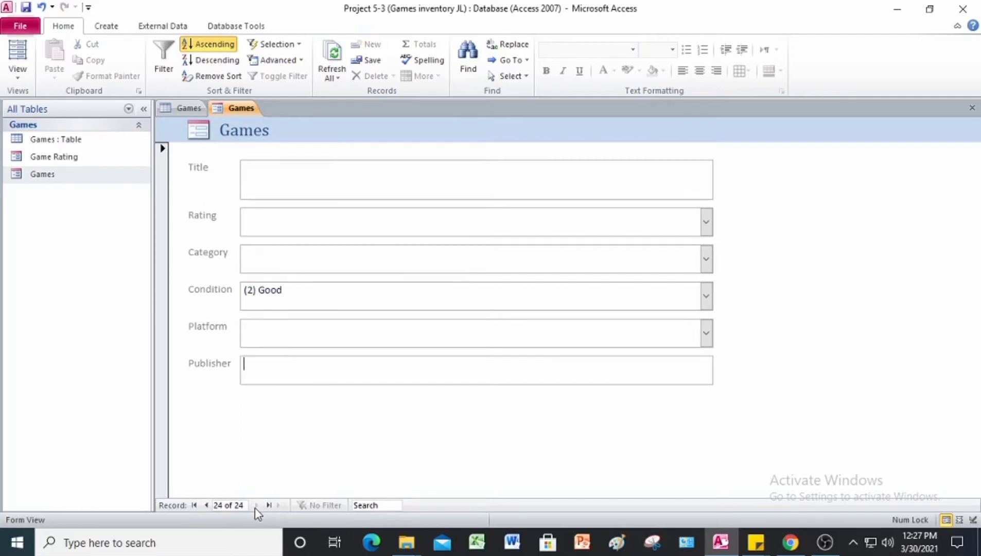
Step: Step back through the Games records toward record 12, FIFA Soccer
left_click(206, 505)
left_click(206, 505)
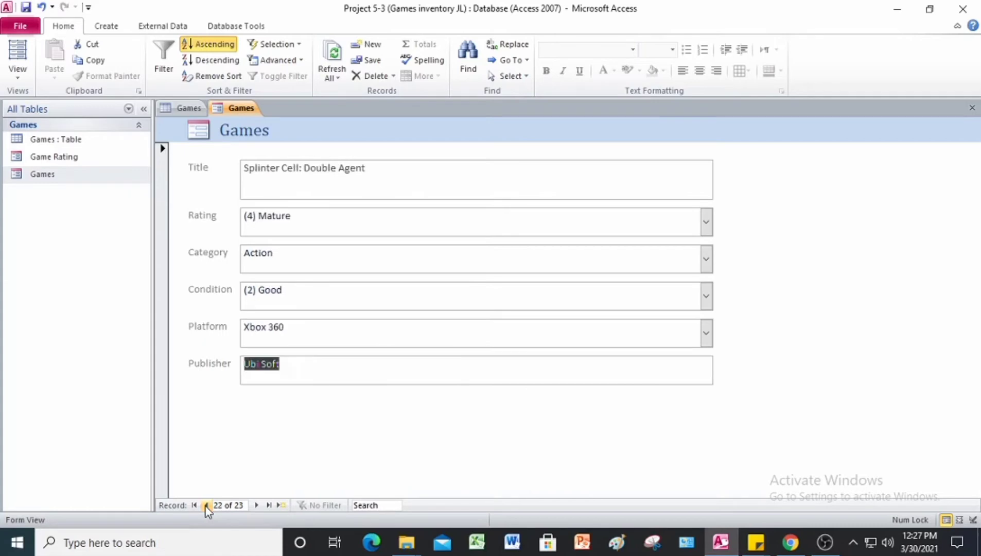
left_click(206, 505)
left_click(206, 505)
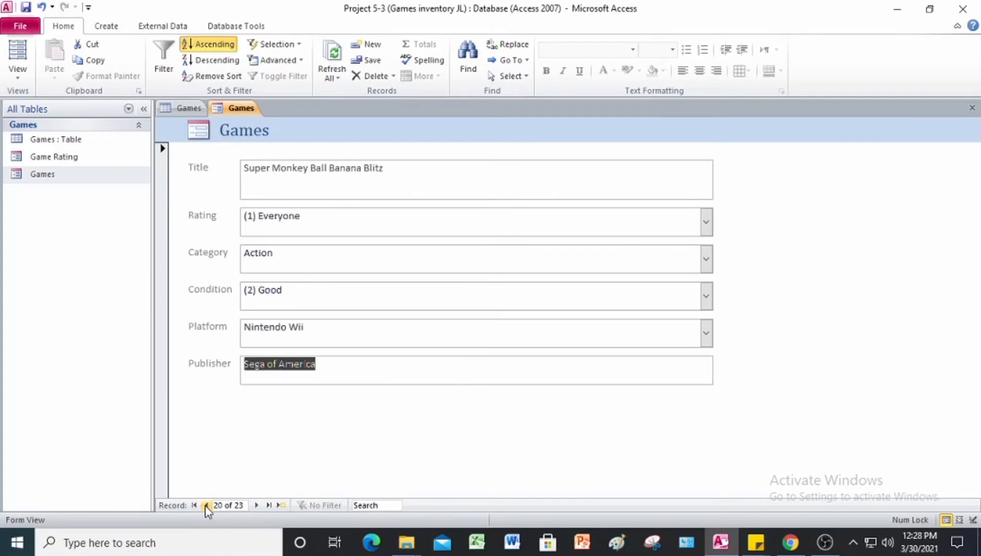
left_click(207, 505)
left_click(207, 506)
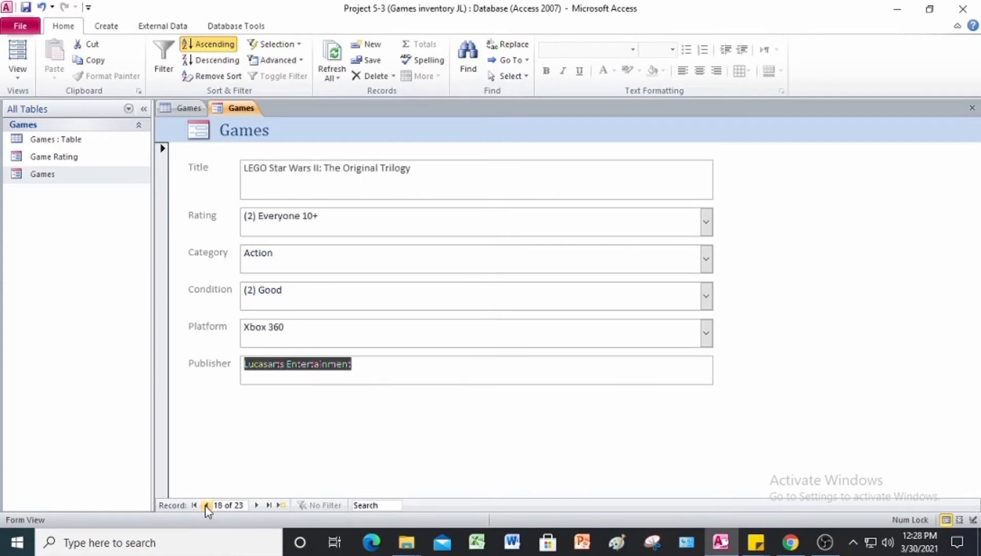
left_click(206, 505)
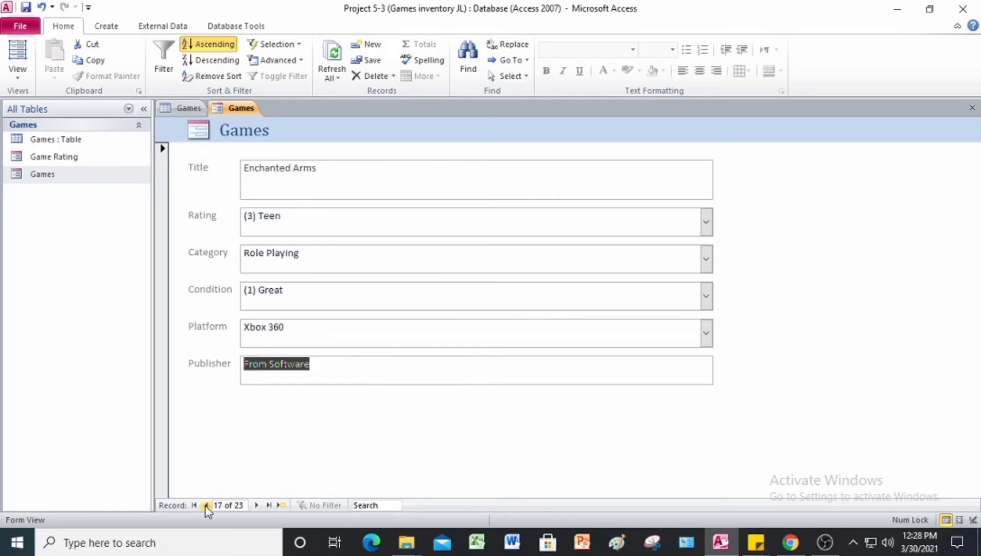
left_click(206, 505)
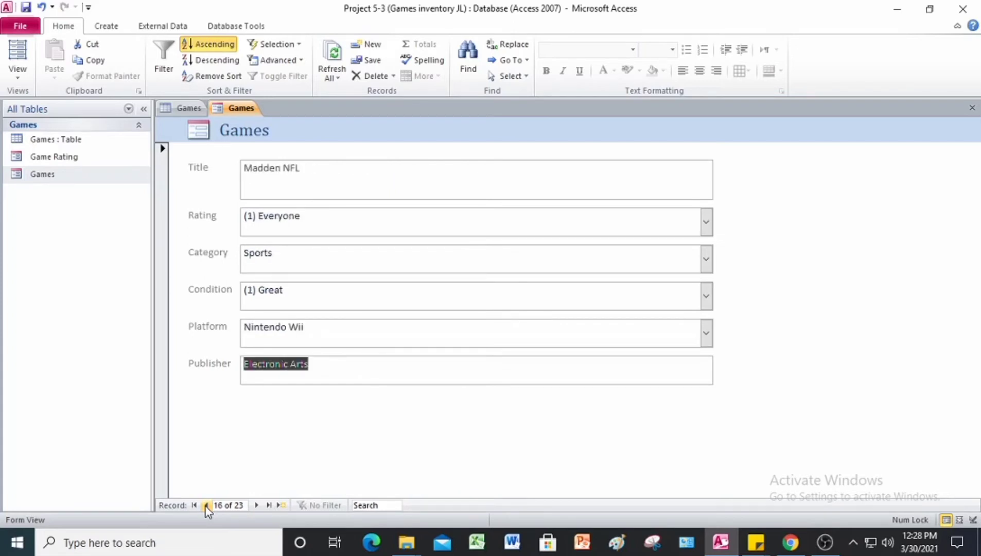
left_click(207, 505)
left_click(206, 505)
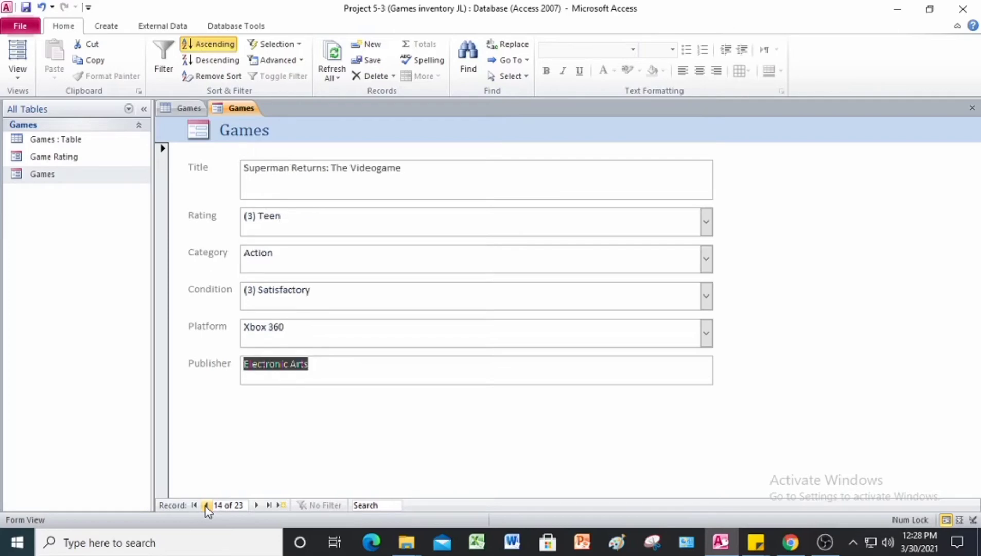
left_click(206, 505)
left_click(207, 505)
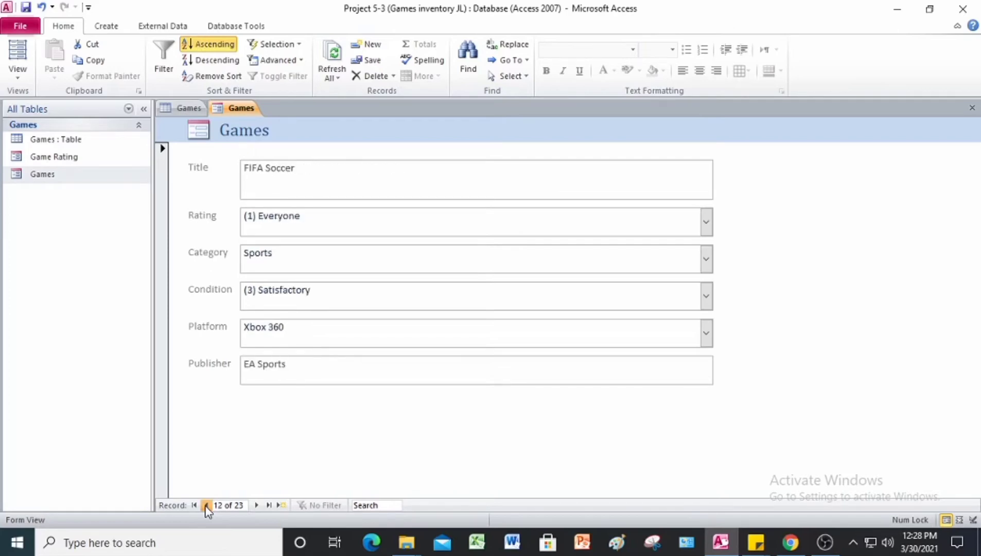
left_click(207, 506)
left_click(206, 505)
Step: Go back one more record, then remove the sort so records start with Splinter Cell: Double Agent
left_click(207, 505)
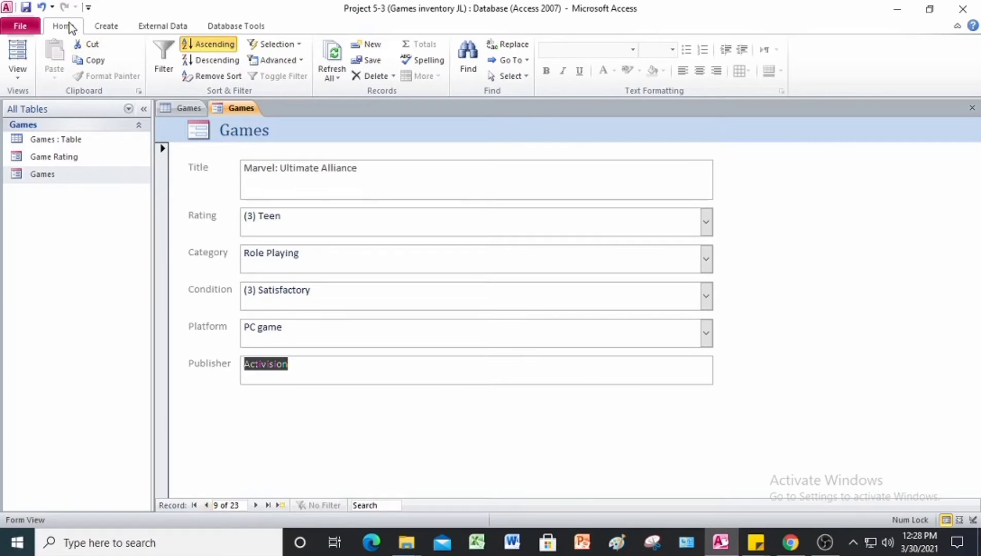
left_click(218, 78)
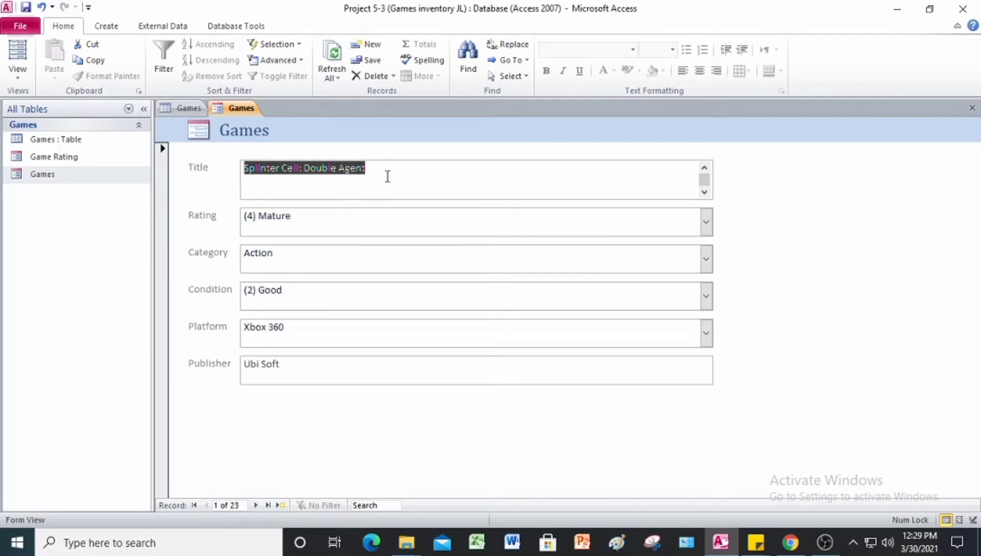
Step: Close the games database, read the Project 5-4 Toy Inventory steps, and return to Access
left_click(963, 15)
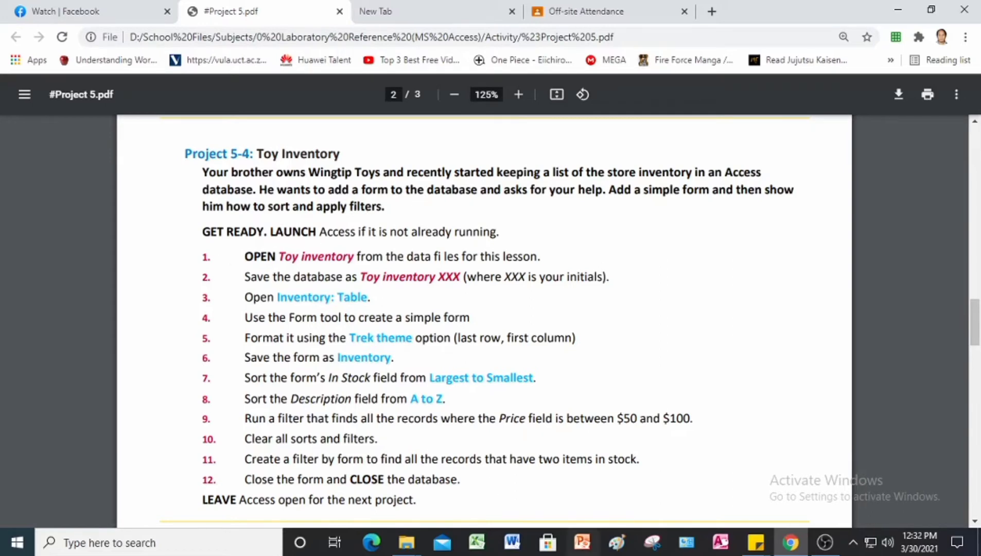
left_click(723, 540)
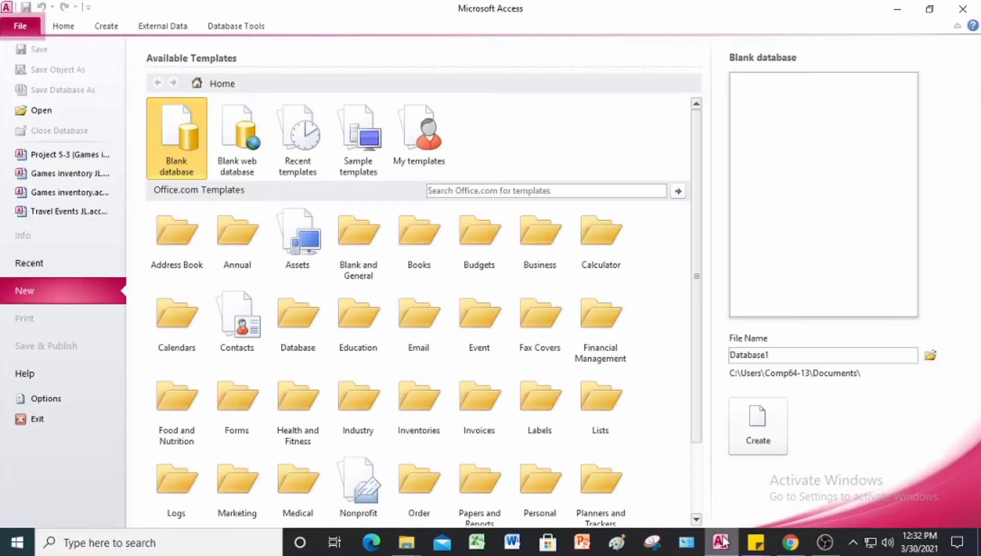
Step: Open the Toy inventory database from the Project 5 Data Files folder
left_click(44, 108)
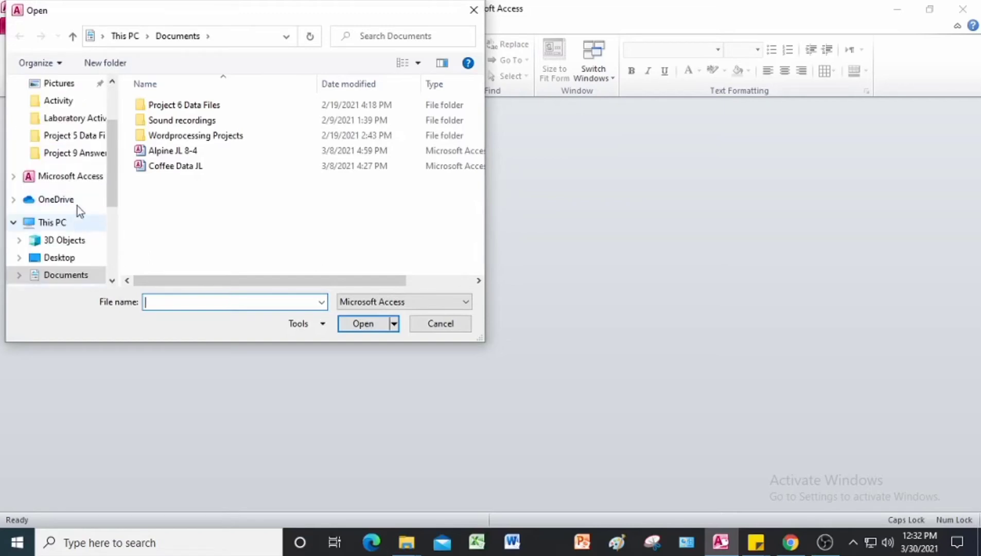
left_click(78, 137)
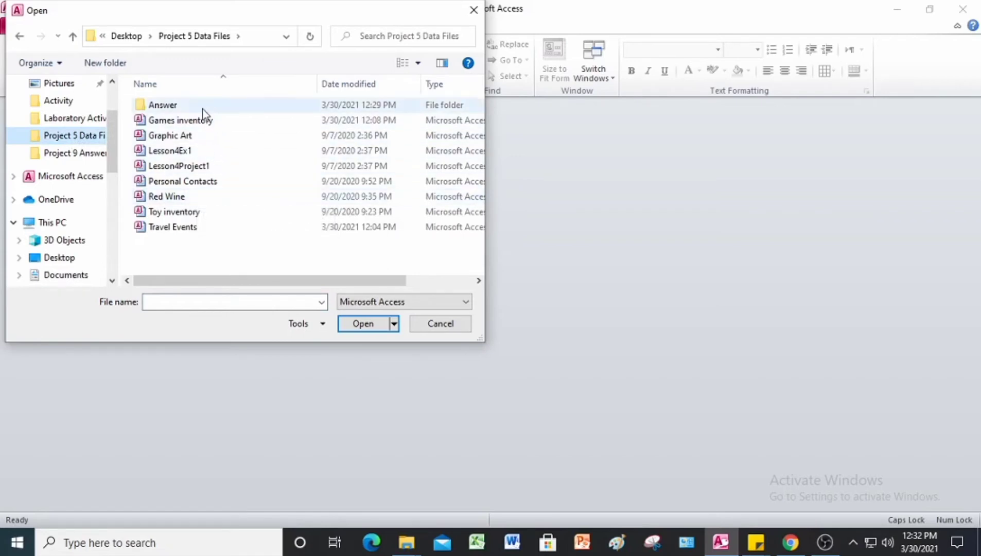
left_click(180, 213)
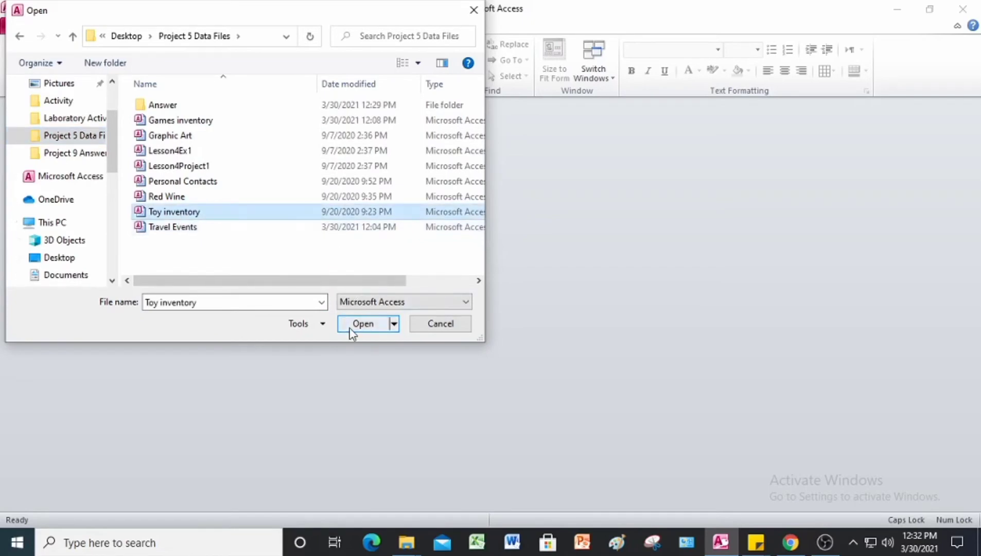
left_click(365, 326)
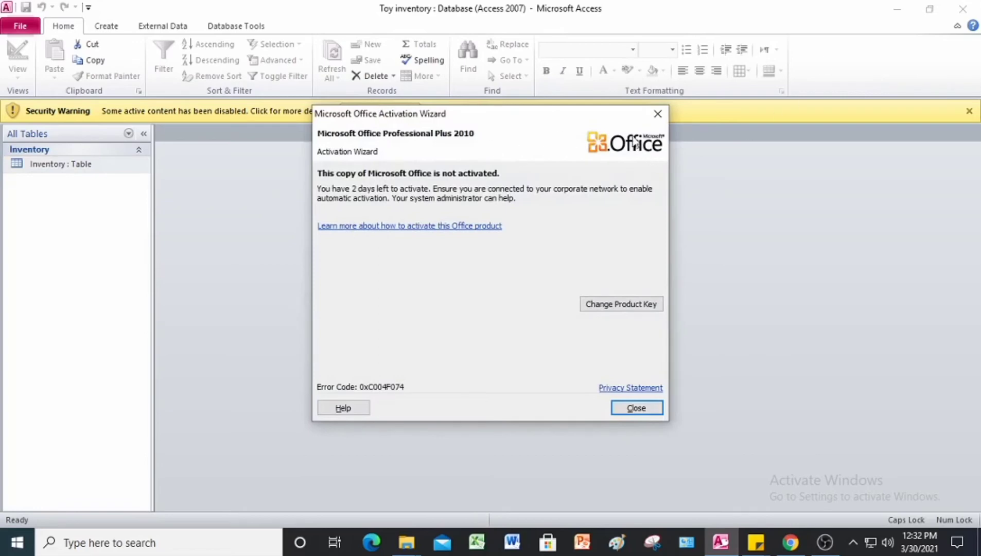
Step: Close the Office activation notice and enable the Toy inventory database content
left_click(663, 111)
left_click(394, 111)
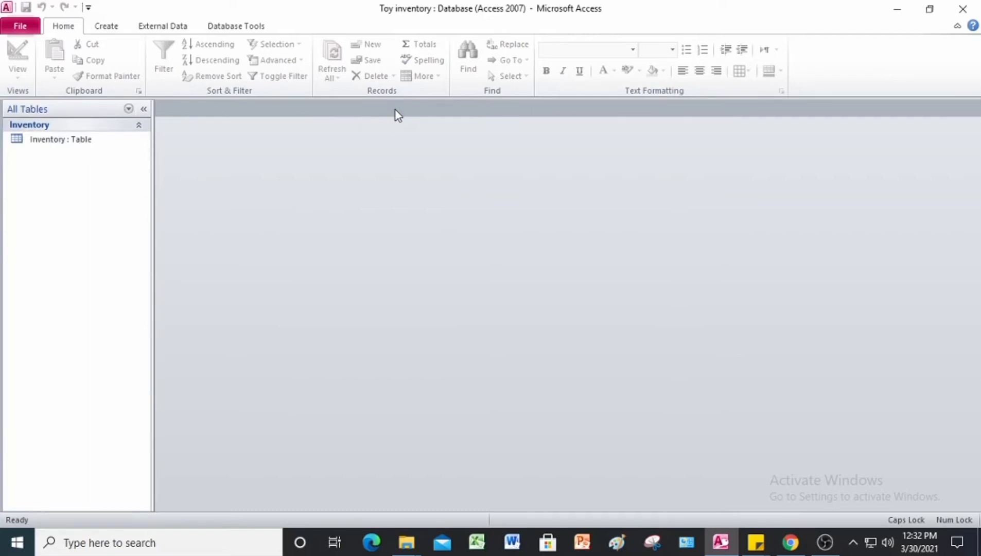
Step: Save a copy of the database as Toy inventoryJL in the Answer folder
left_click(24, 30)
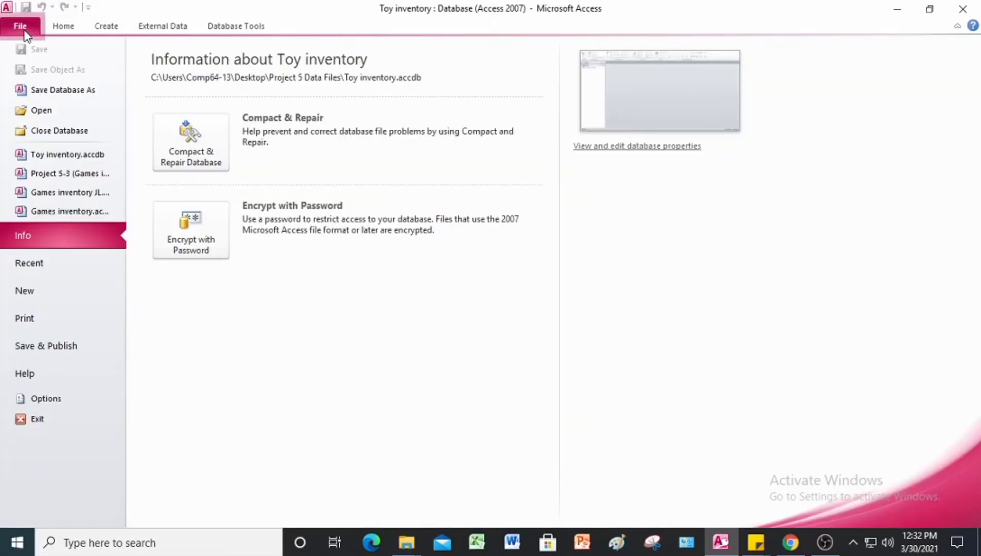
left_click(55, 98)
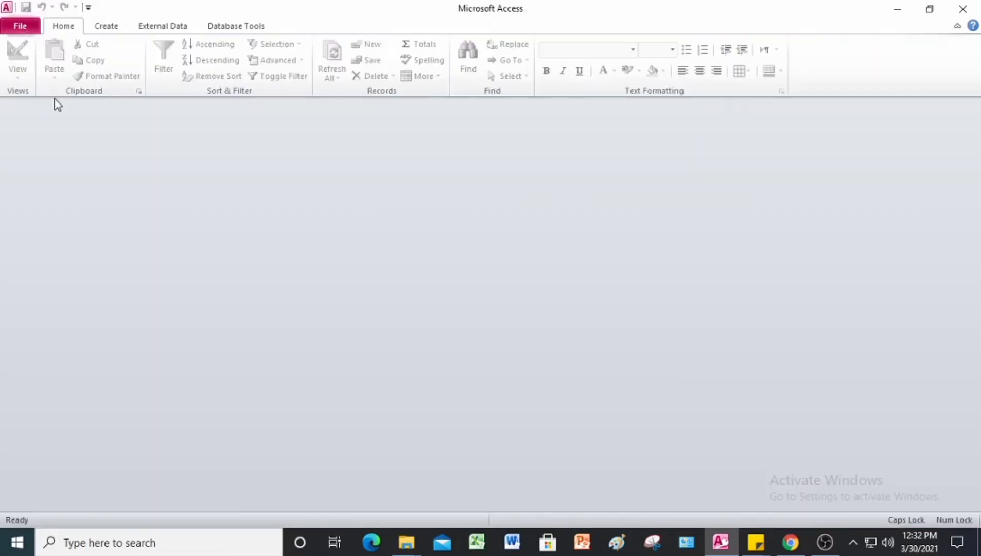
left_click(185, 273)
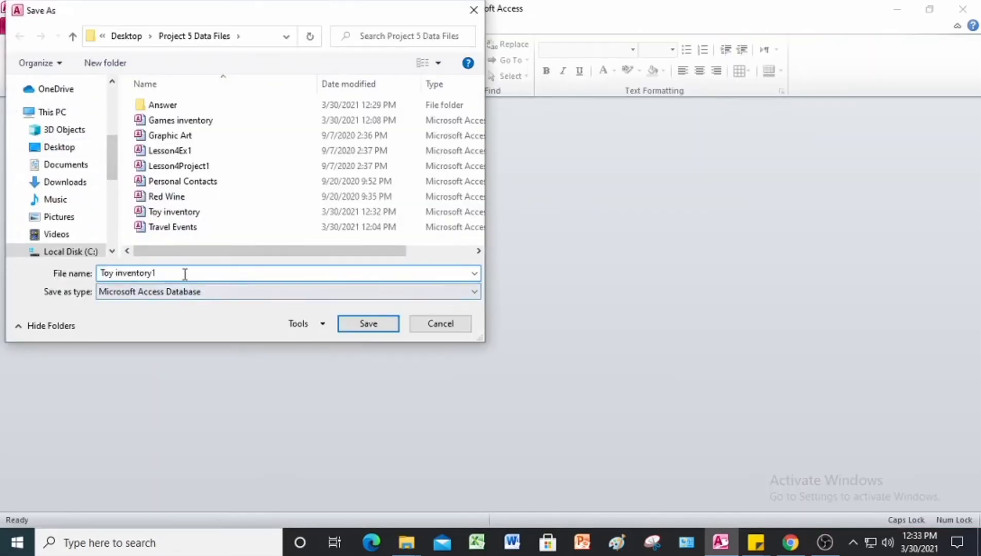
key("BackSpace")
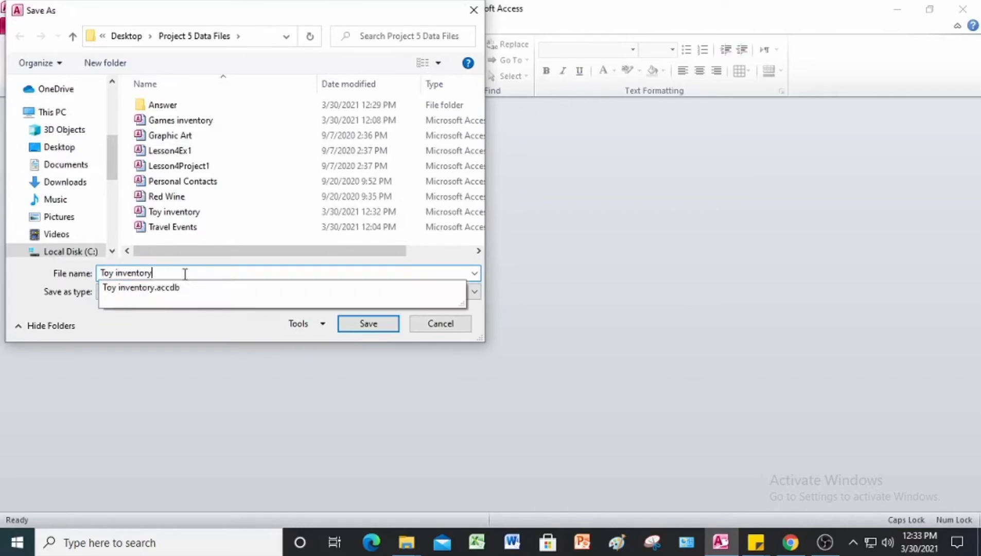
key("Caps_Lock")
type("JL")
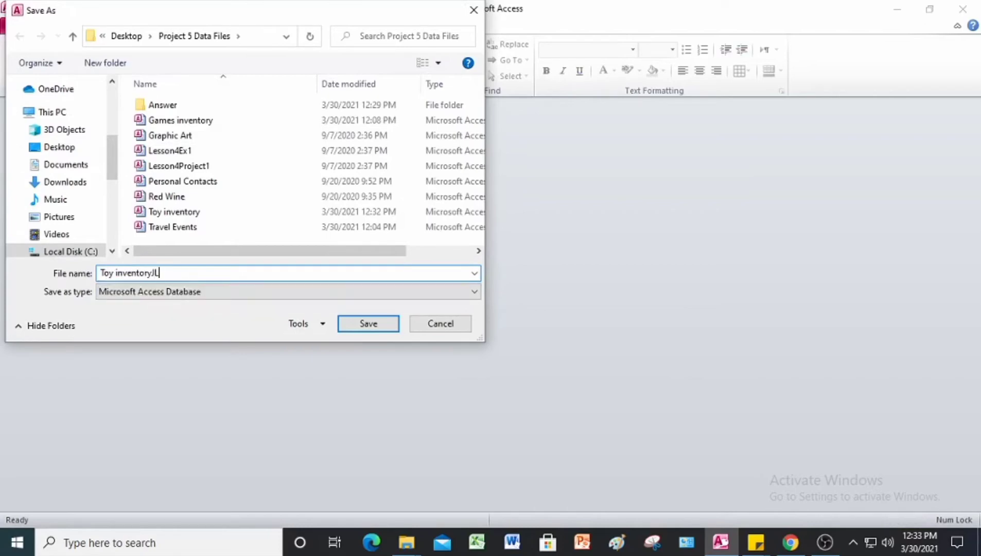
double_click(163, 104)
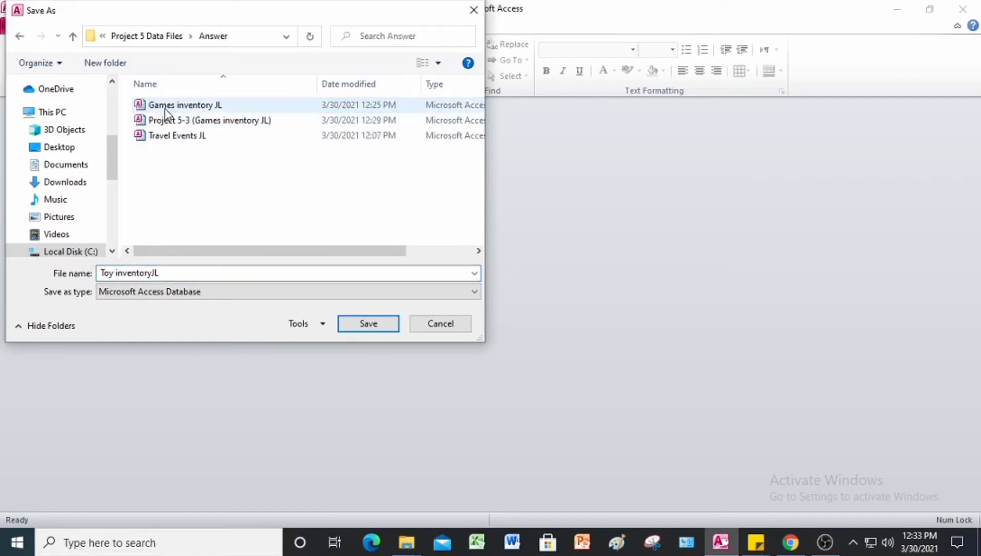
left_click(367, 323)
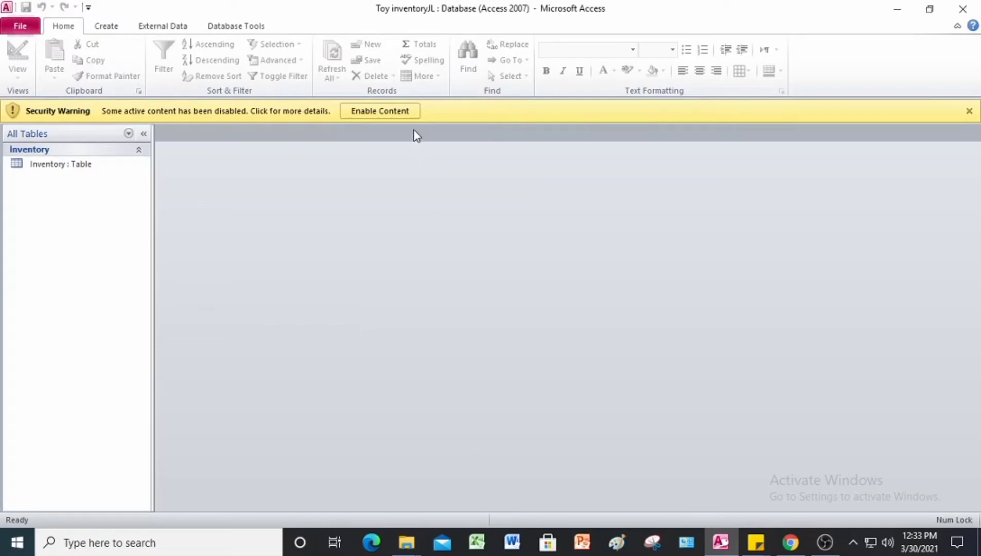
Step: Enable content in Toy inventoryJL and open the Inventory table's 32 toy records
left_click(394, 112)
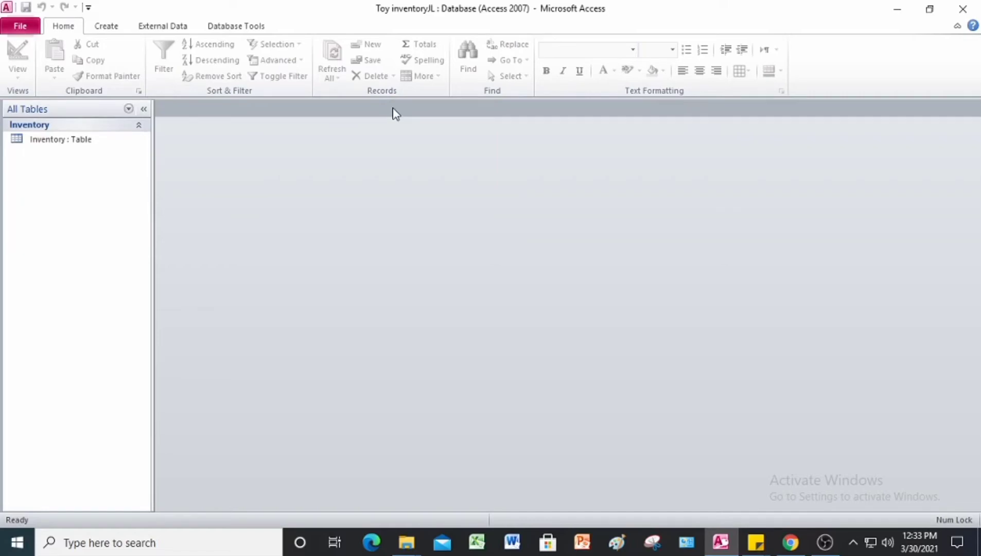
left_click(85, 144)
double_click(85, 144)
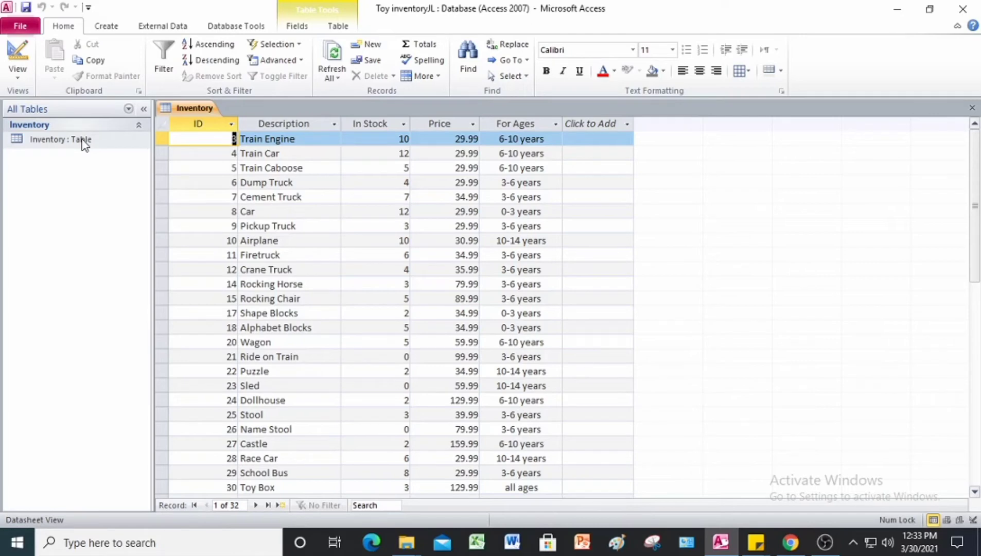
Step: Build a simple form from the Inventory table, showing record 1, Train Engine
left_click(124, 29)
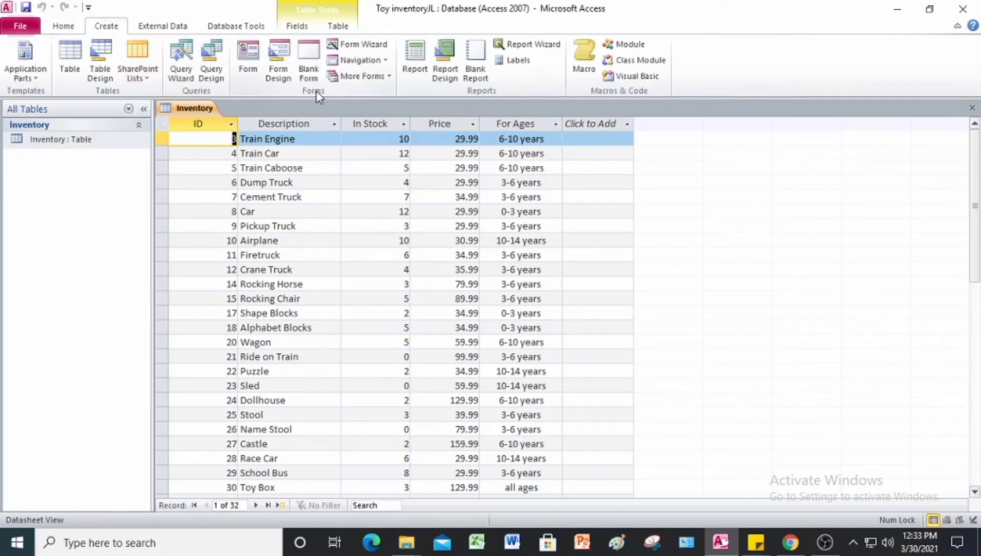
left_click(244, 57)
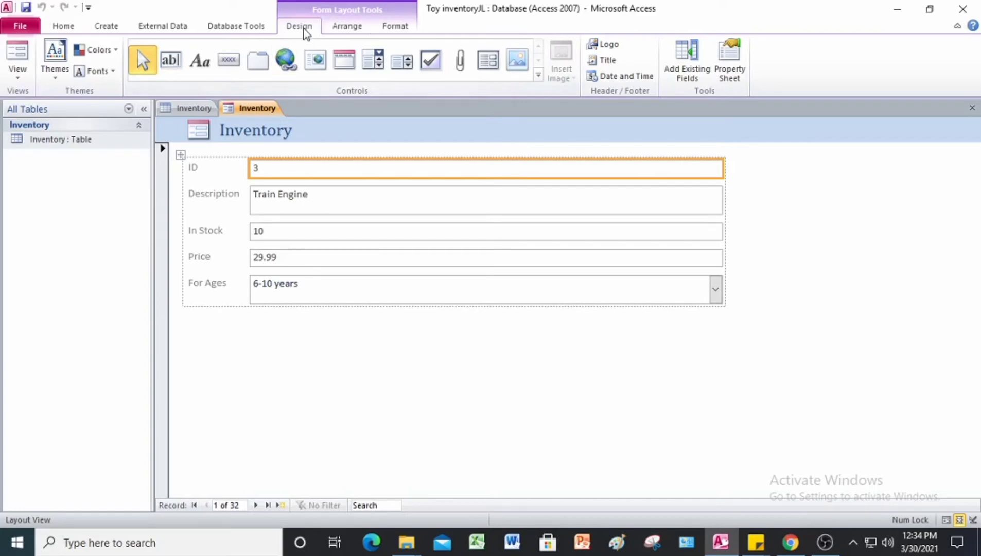
Step: Apply the Trek theme from the themes gallery to the Inventory form
left_click(58, 73)
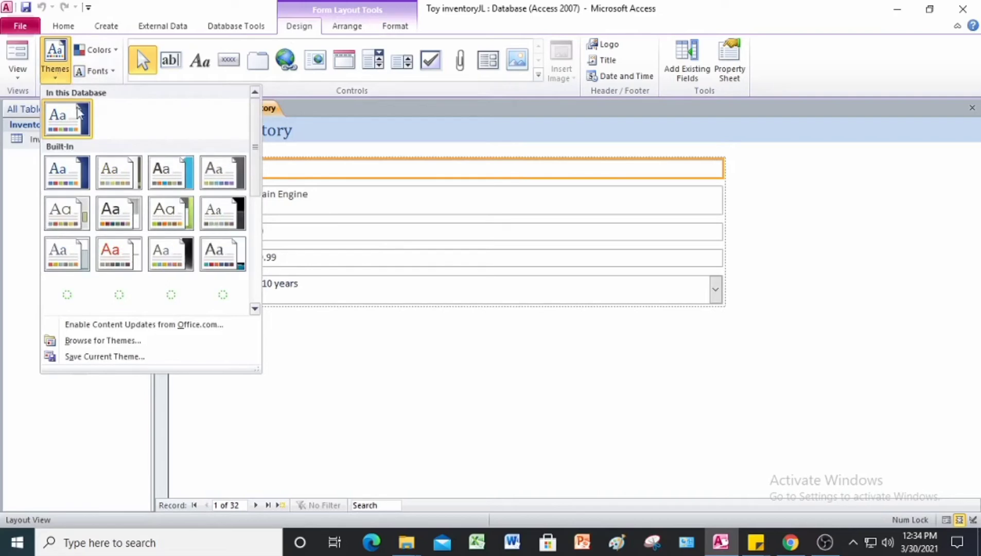
scroll(108, 226, "down", 3)
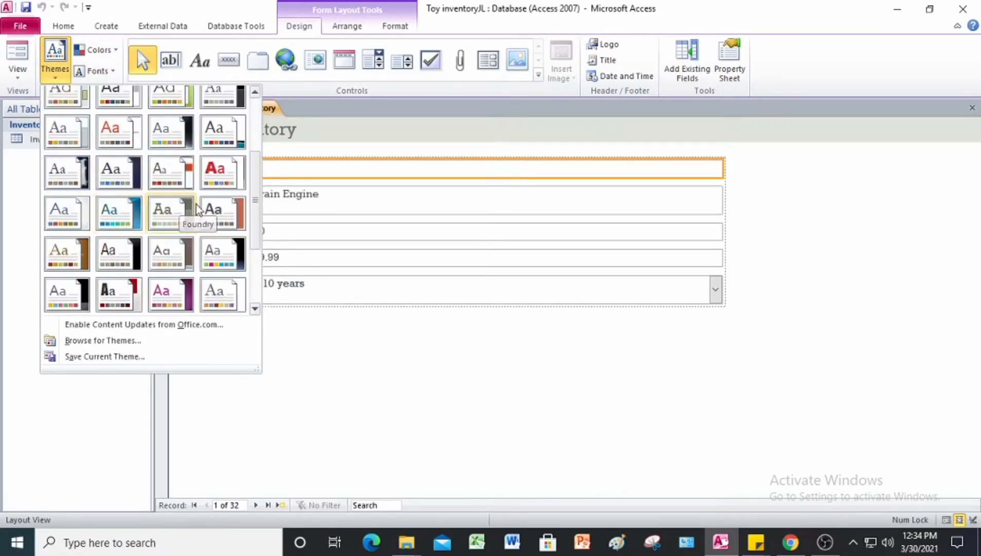
scroll(142, 285, "down", 3)
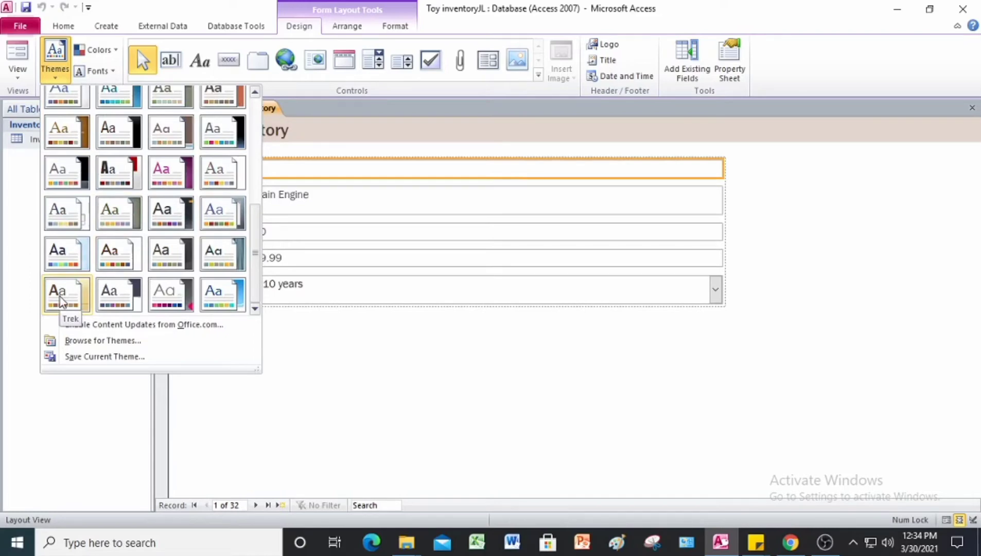
left_click(62, 301)
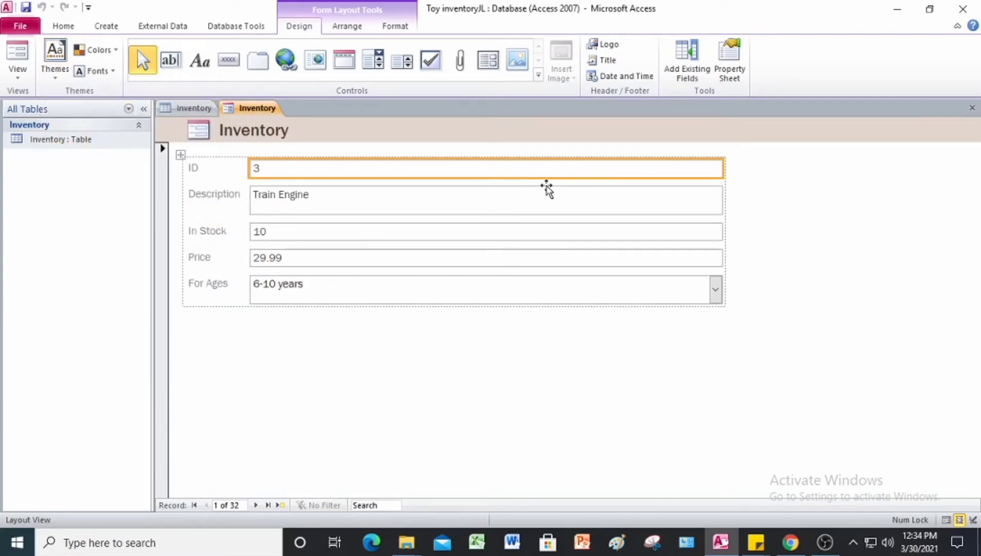
Step: Save the new form with the name Inventory
right_click(257, 110)
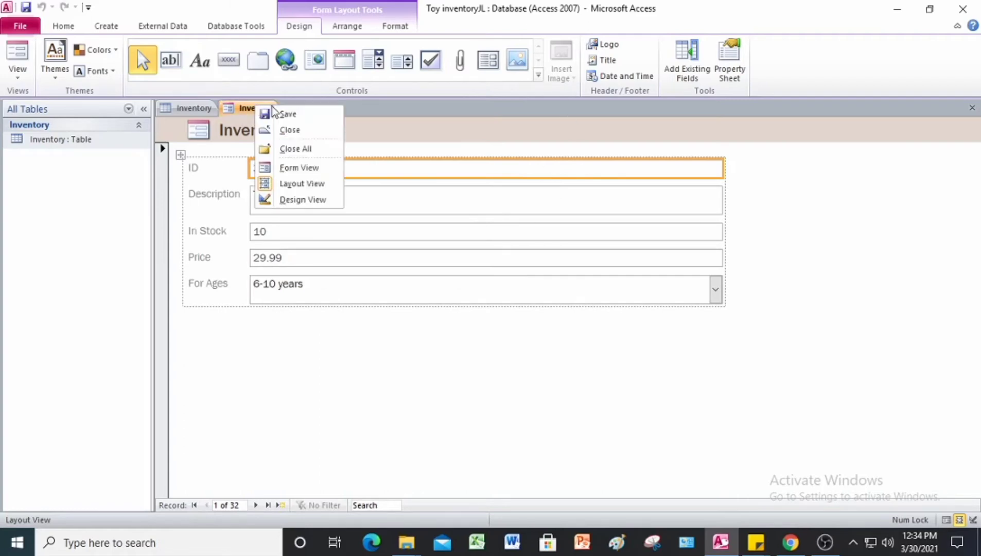
left_click(284, 113)
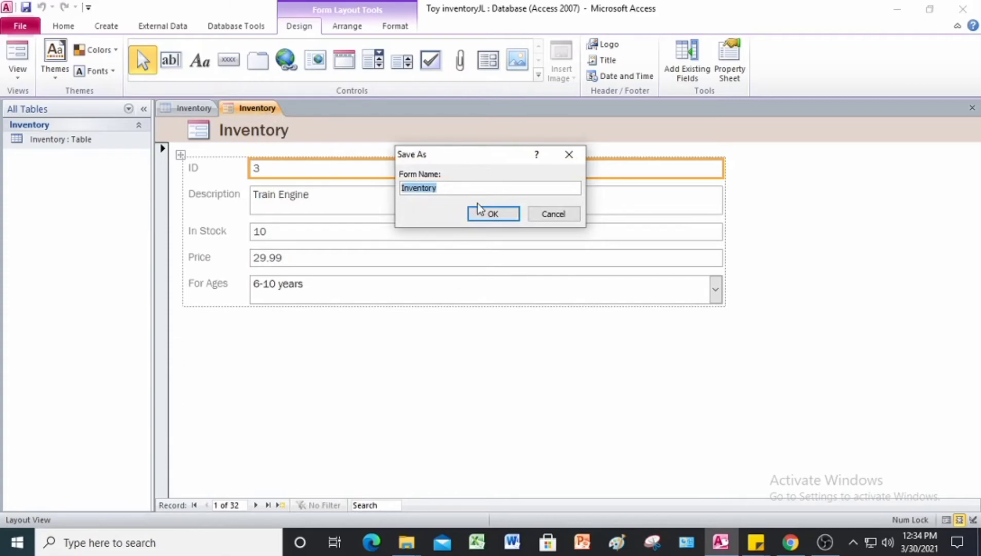
left_click(505, 215)
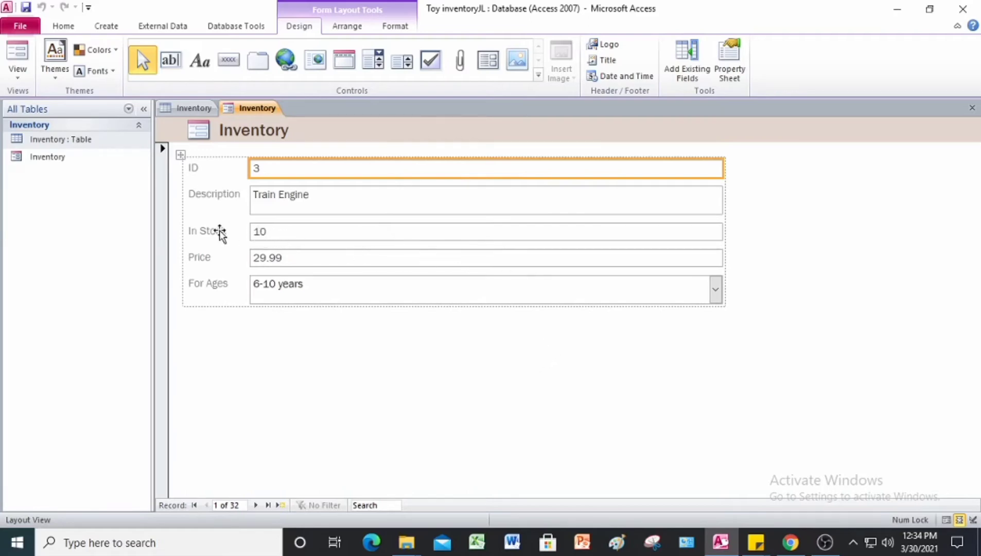
Step: Sort records by In Stock largest to smallest, then Description A to Z, putting Airplane first
right_click(277, 234)
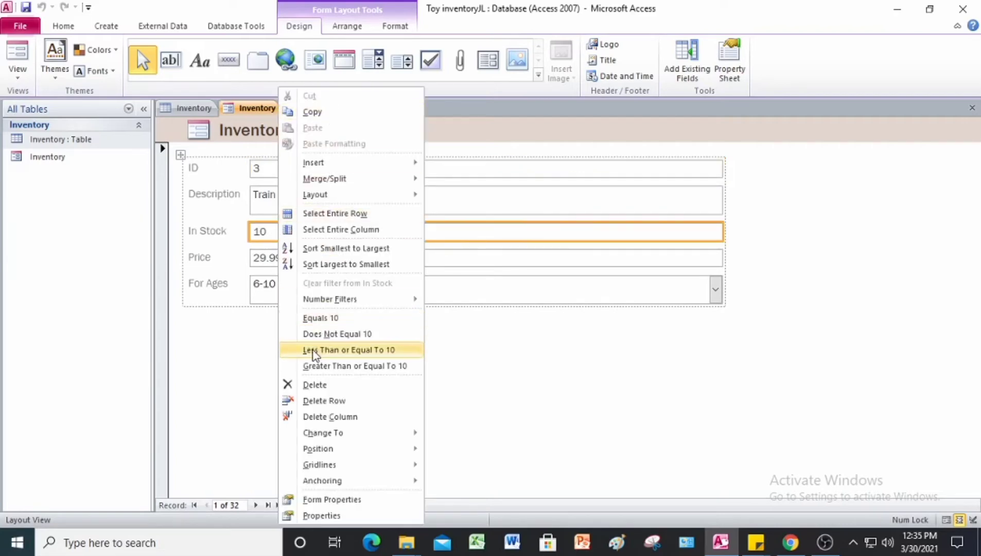
left_click(328, 264)
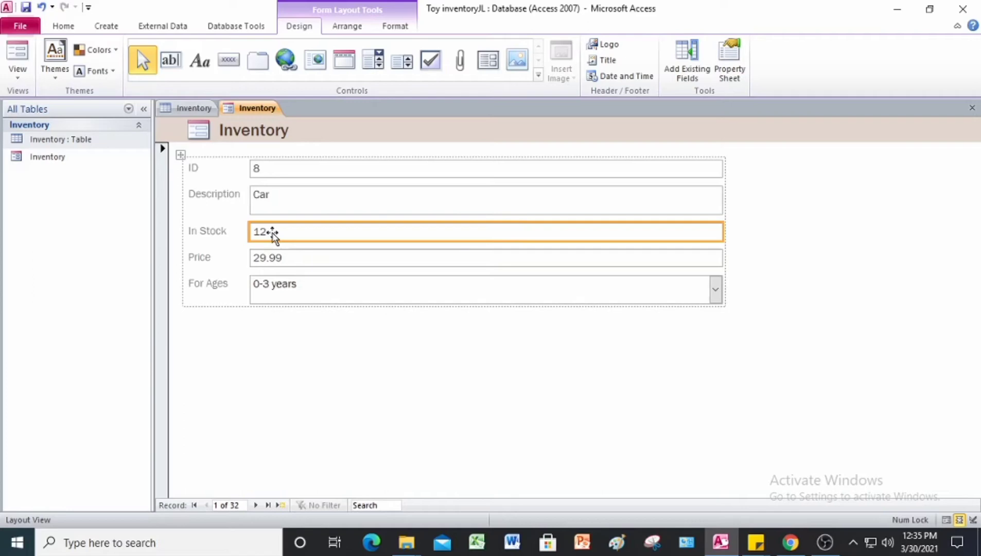
right_click(280, 197)
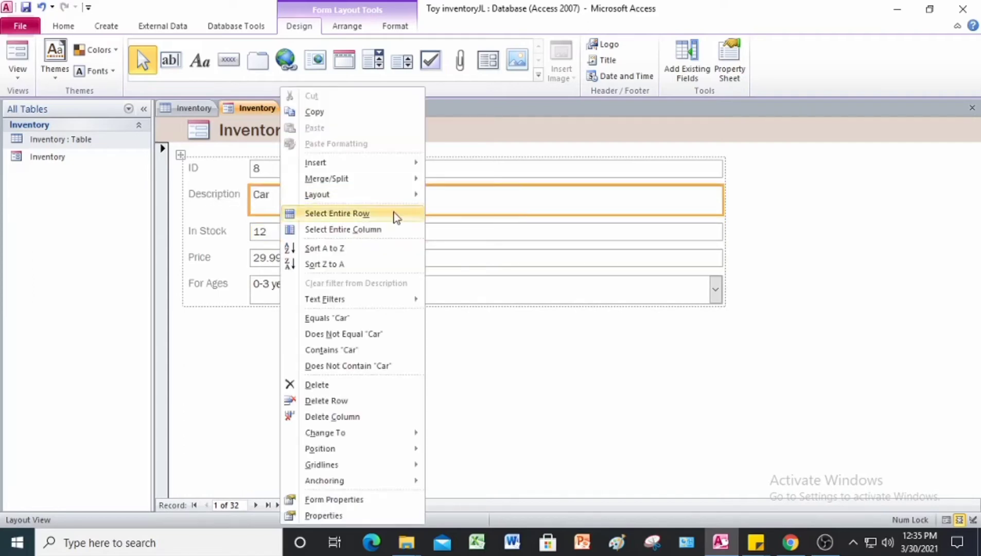
left_click(342, 248)
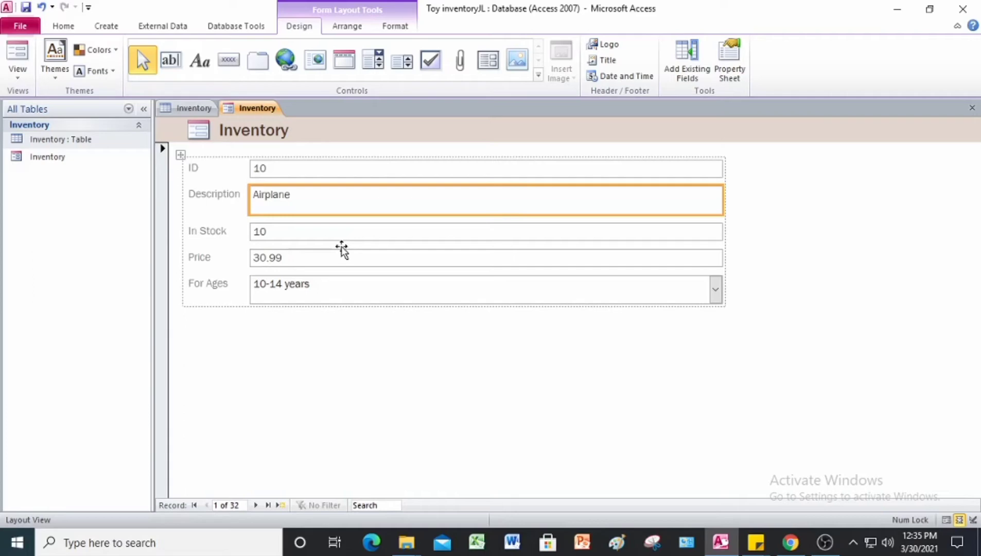
left_click(278, 261)
Step: Apply a Between filter on Price from 50 to 100, leaving 6 records
right_click(278, 263)
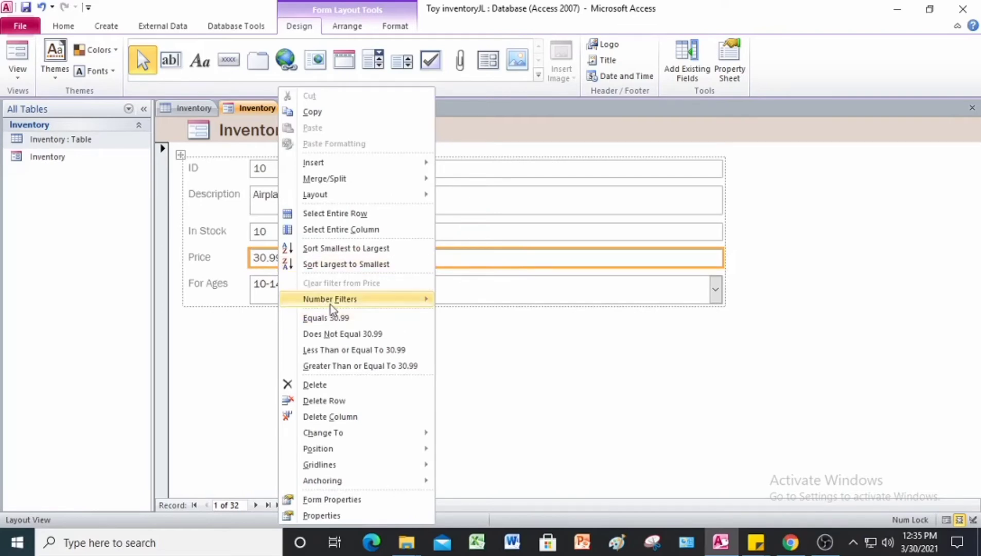
mouse_move(332, 306)
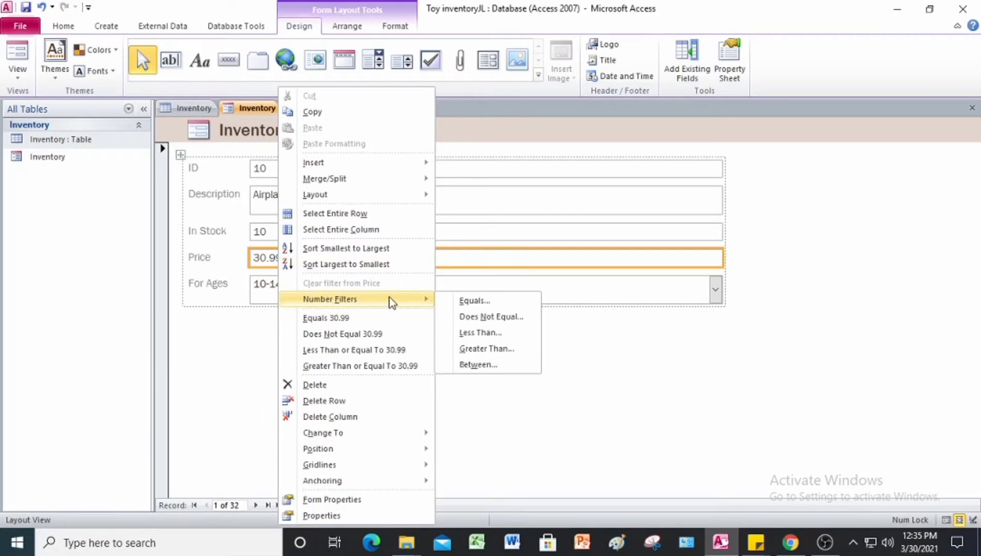
left_click(486, 363)
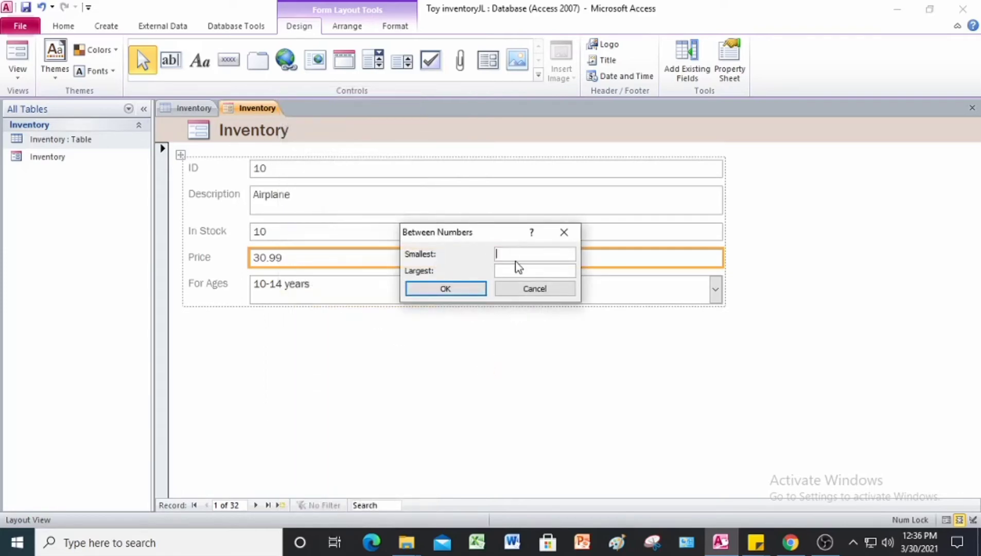
type("50")
left_click(523, 272)
type("100")
left_click(469, 290)
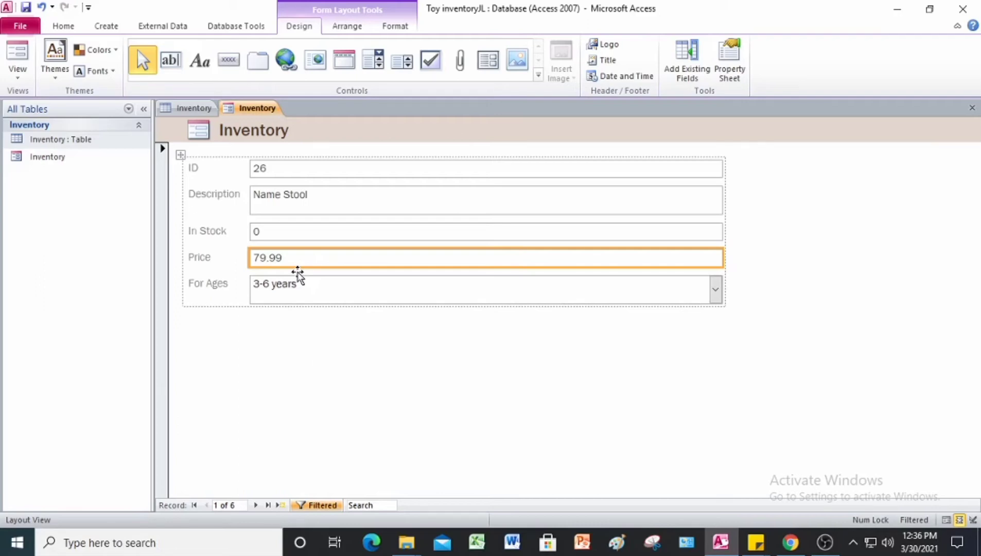
left_click(61, 28)
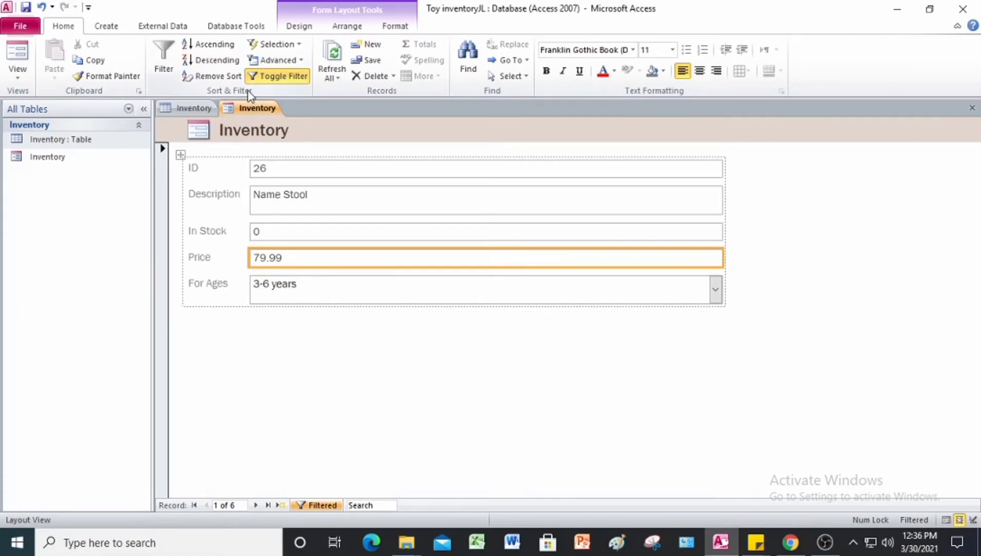
Step: Remove Sort to clear sorting and filtering, returning to Train Engine as record 1 of 32
left_click(214, 82)
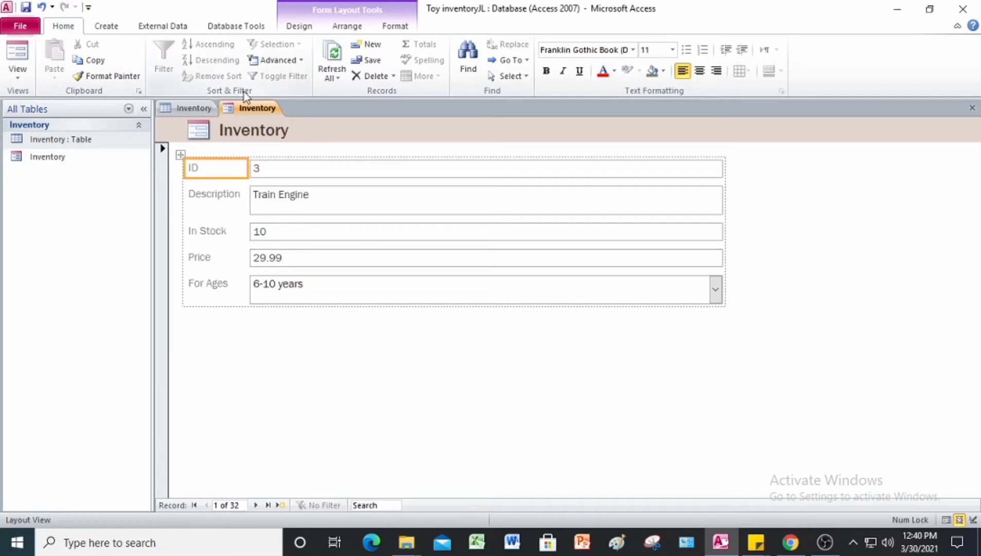
Step: Filter by form on In Stock equal to 2, leaving six records starting with Shape Blocks
left_click(300, 62)
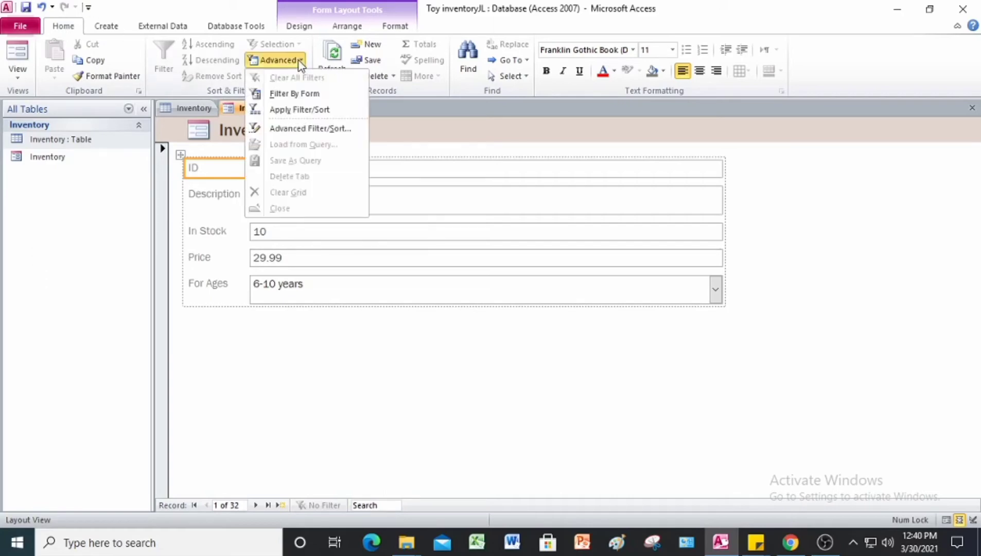
left_click(294, 94)
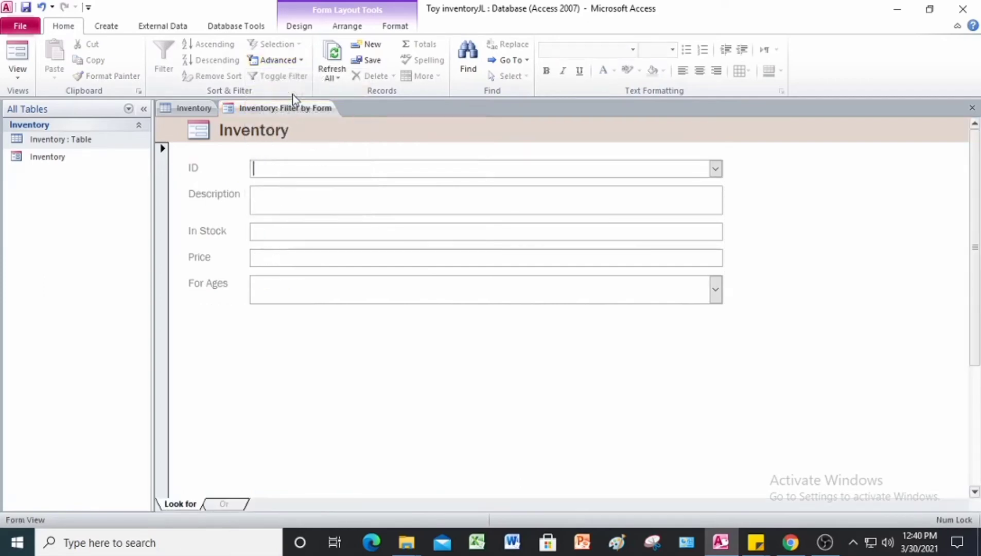
left_click(269, 233)
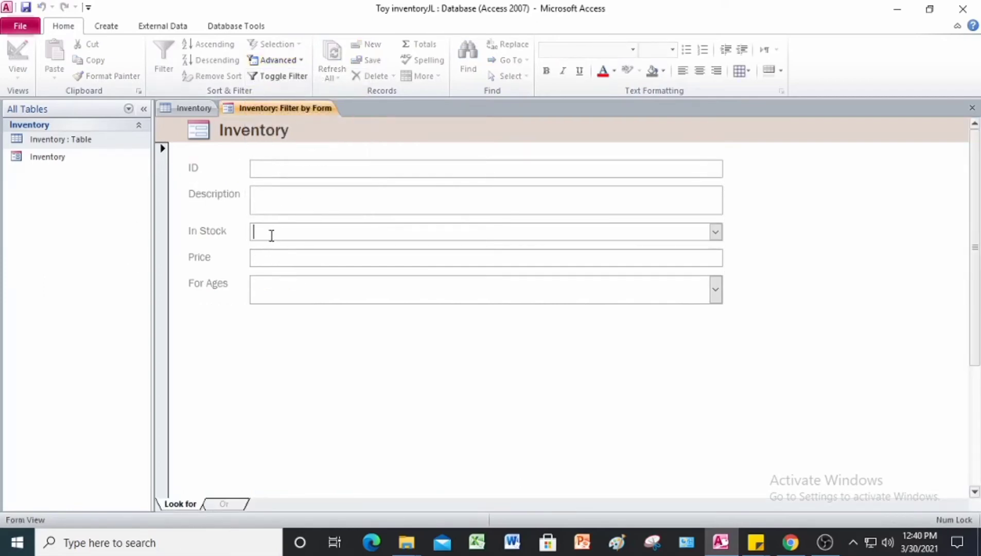
left_click(716, 232)
left_click(317, 281)
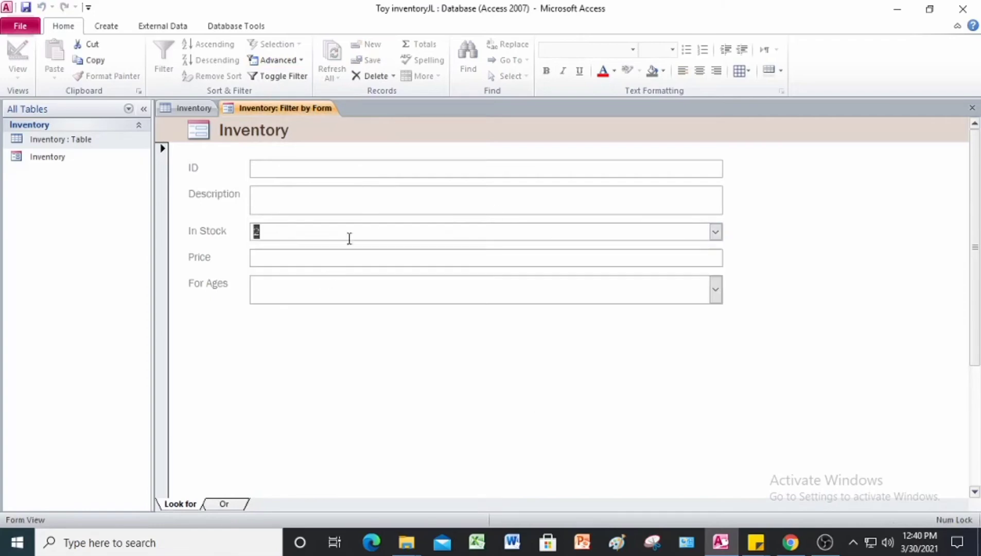
left_click(283, 77)
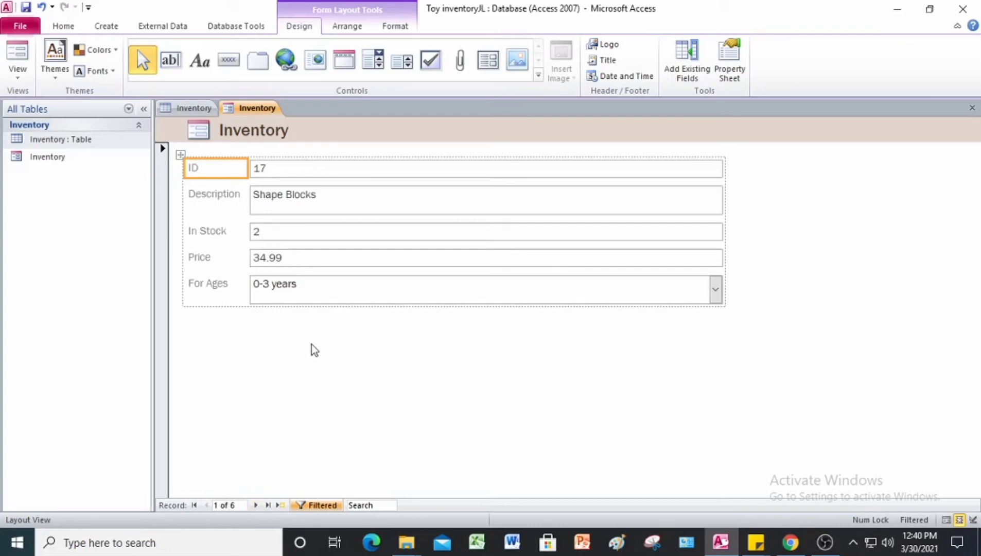
Step: Advance five times to record 6 of 6, Barn (ID 34, priced 34.99)
left_click(257, 505)
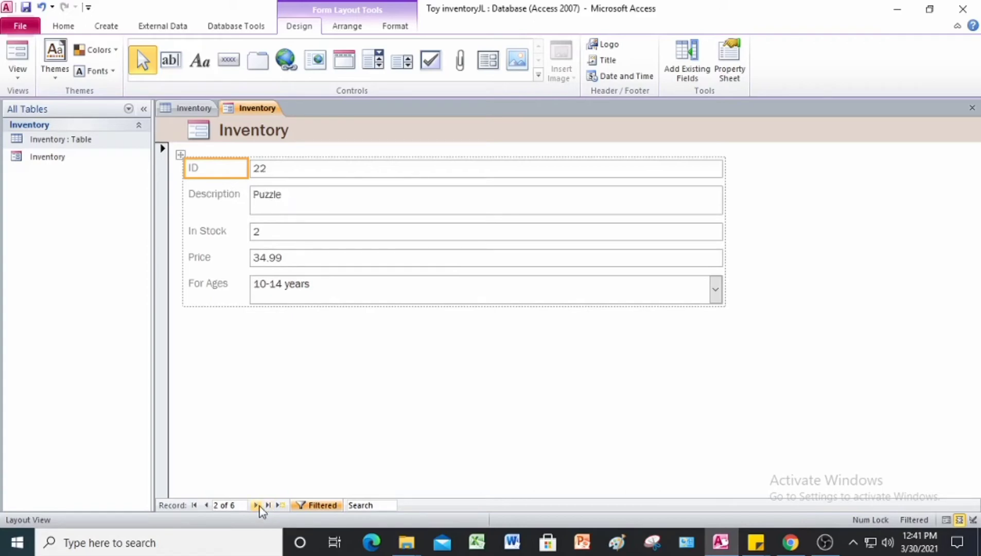
left_click(256, 506)
left_click(256, 506)
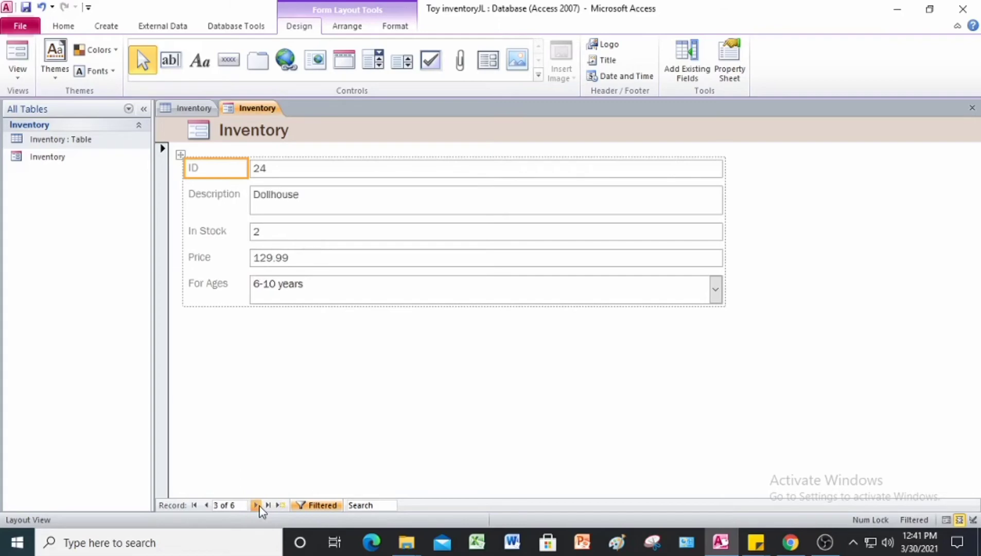
left_click(256, 506)
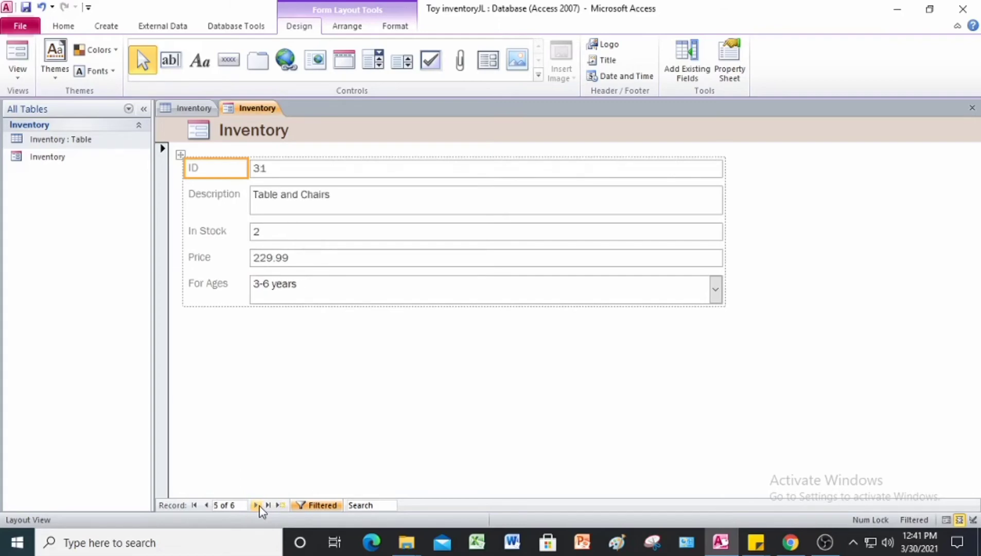
left_click(256, 506)
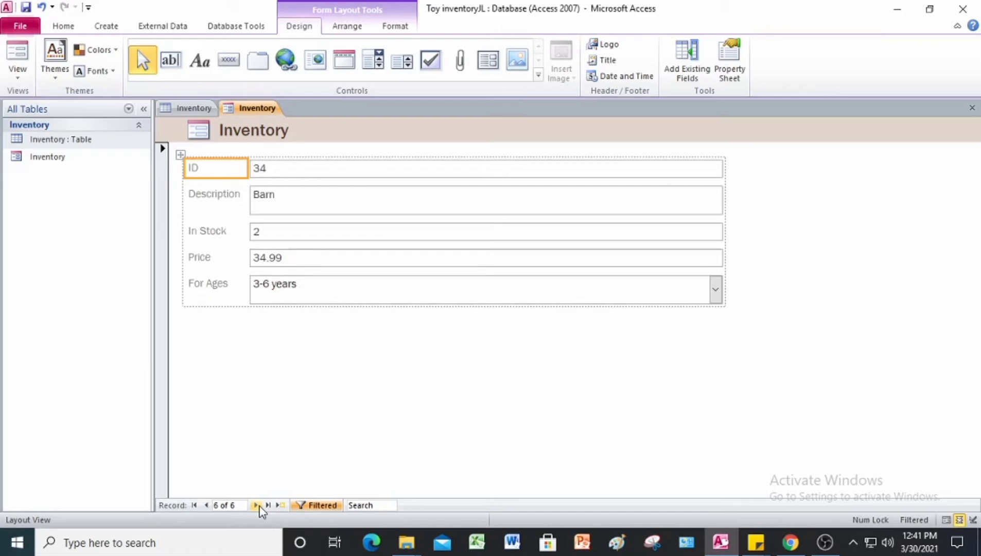
Step: Close the Inventory form and Access, saving the table layout changes
right_click(267, 110)
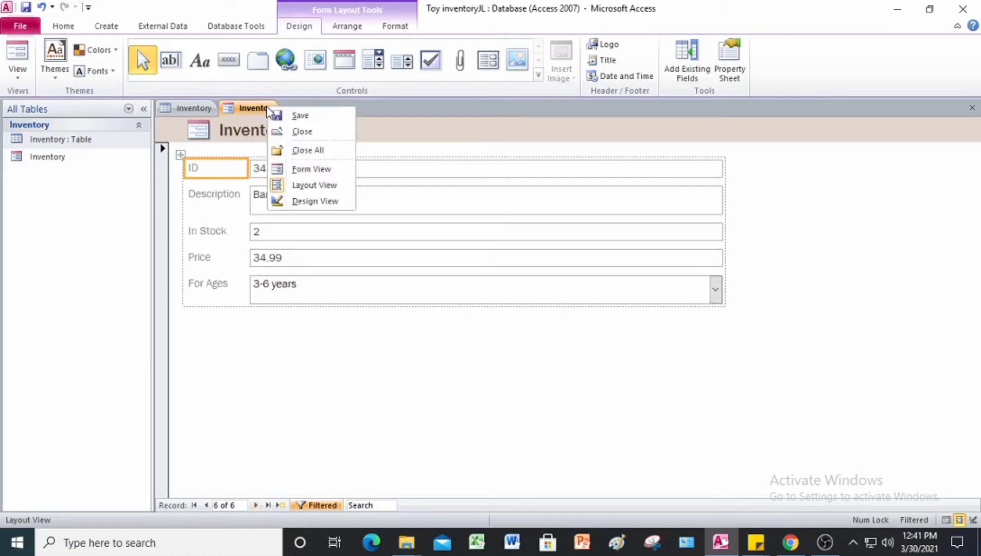
left_click(299, 132)
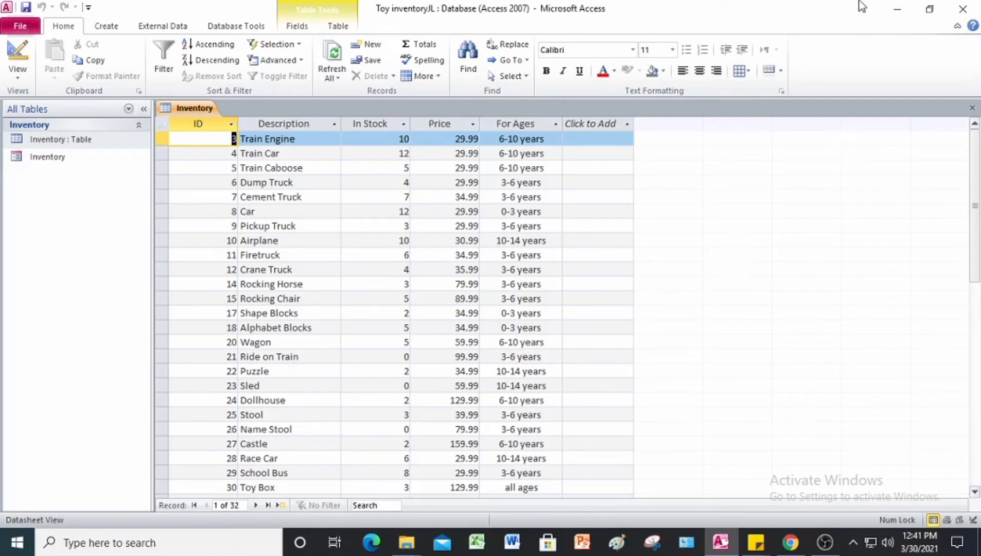
left_click(963, 8)
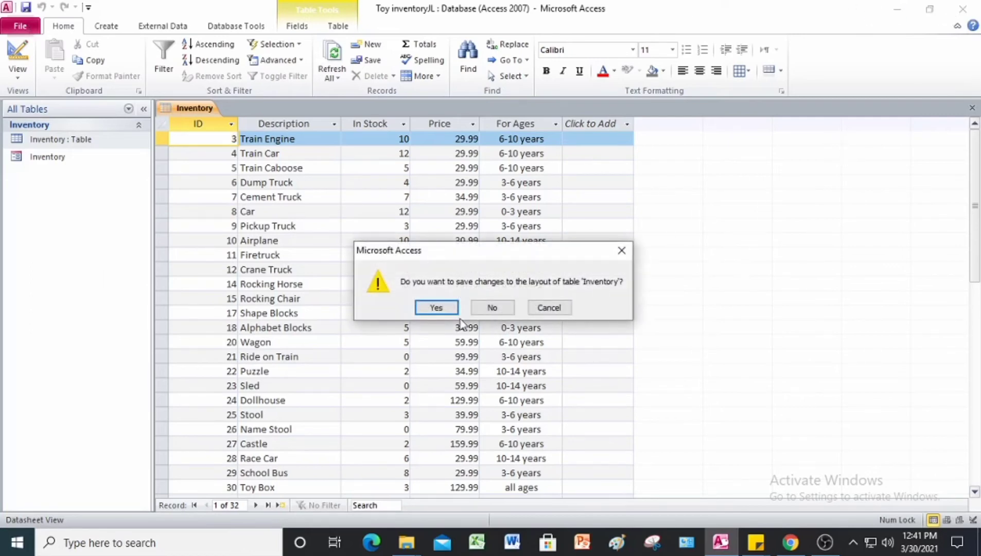
left_click(437, 312)
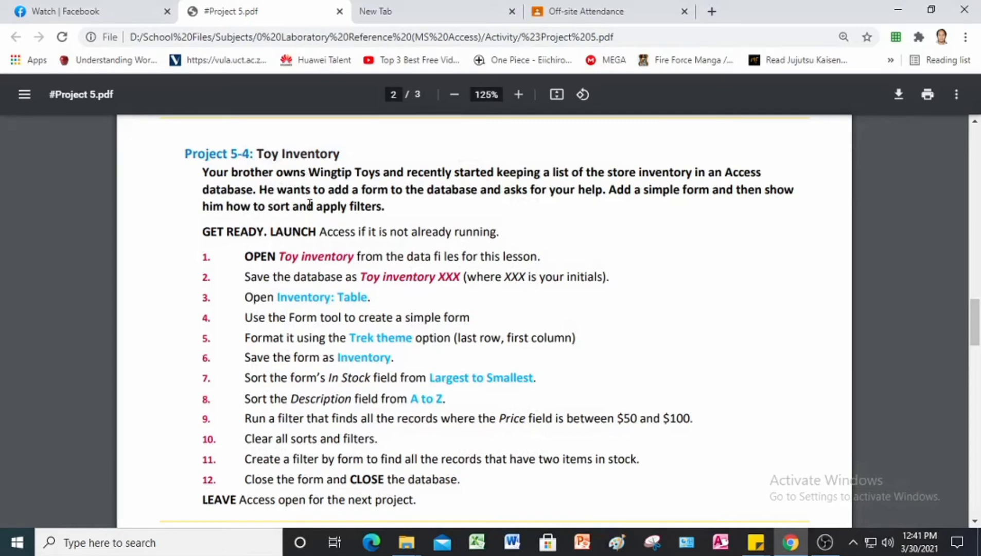
Step: Scroll the PDF down toward the Project 5-5: Red Wines instructions
scroll(309, 204, "down", 7)
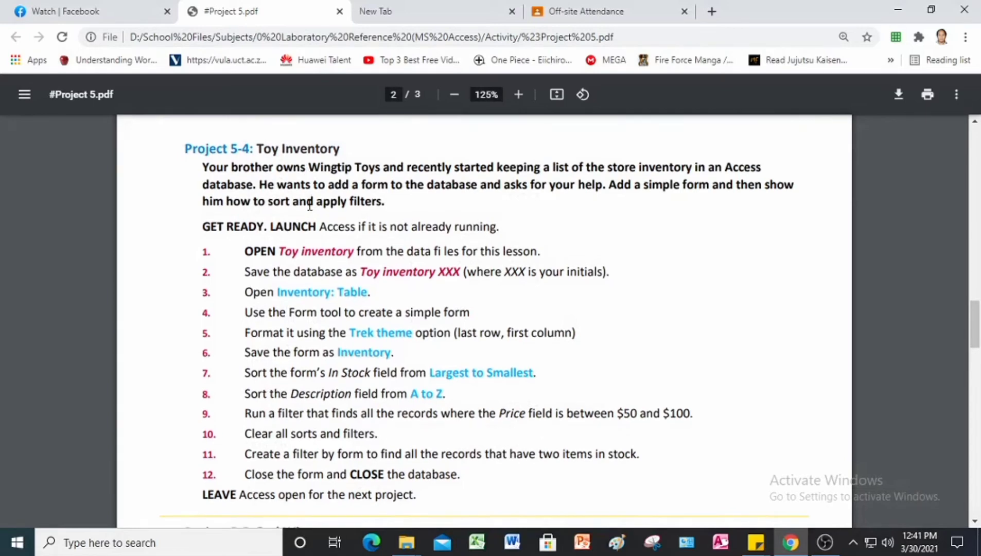
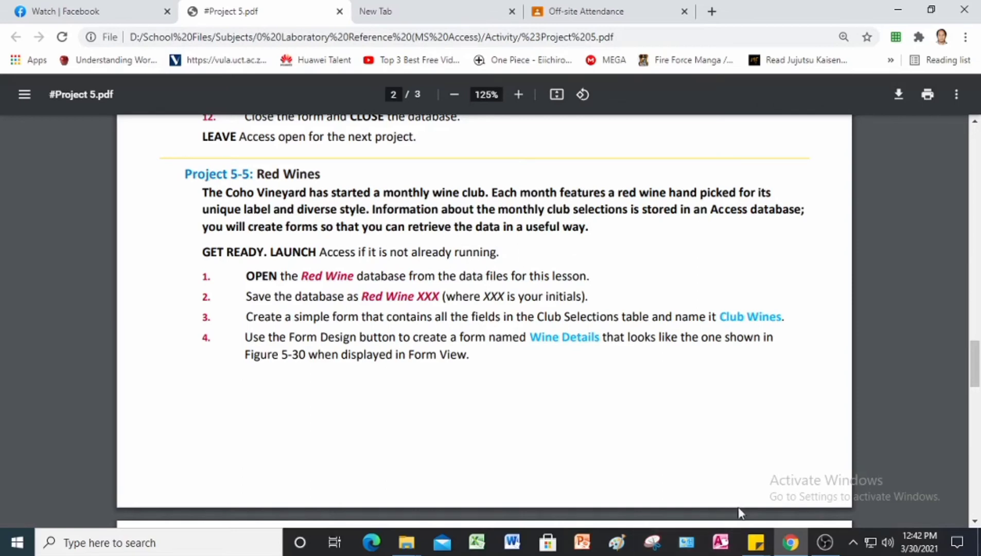
Step: Switch from the Project 5-5 Red Wines PDF to Microsoft Access
left_click(717, 548)
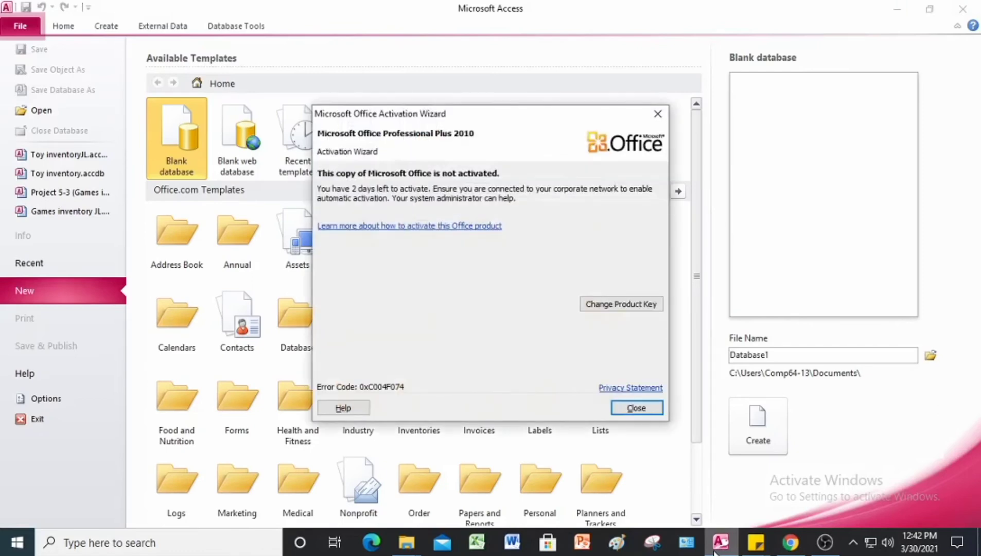
Step: Dismiss the activation notice and open Red Wine from Project 5 Data Files with content enabled
left_click(659, 114)
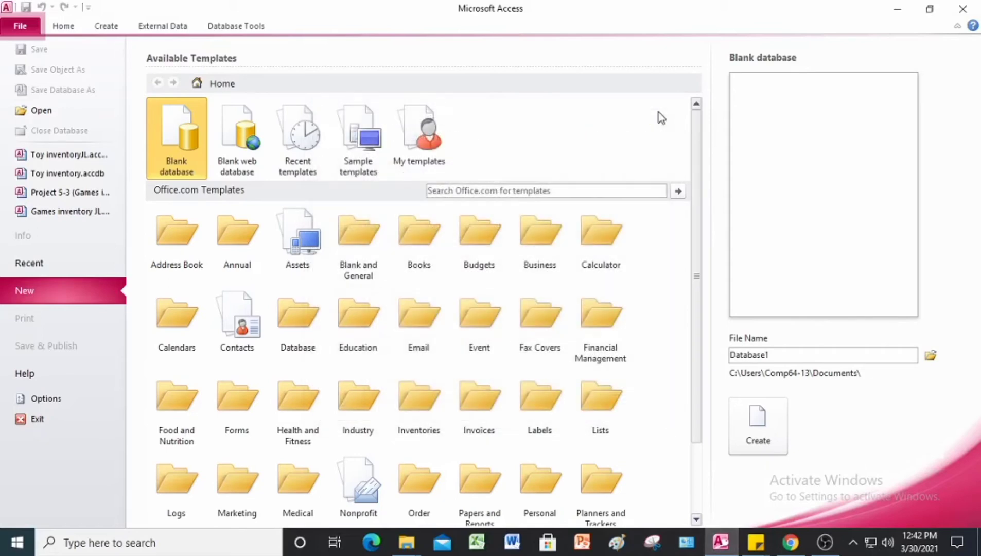
left_click(44, 114)
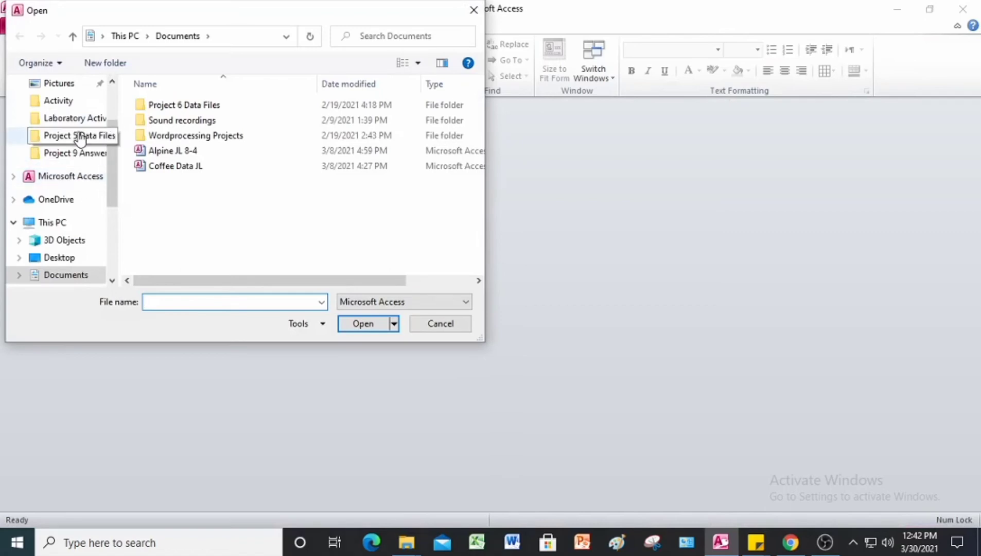
left_click(80, 137)
left_click(183, 197)
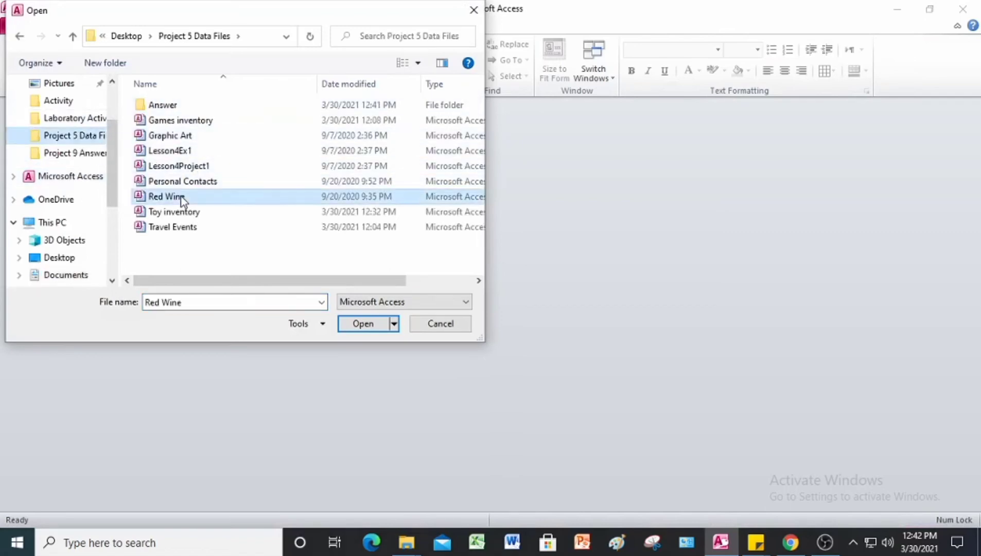
left_click(363, 323)
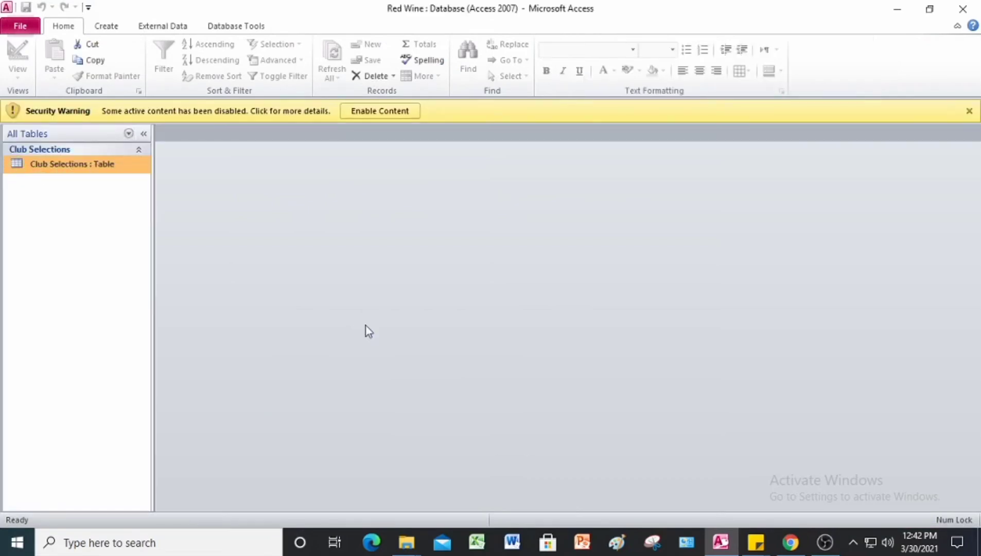
left_click(372, 112)
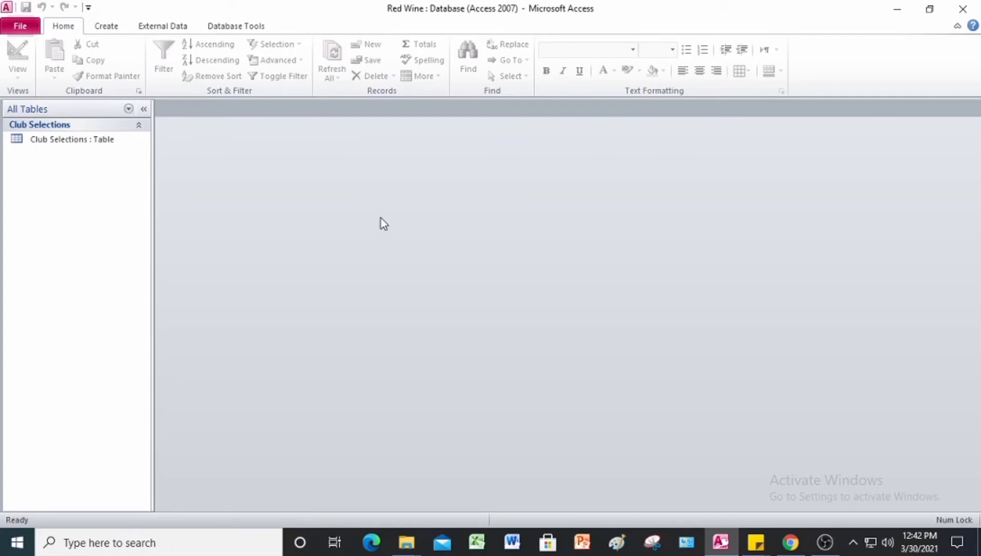
left_click(31, 25)
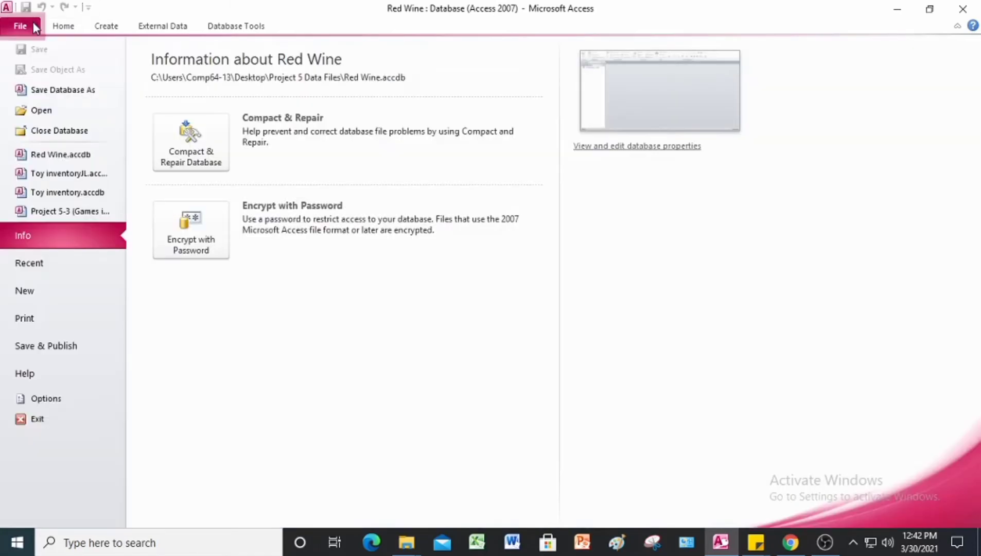
Step: Save the database as Red Wine JL in the Answer folder and enable its content
left_click(61, 91)
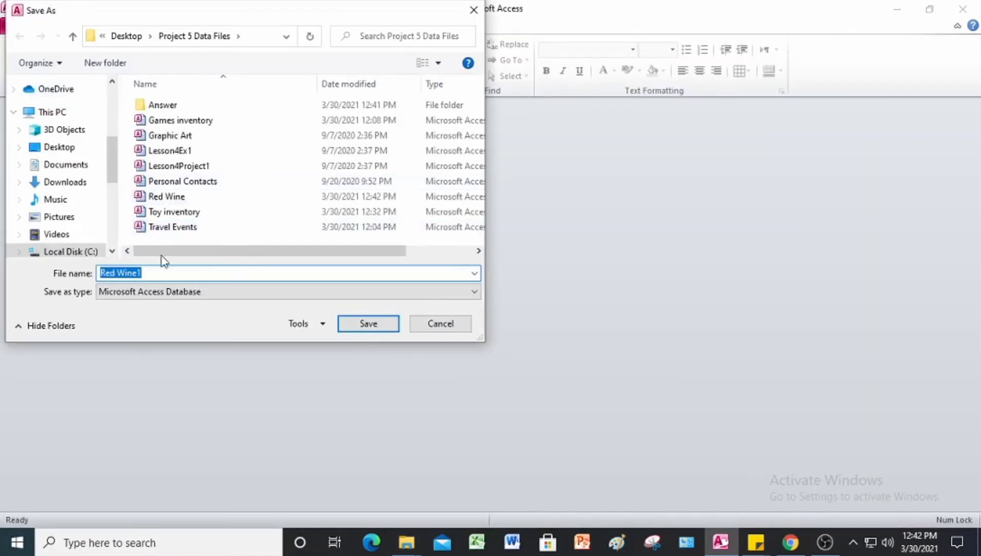
left_click(165, 274)
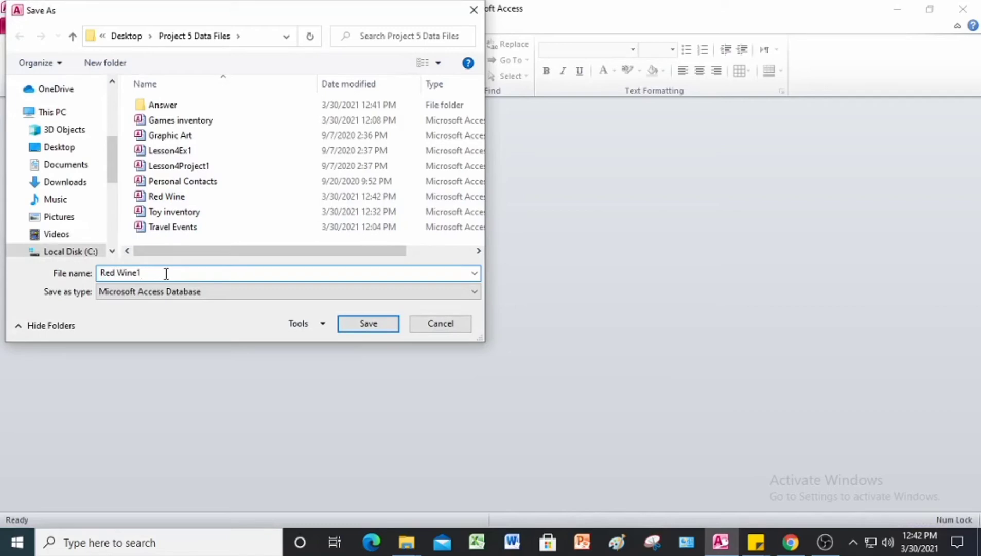
key("BackSpace")
type("JL")
double_click(154, 105)
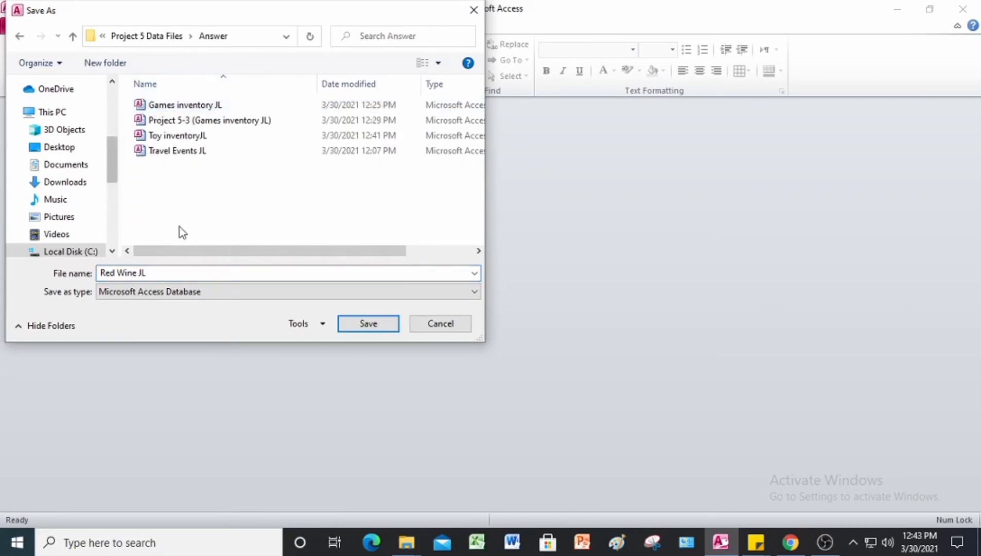
left_click(370, 324)
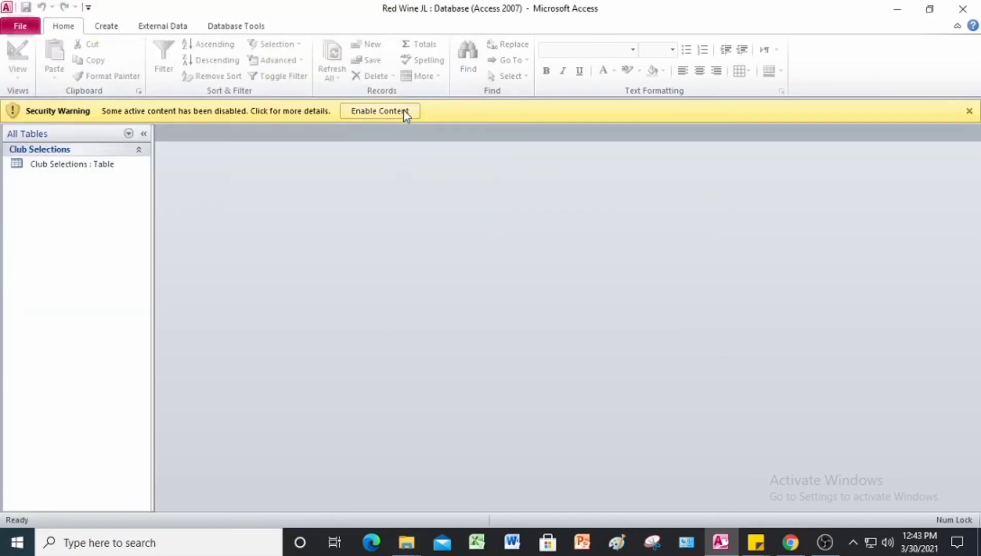
left_click(403, 110)
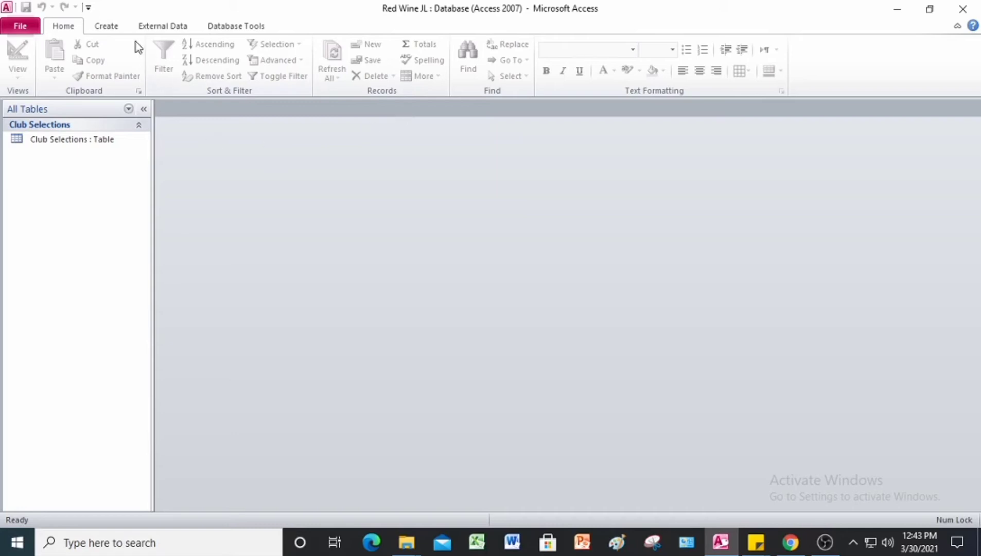
Step: Create a simple form from the Club Selections table
left_click(106, 25)
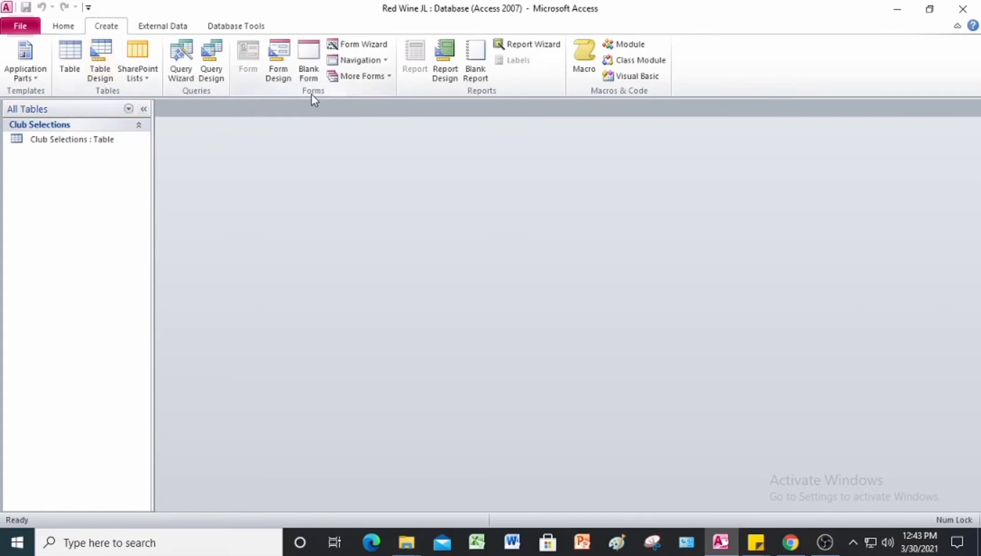
left_click(94, 144)
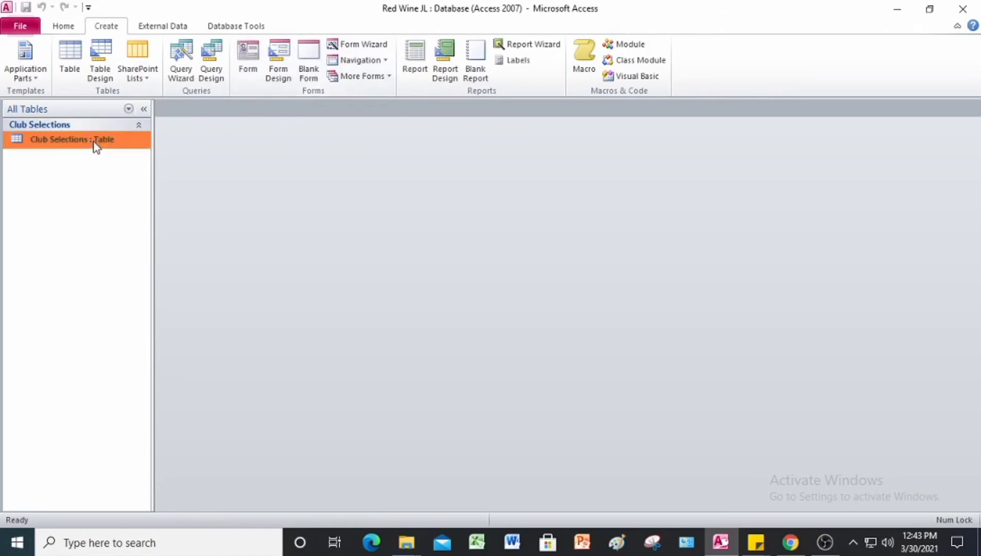
left_click(248, 72)
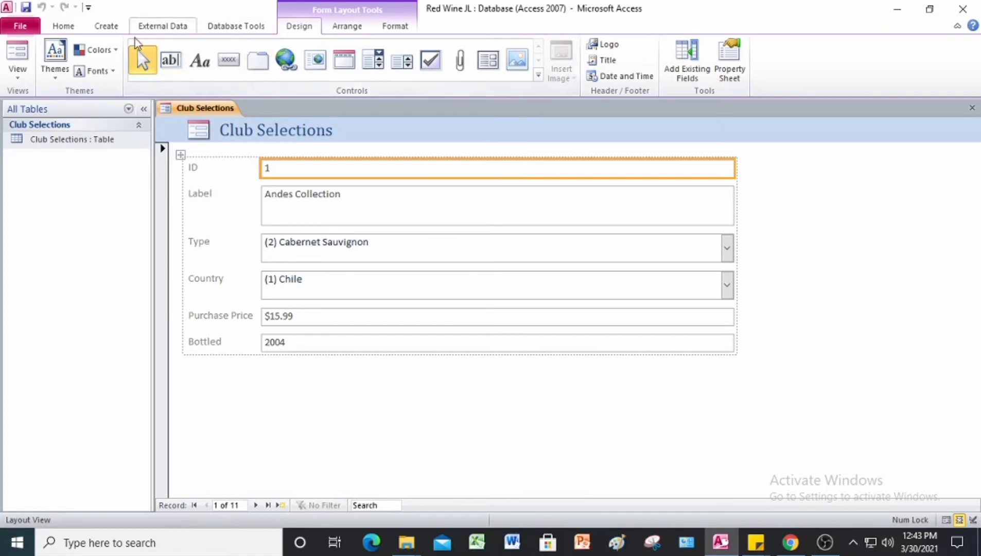
Step: Save the new form under the name Club Wines
right_click(211, 111)
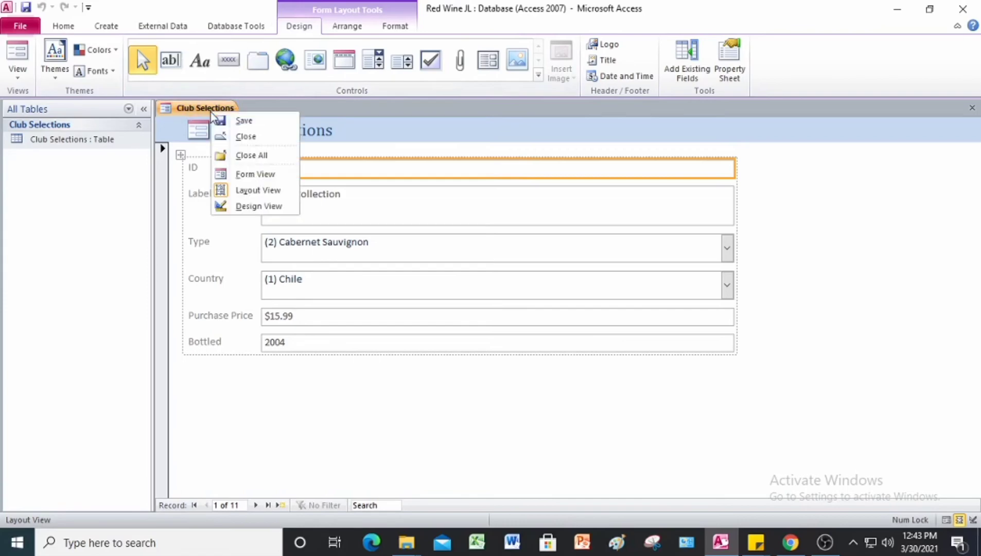
left_click(237, 120)
left_click(496, 192)
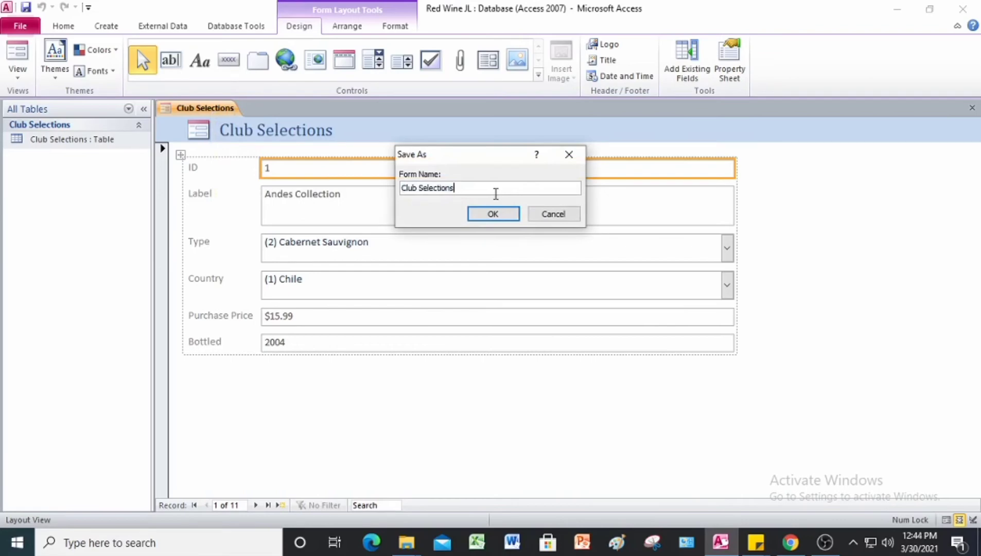
key("BackSpace")
key("BackSpace")
key("BackSpace")
key("BackSpace")
key("BackSpace")
key("BackSpace")
key("BackSpace")
key("BackSpace")
key("BackSpace")
key("BackSpace")
type("Wines")
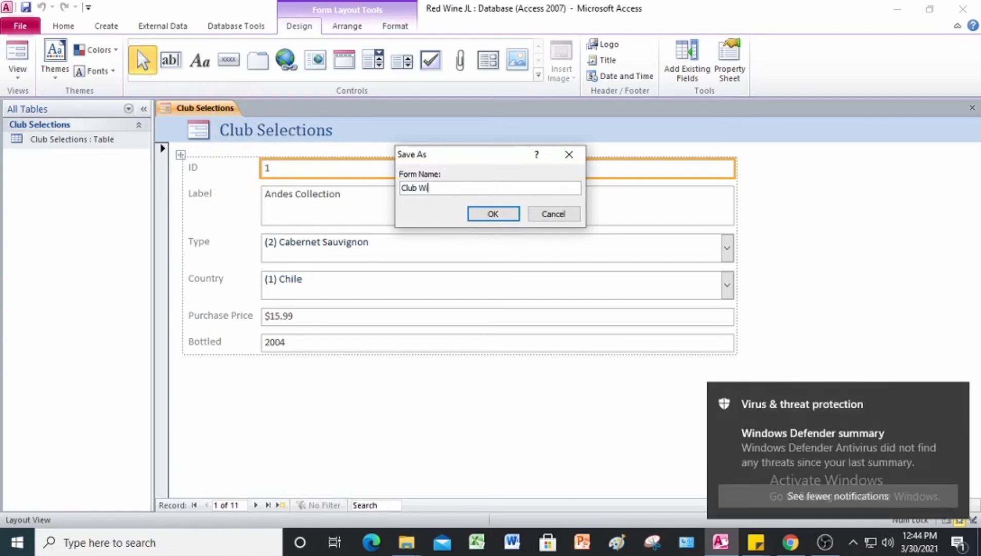
left_click(506, 213)
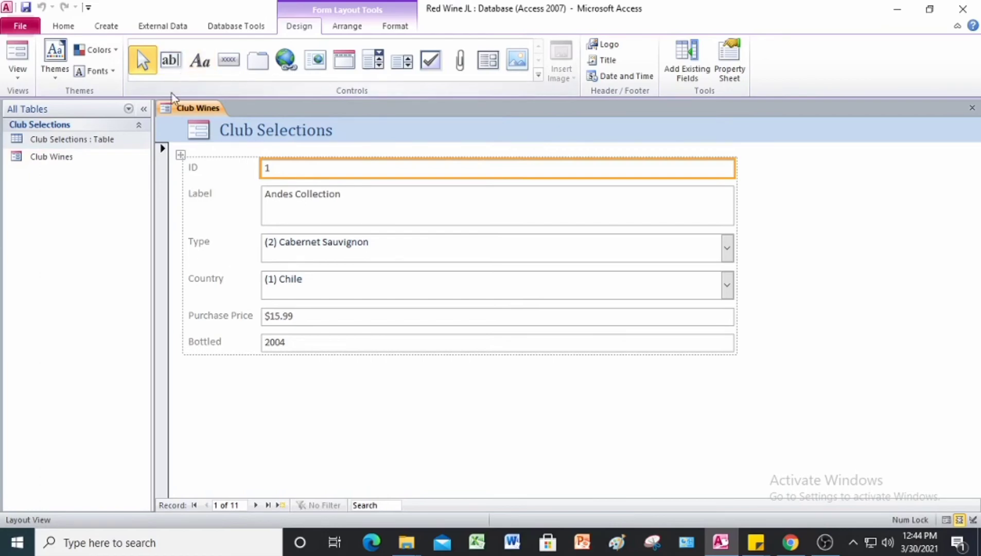
left_click(100, 139)
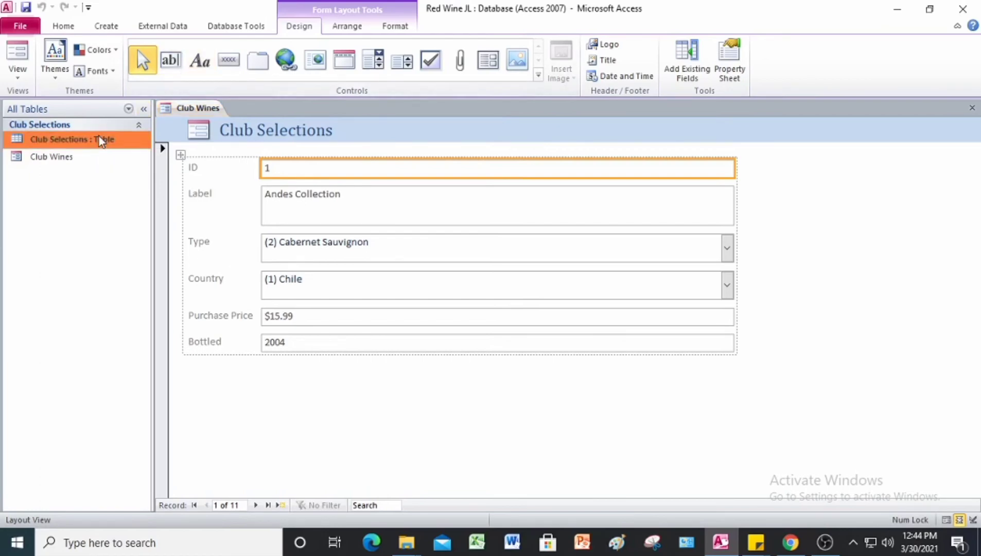
Step: Start a blank Form1 in Design view, then return to the Project 5 PDF
left_click(105, 26)
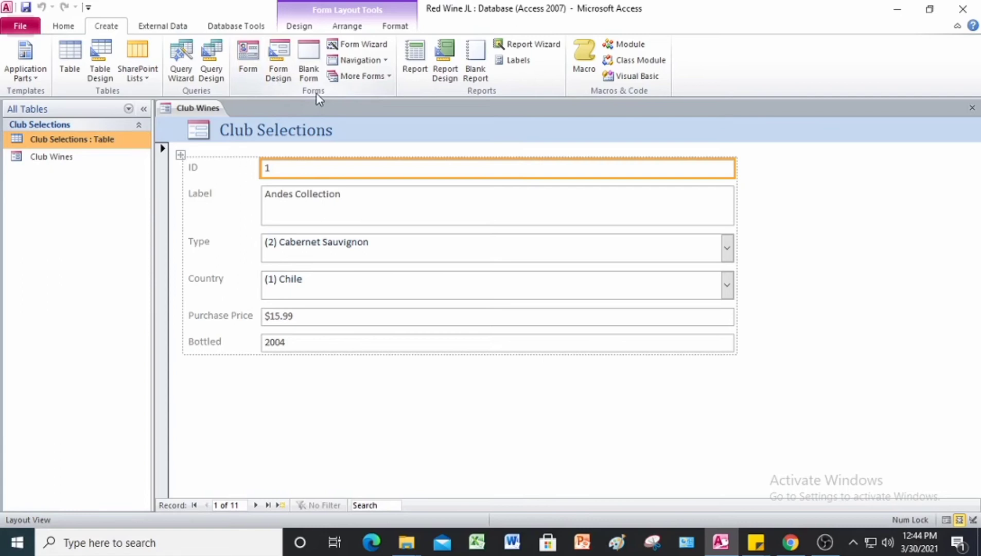
left_click(278, 61)
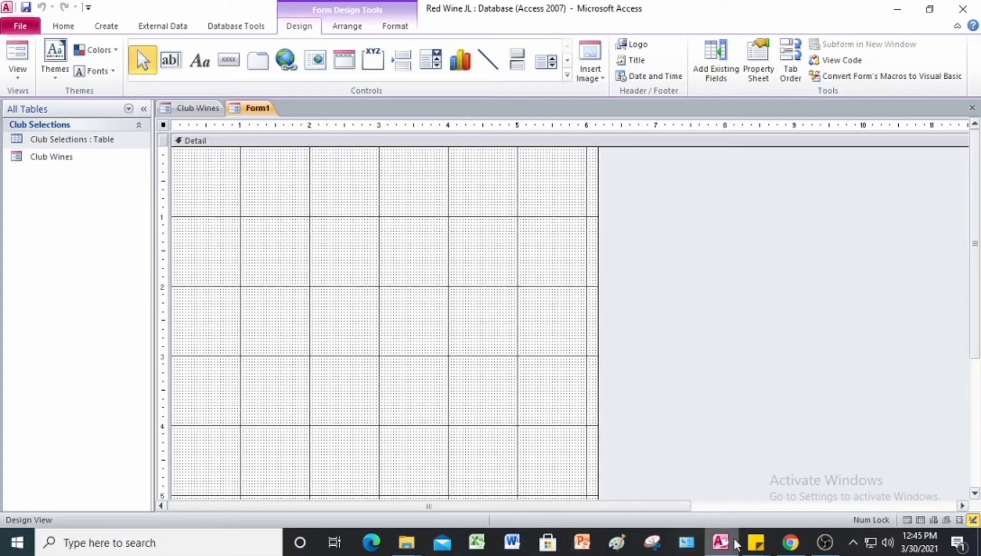
left_click(721, 542)
scroll(515, 322, "down", 10)
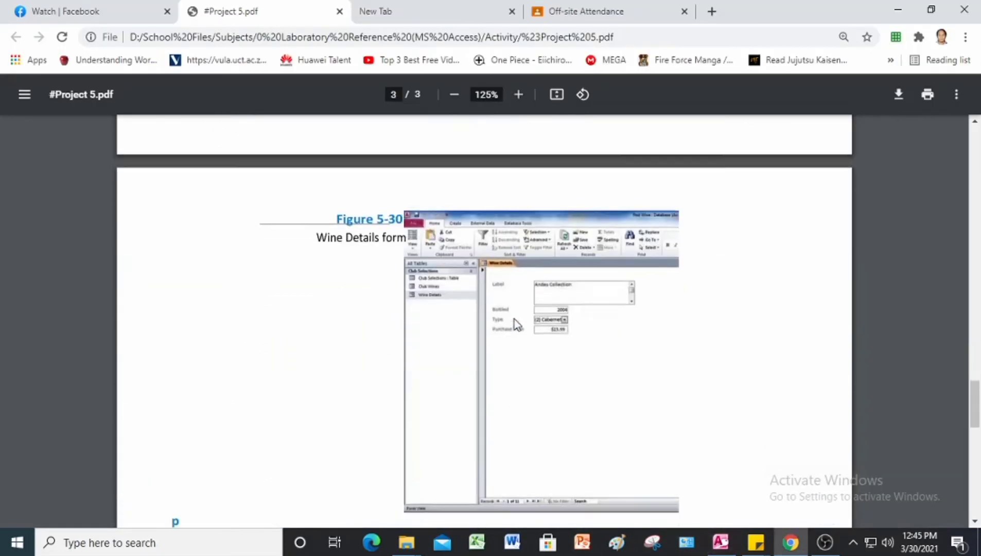
Step: Review the Wine Details form in Figure 5-30, then return to the blank Access form
scroll(518, 295, "up", 1)
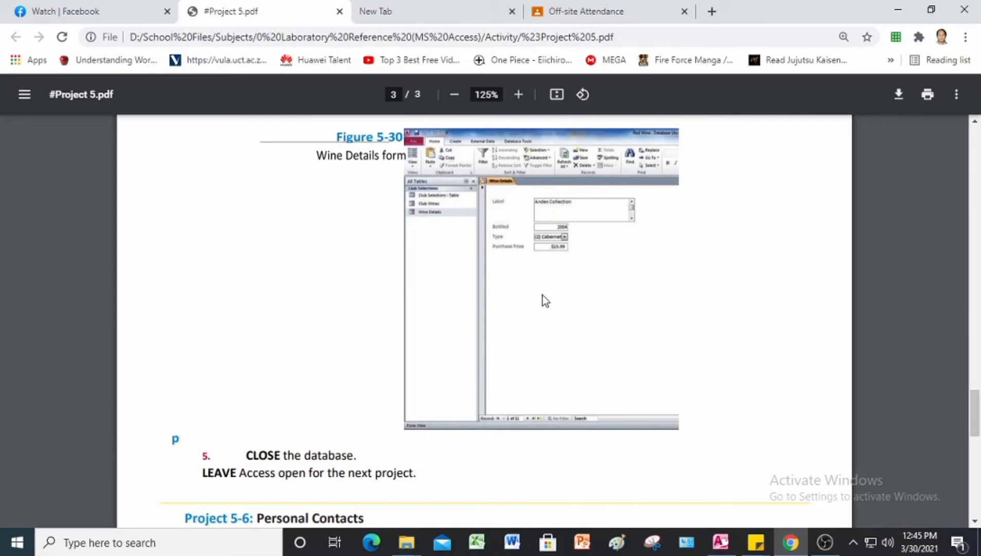
left_click(721, 546)
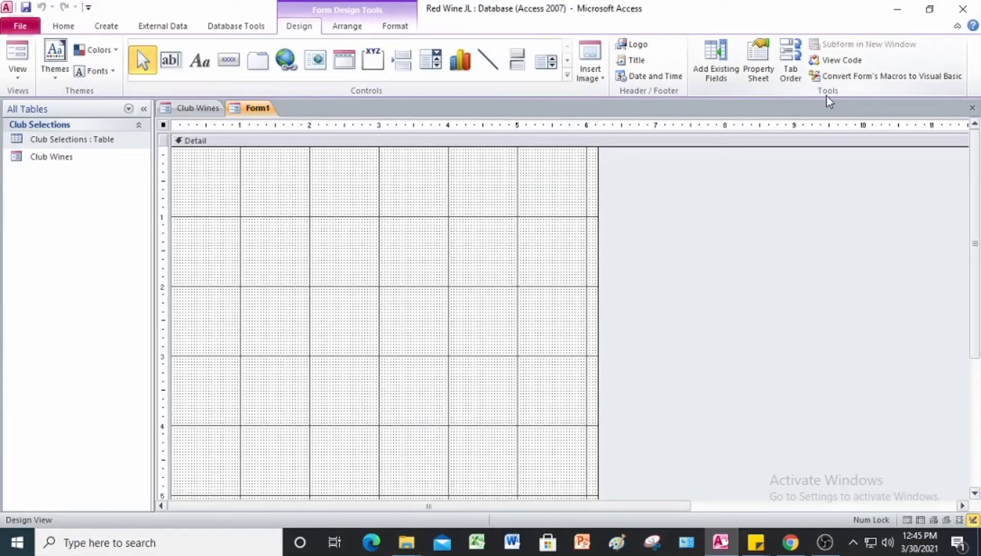
Step: Add Label, Bottled, Type and Purchase Price from Club Selections to Form1, then close the field list
left_click(714, 72)
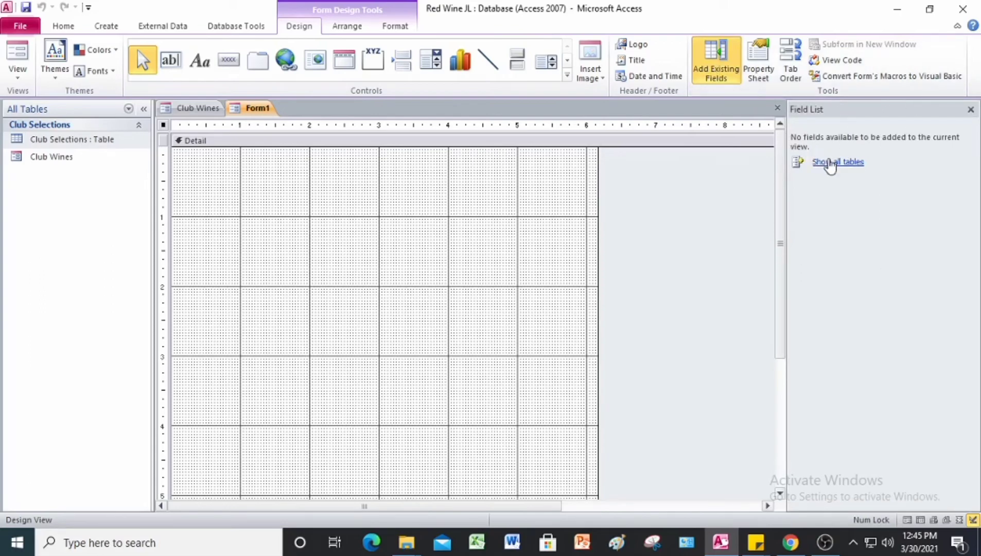
left_click(835, 163)
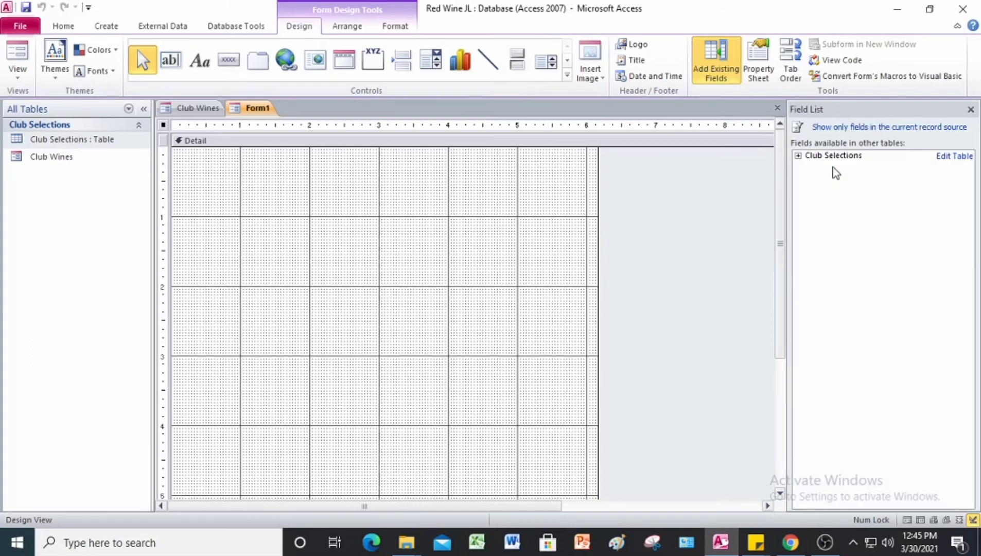
left_click(799, 156)
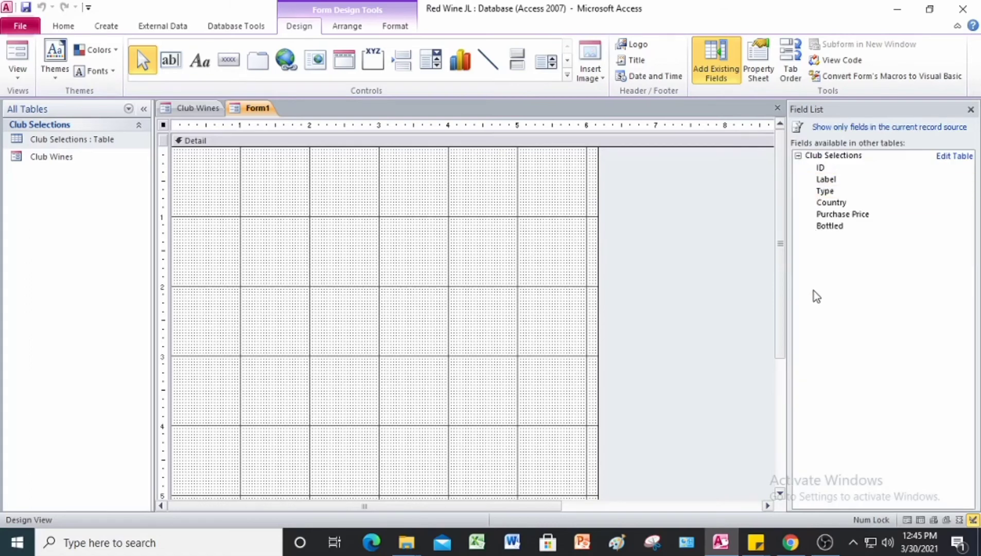
double_click(831, 185)
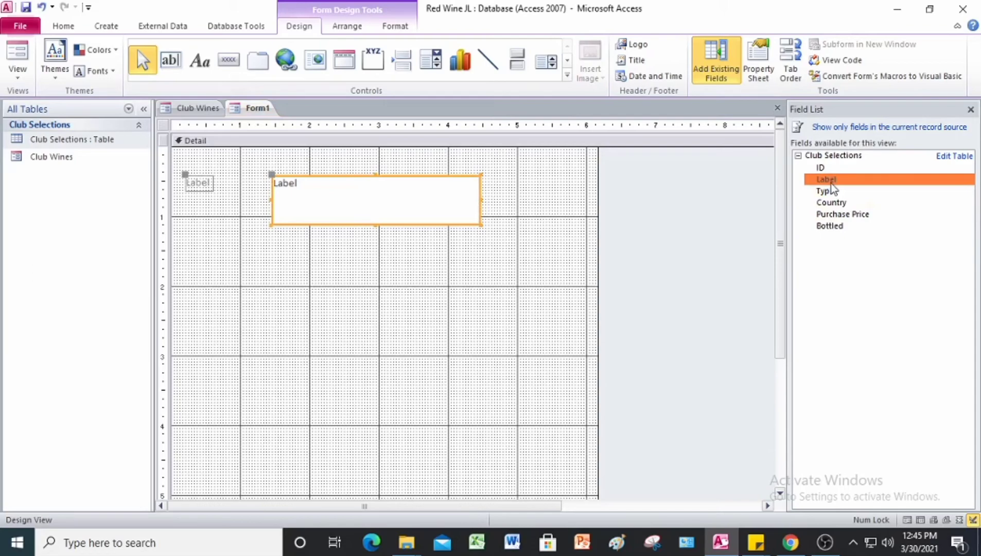
left_click(841, 228)
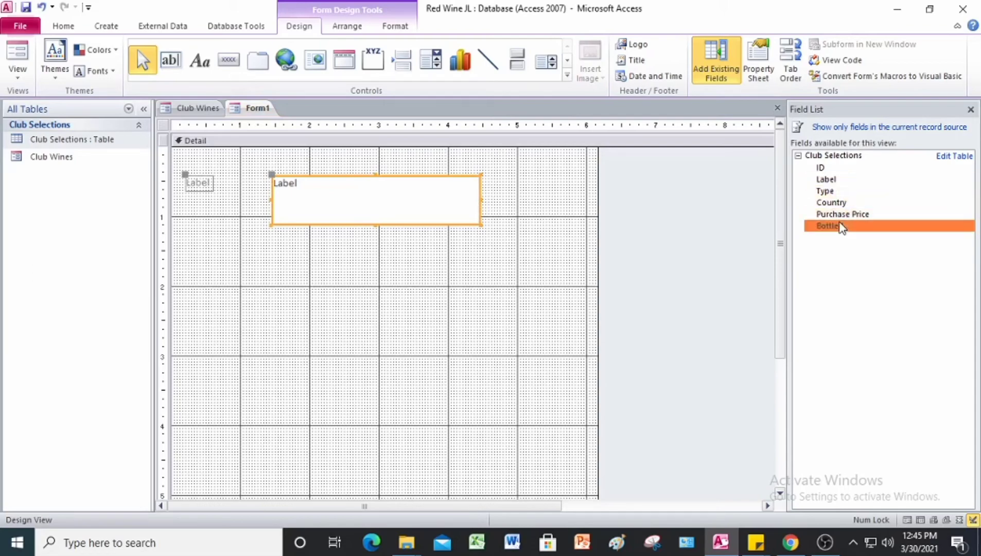
double_click(841, 227)
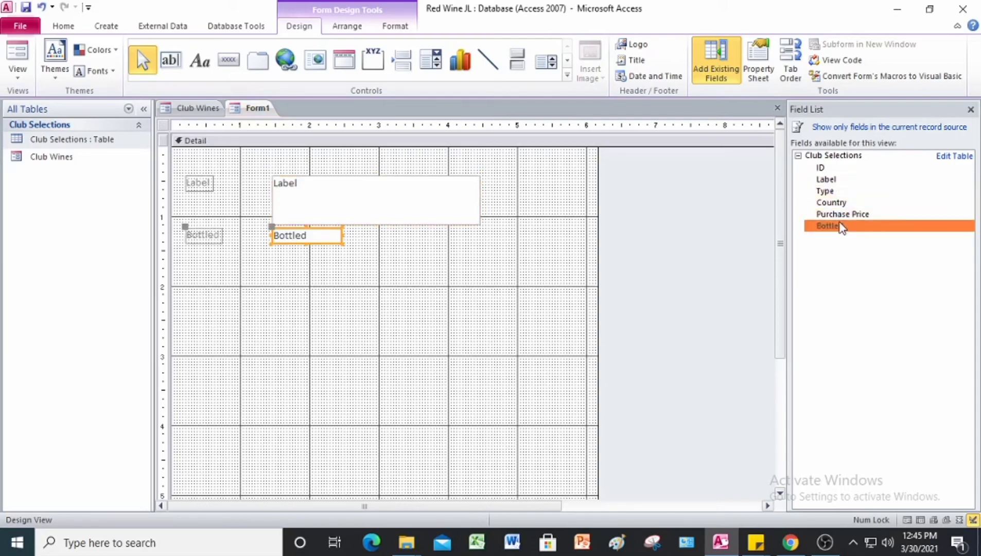
double_click(827, 193)
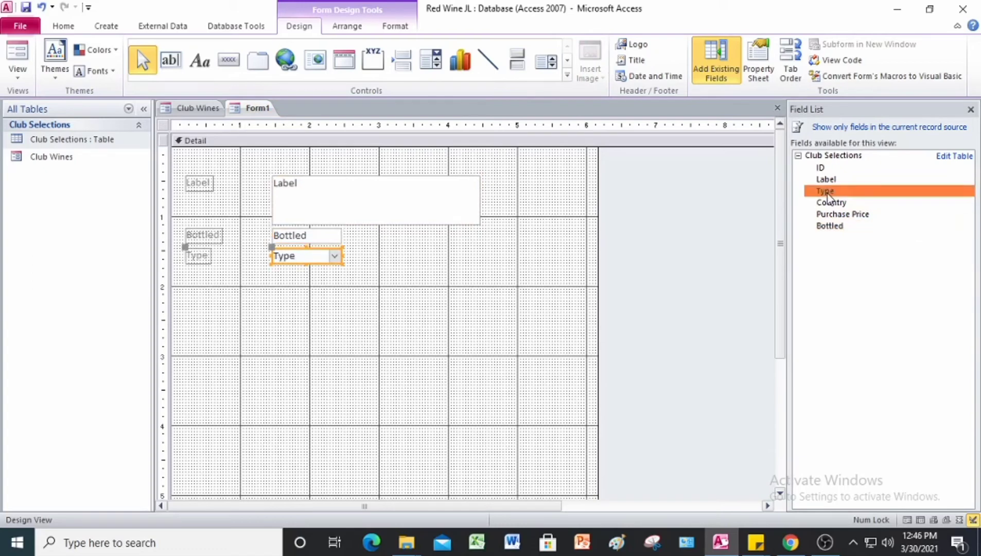
double_click(865, 215)
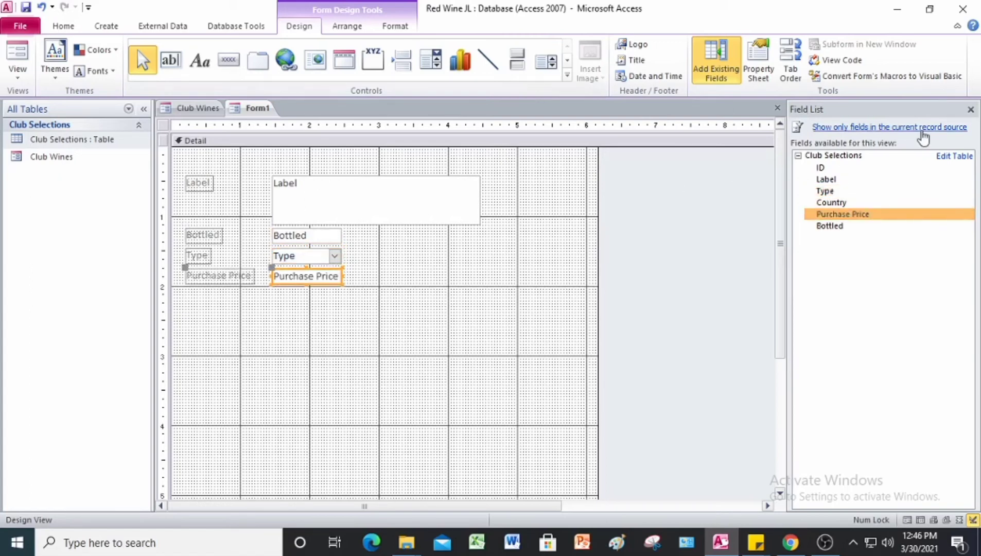
left_click(971, 110)
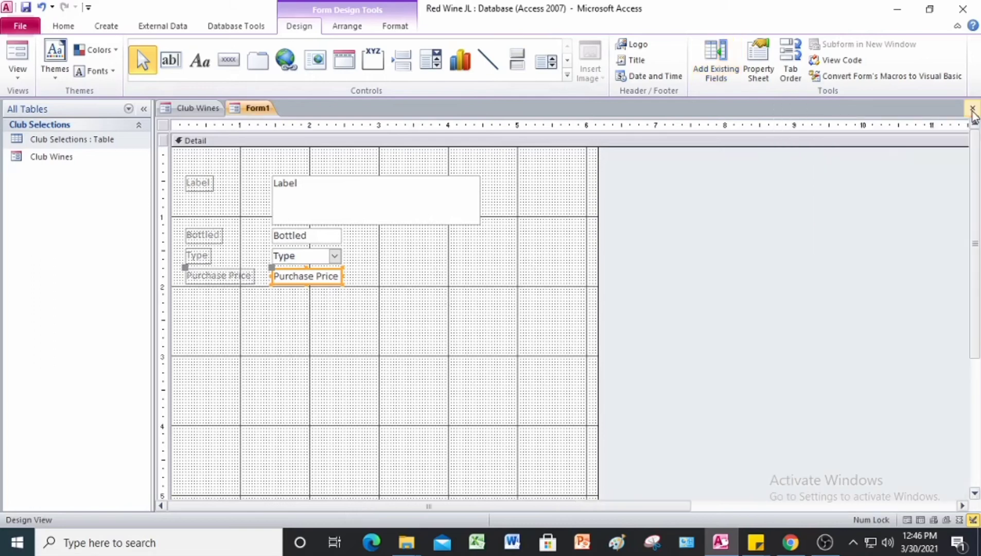
Step: Save the new form as Wine Details
right_click(256, 112)
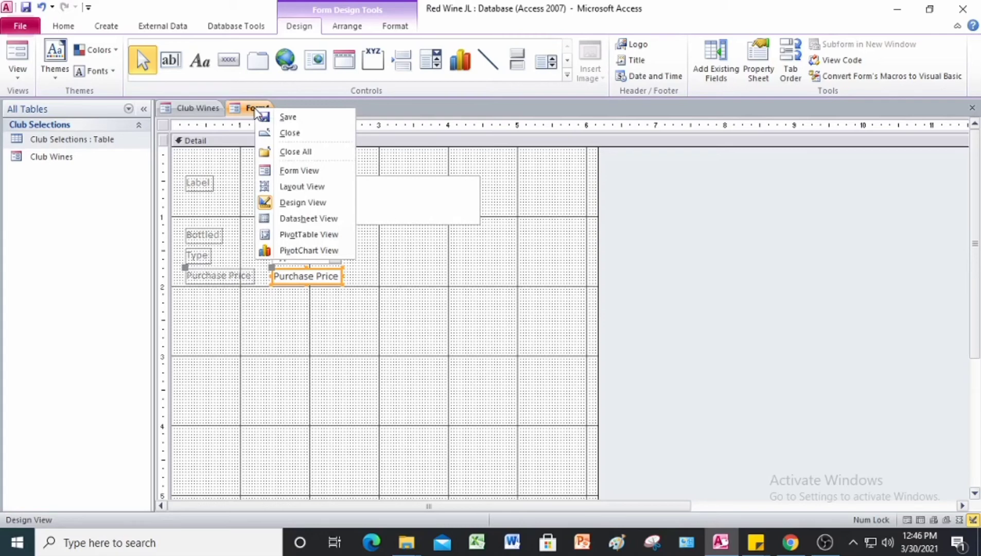
left_click(281, 116)
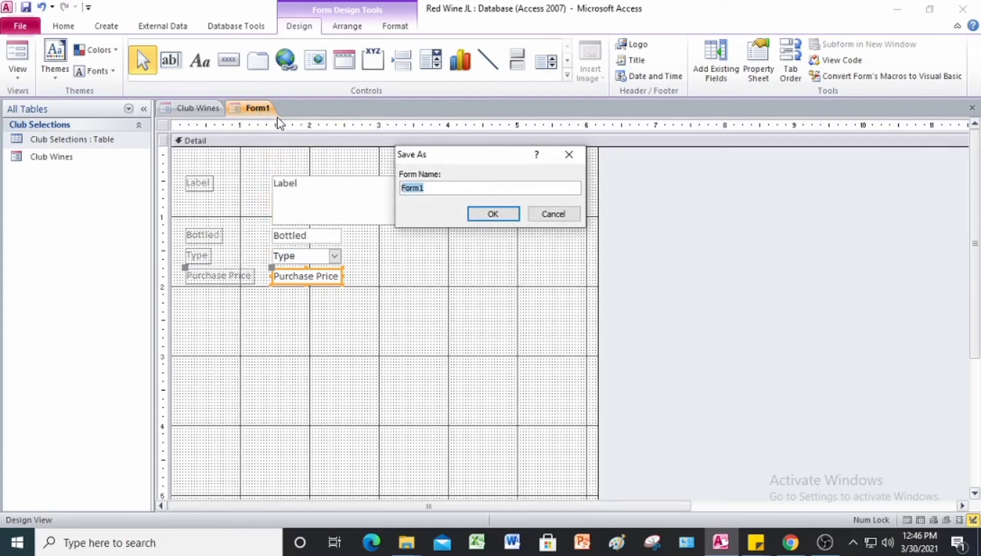
type("Wine Details")
left_click(517, 216)
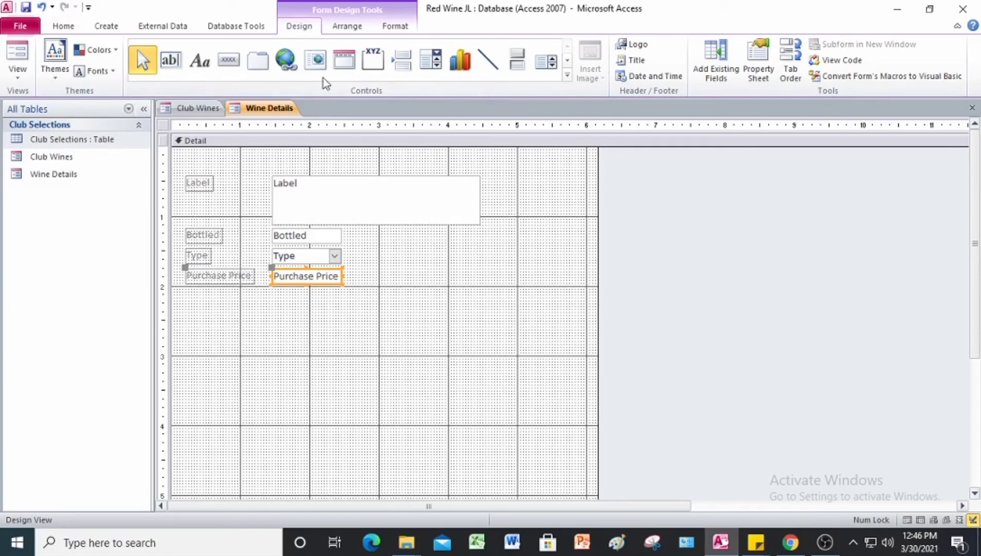
Step: Show Wine Details in Form view at record 1, then minimize Access
left_click(22, 81)
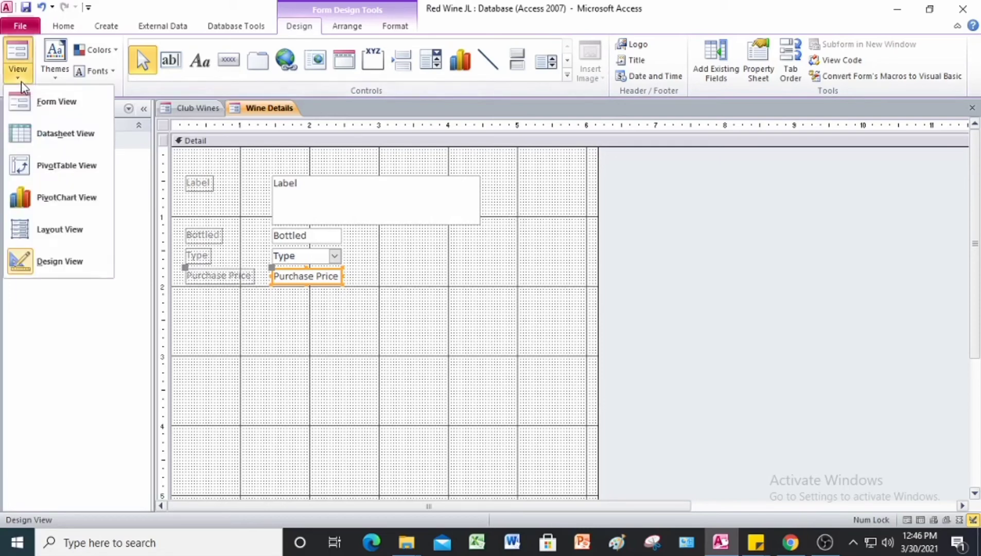
left_click(38, 107)
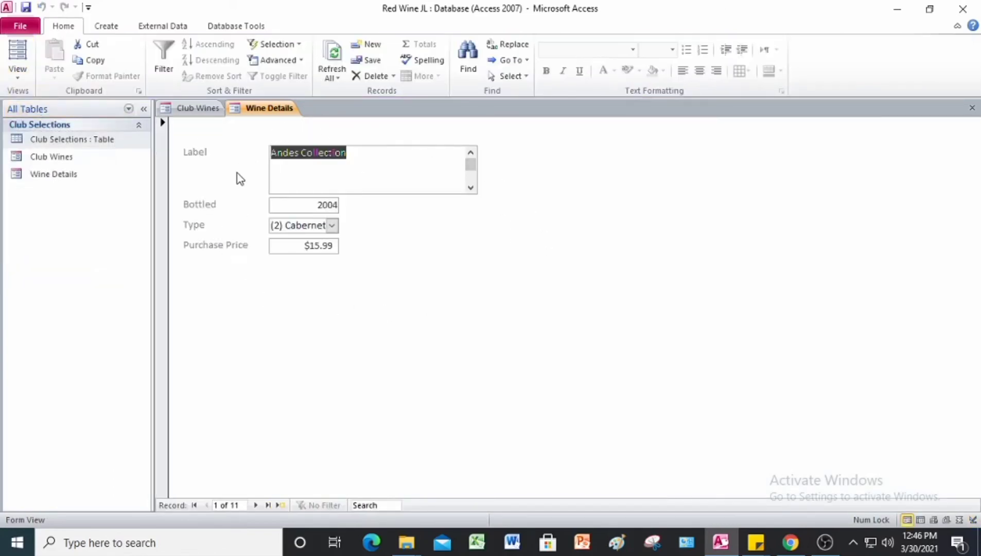
left_click(714, 548)
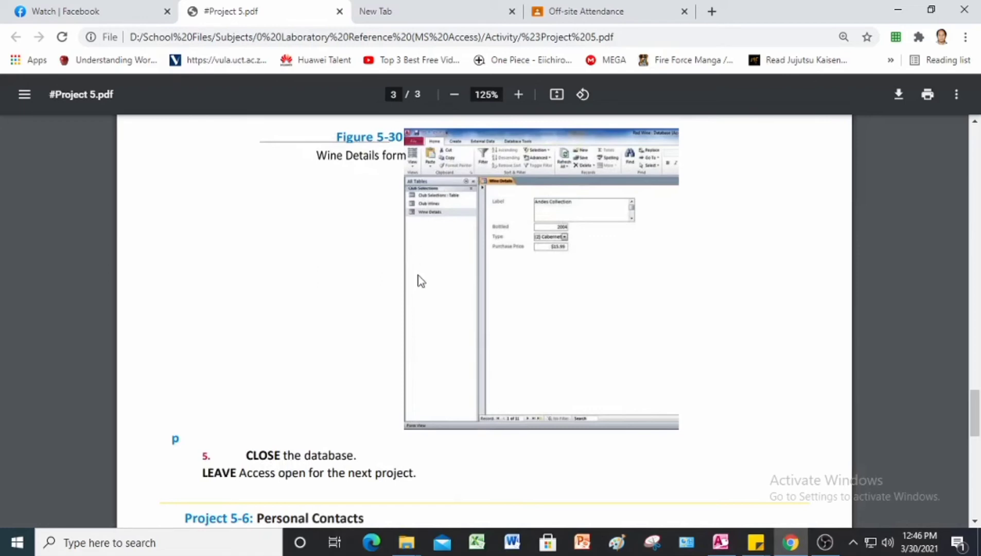
Step: Close the Red Wine database and scroll the PDF to Project 5-6 Personal Contacts
left_click(720, 544)
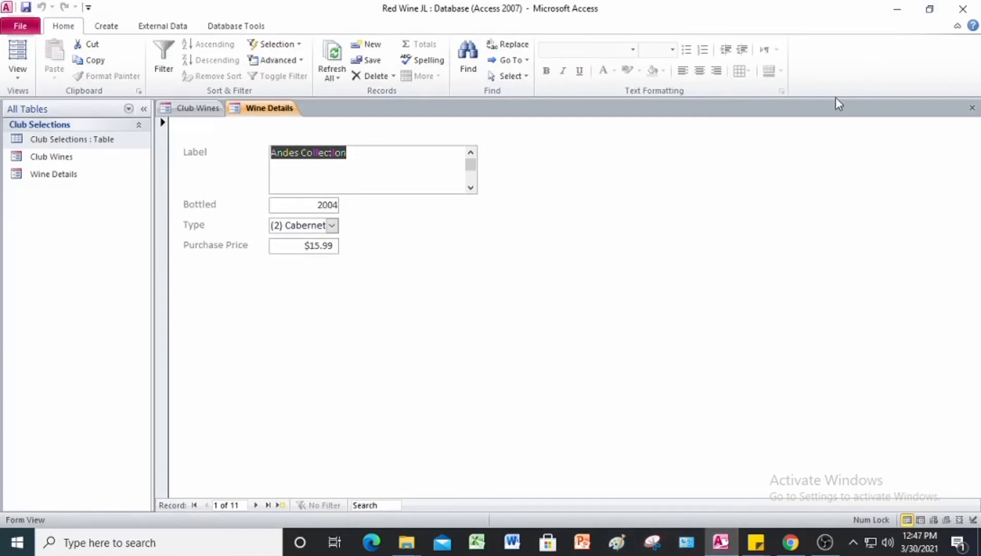
left_click(954, 20)
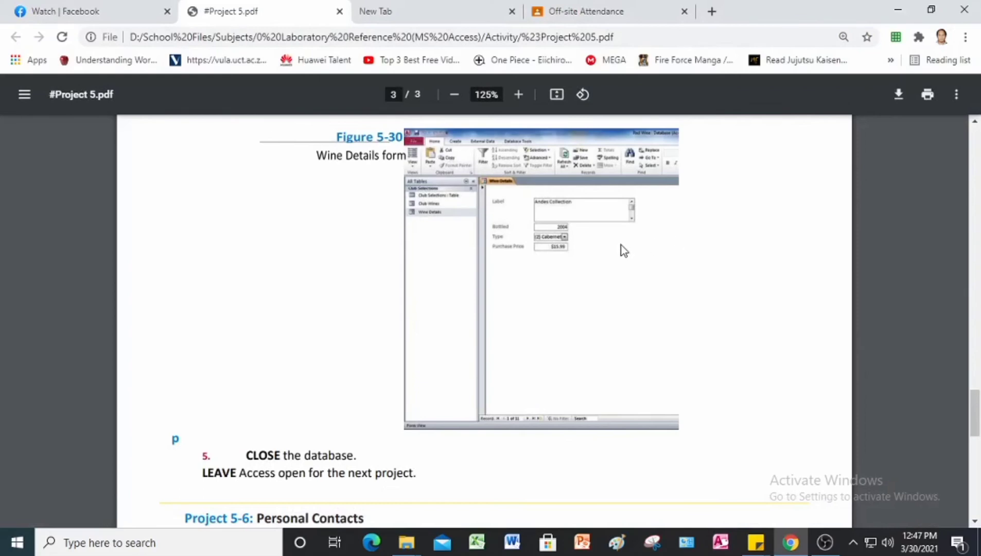
scroll(623, 250, "up", 6)
scroll(613, 206, "up", 3)
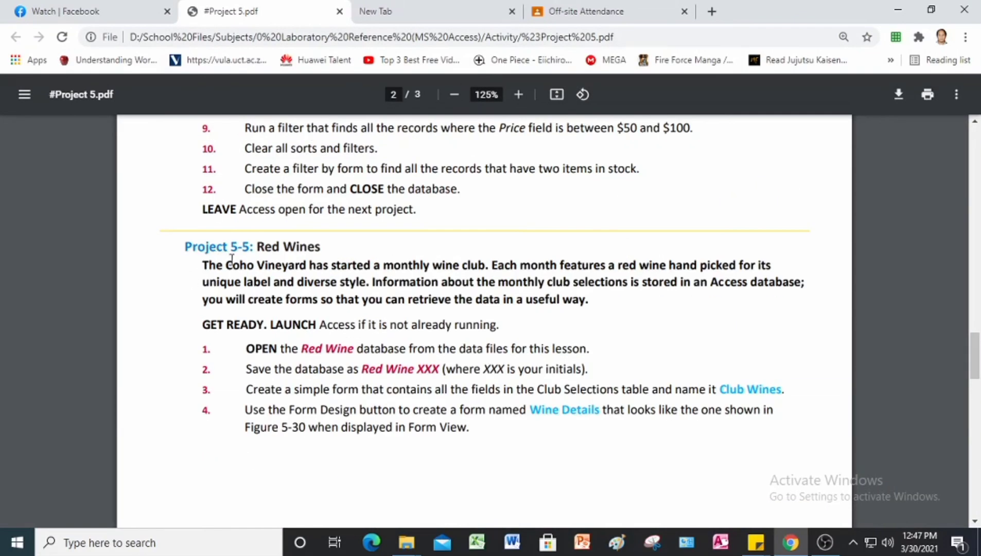
scroll(339, 271, "down", 10)
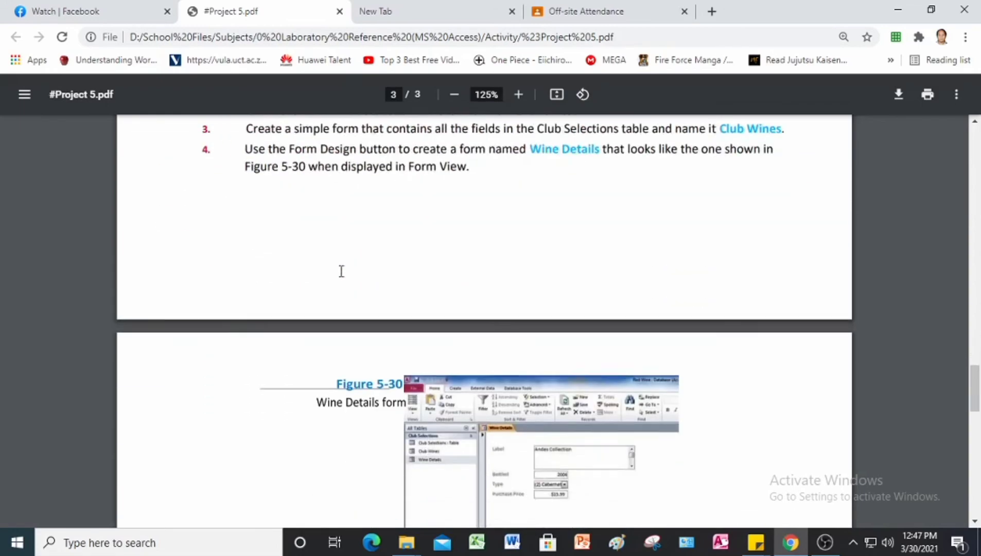
scroll(341, 272, "down", 1)
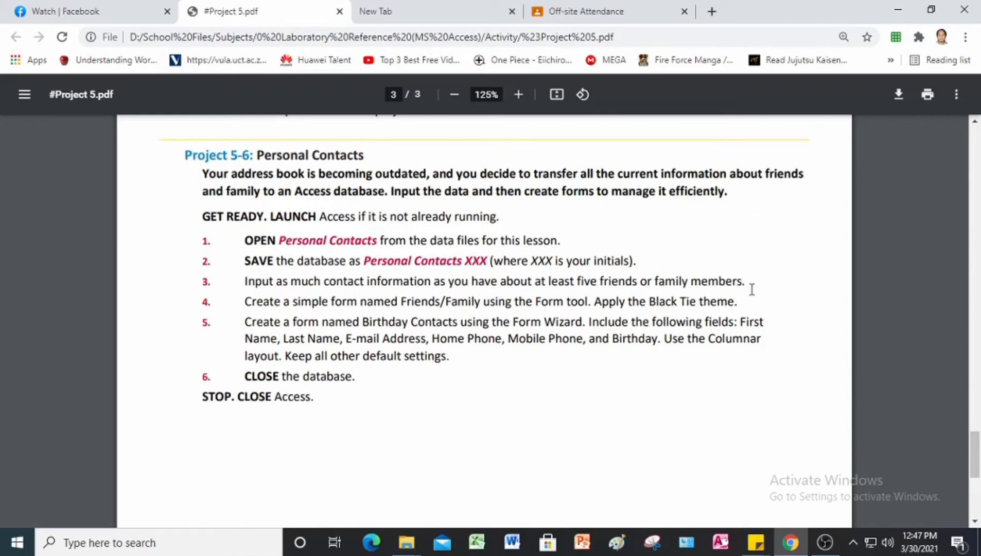
Step: Open Personal Contacts from Project 5 Data Files and enable its content
left_click(720, 542)
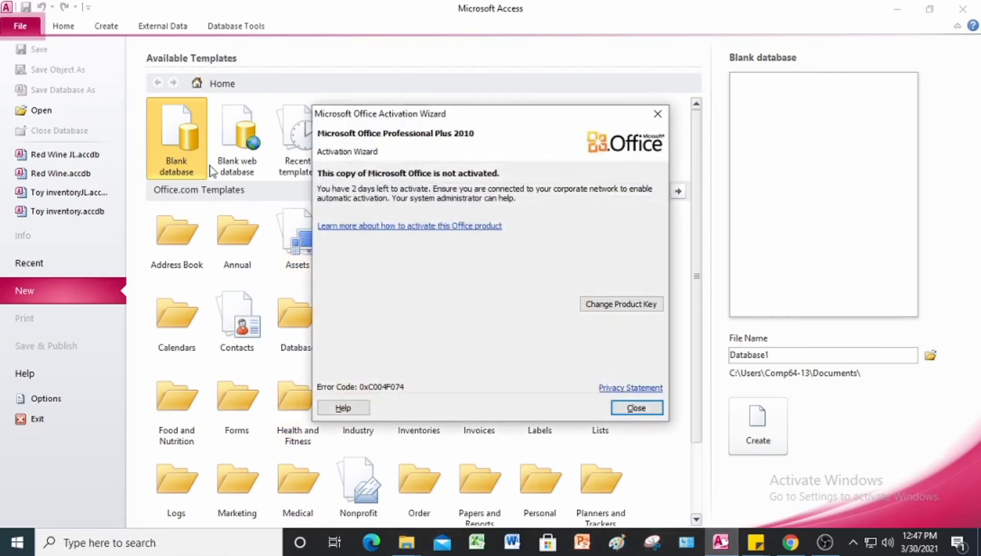
left_click(659, 114)
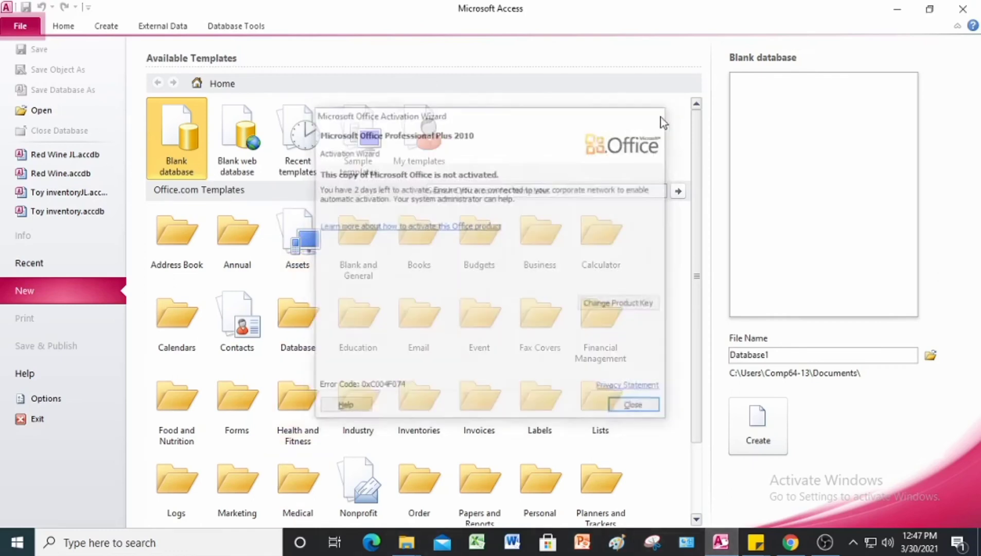
left_click(45, 110)
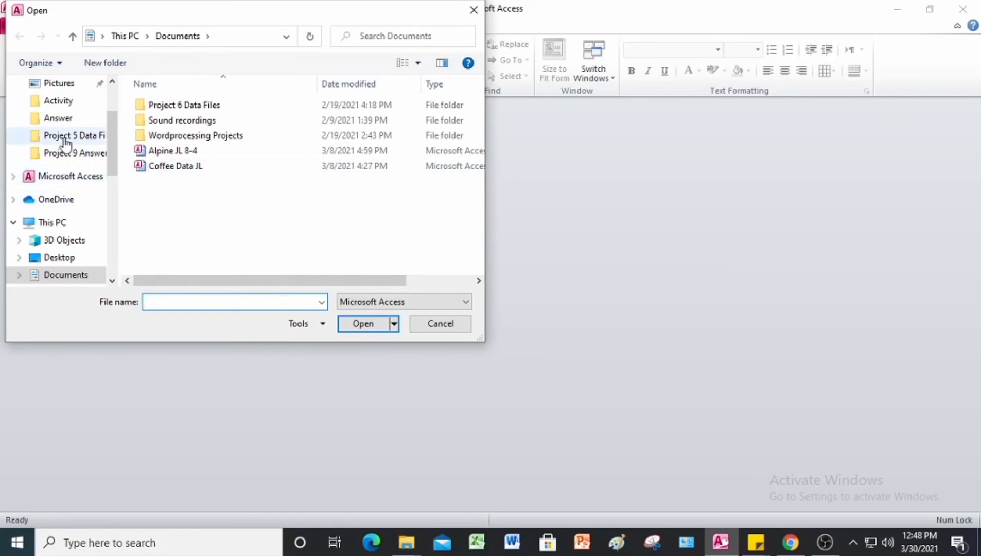
left_click(66, 141)
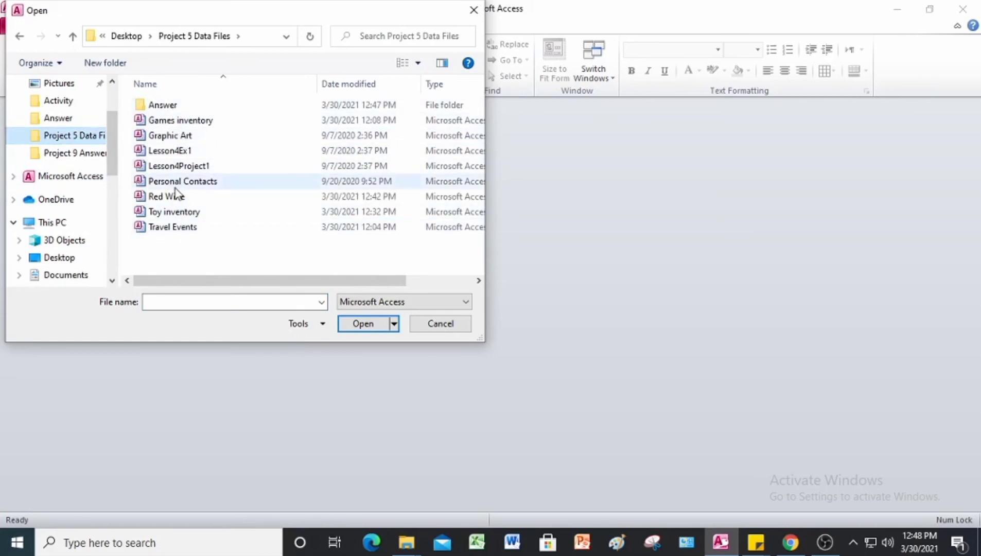
left_click(176, 186)
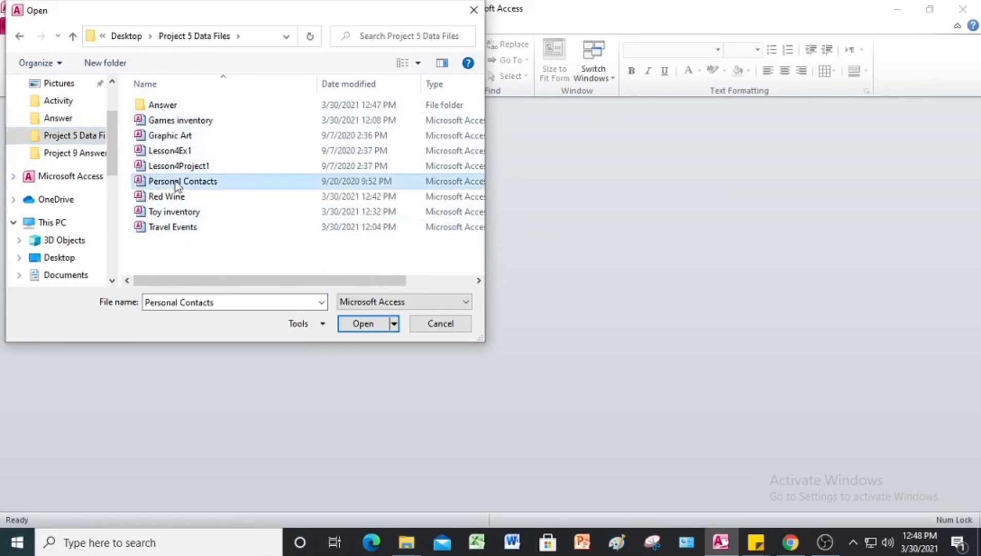
left_click(361, 325)
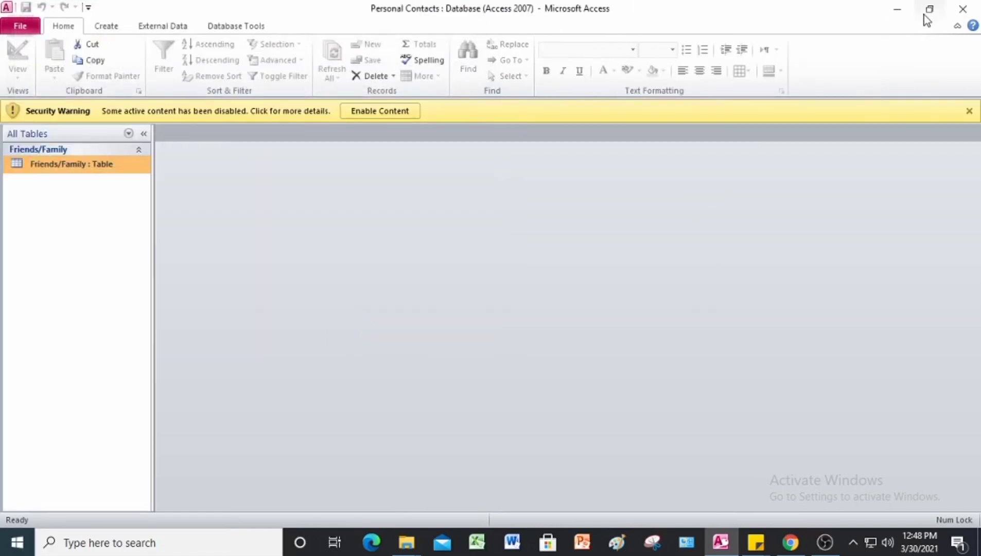
left_click(376, 113)
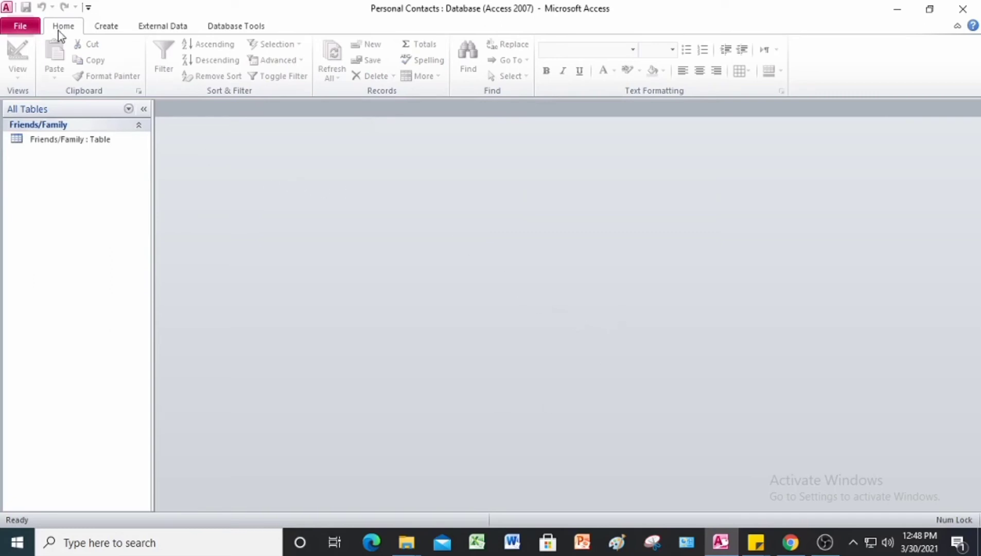
Step: Save a copy of the database as 'Personal Contacts JL' in the Answer folder, then enable its content
left_click(28, 33)
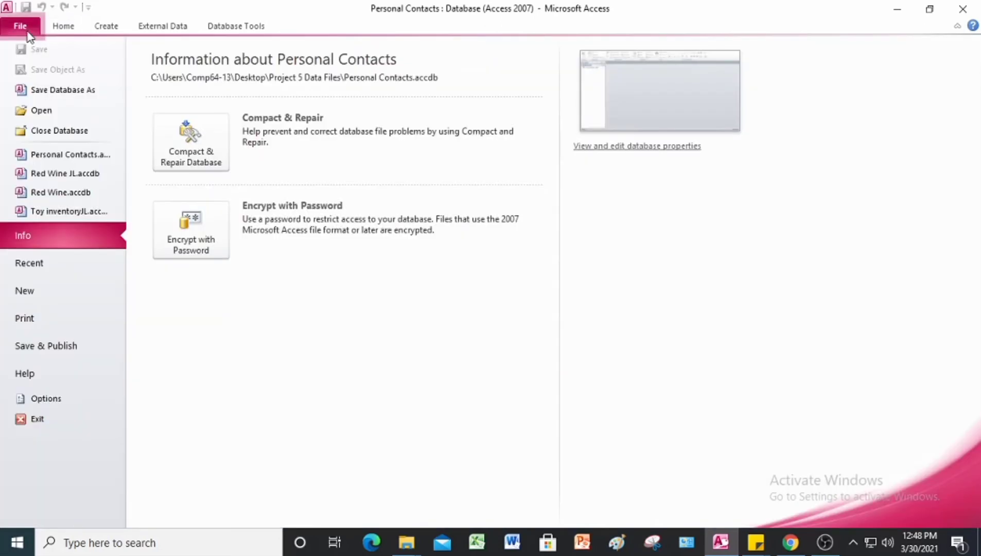
left_click(44, 97)
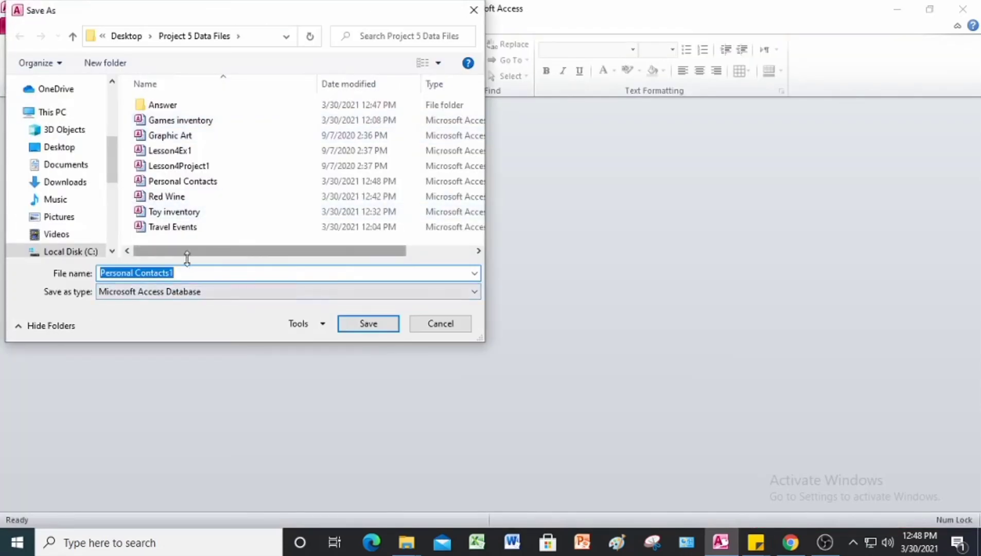
left_click(188, 272)
key("BackSpace")
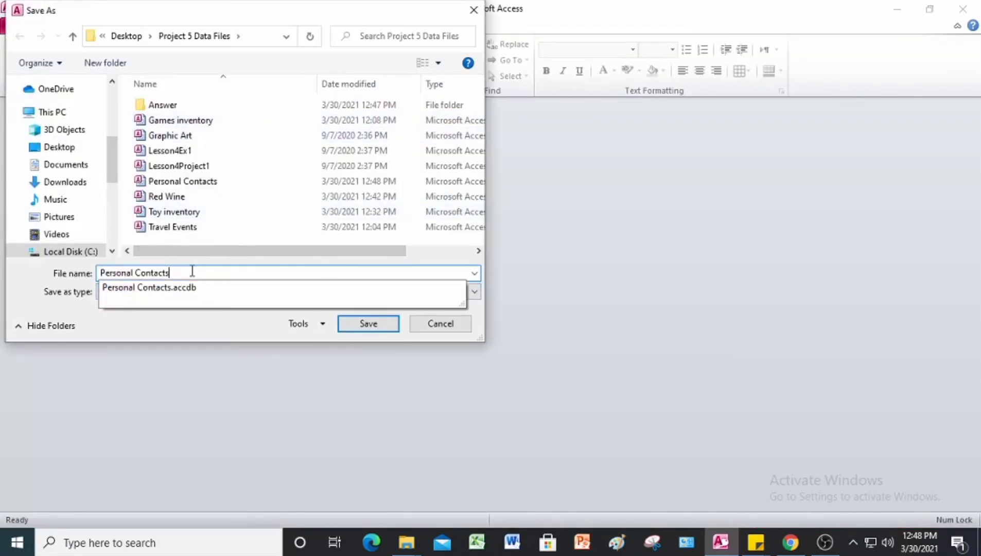
type("JL")
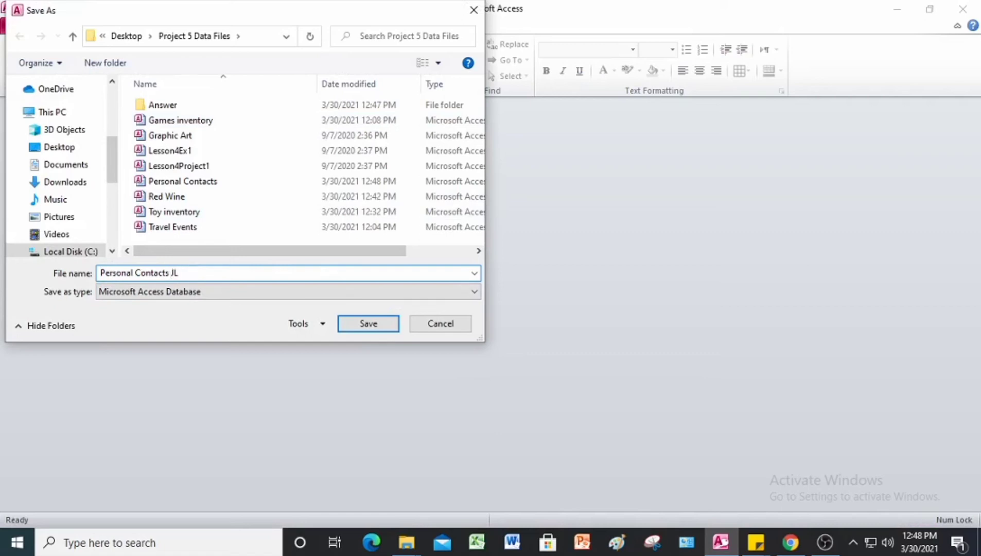
left_click(183, 109)
double_click(182, 110)
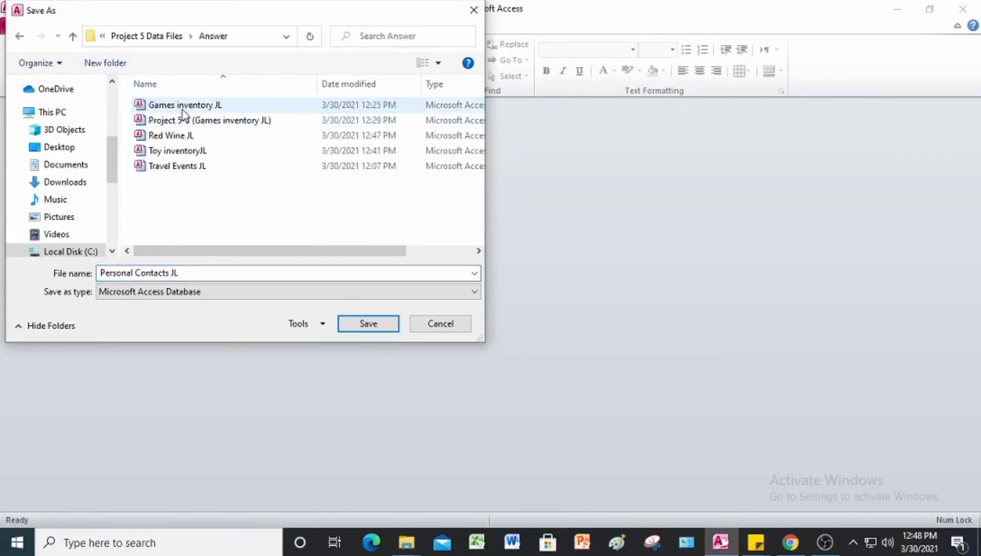
left_click(369, 323)
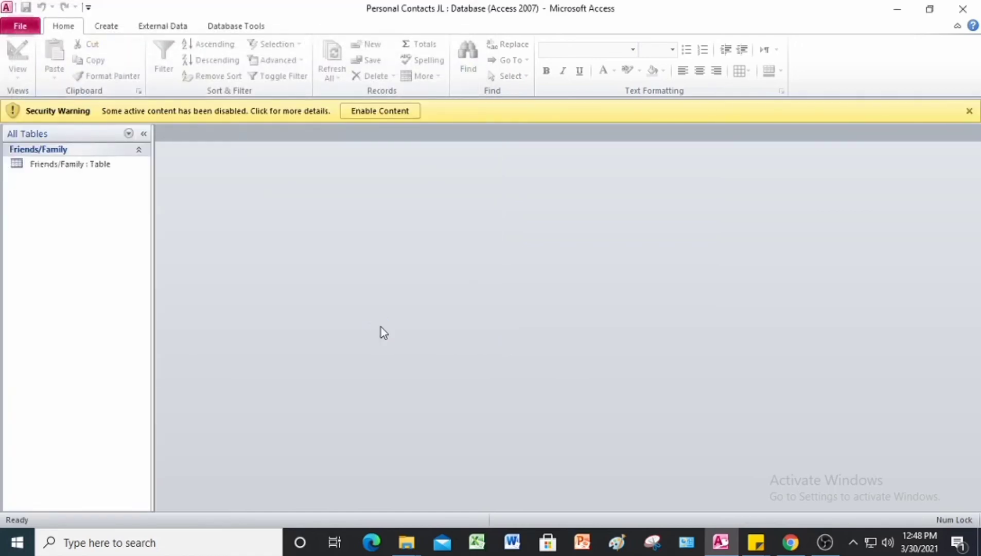
left_click(397, 111)
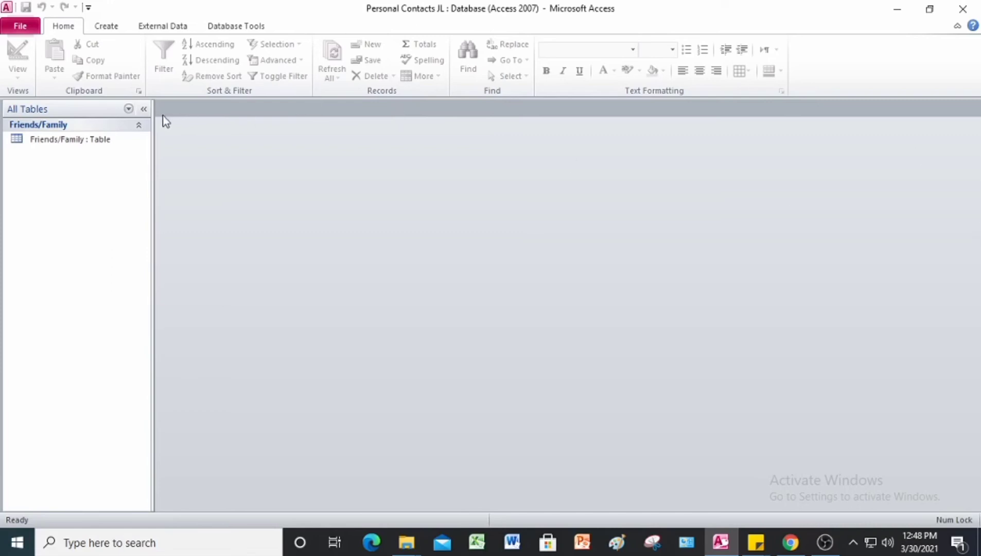
Step: Open the Friends/Family table and enter the first contact's name, e-mail, corrected home phone and mobile phone
left_click(71, 143)
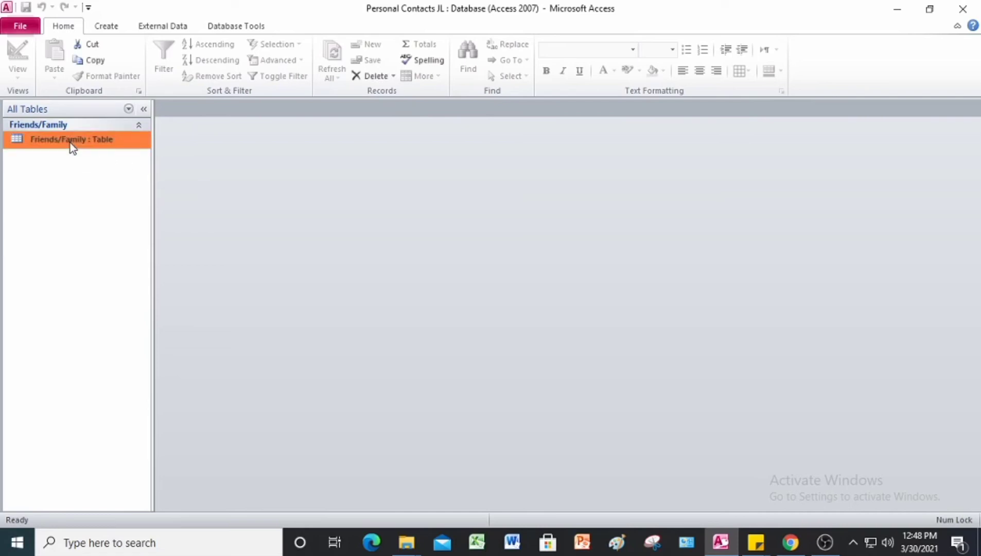
double_click(70, 142)
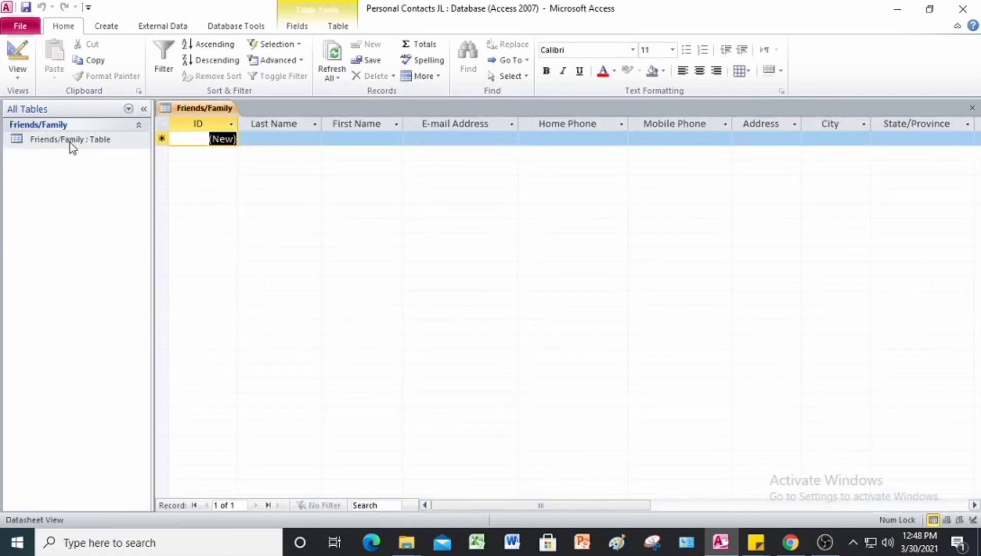
left_click(260, 144)
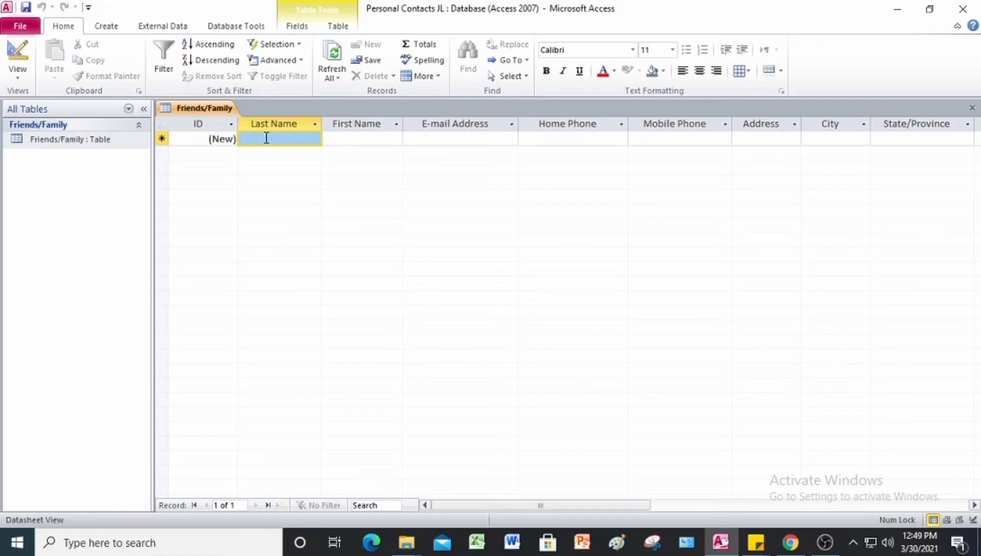
type("Dwayne")
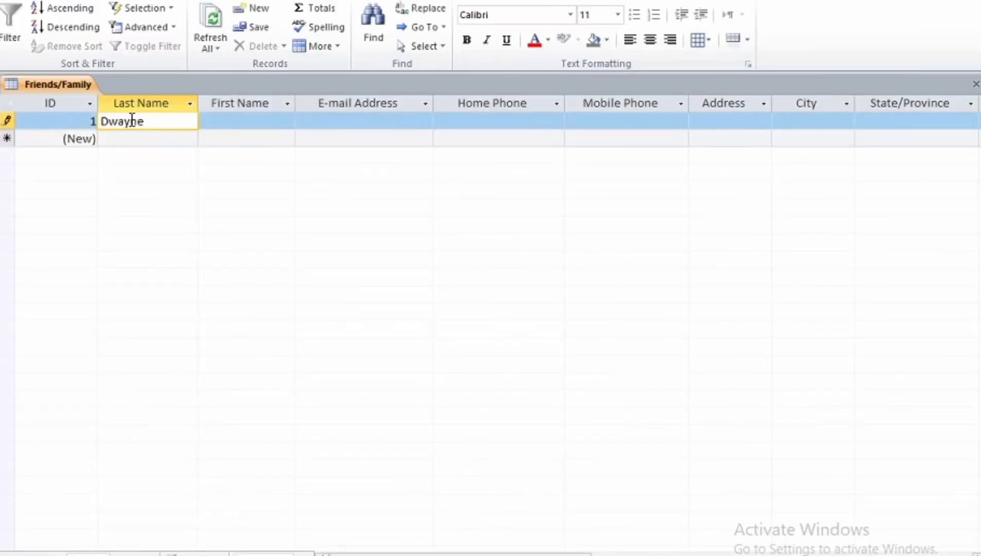
left_click(263, 121)
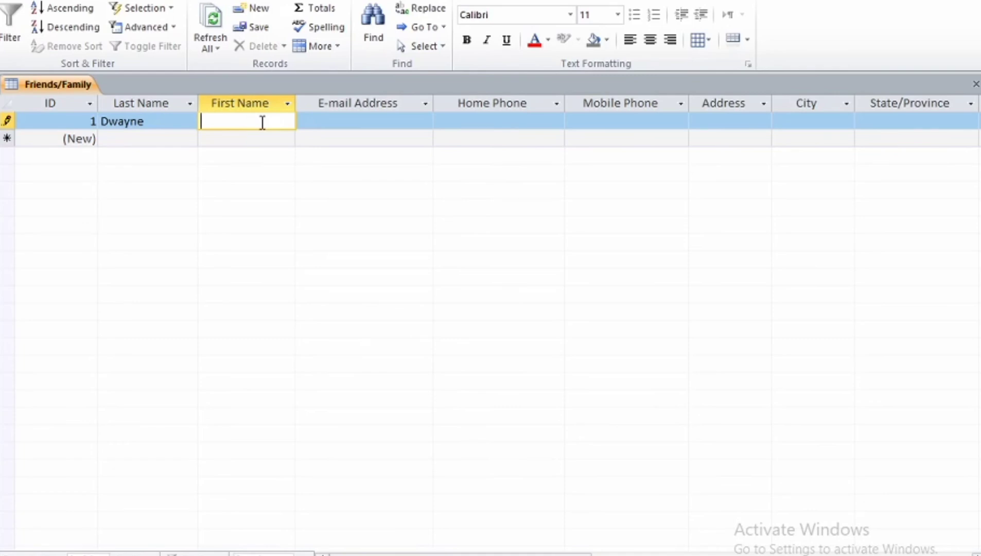
type("Johnson")
key("Tab")
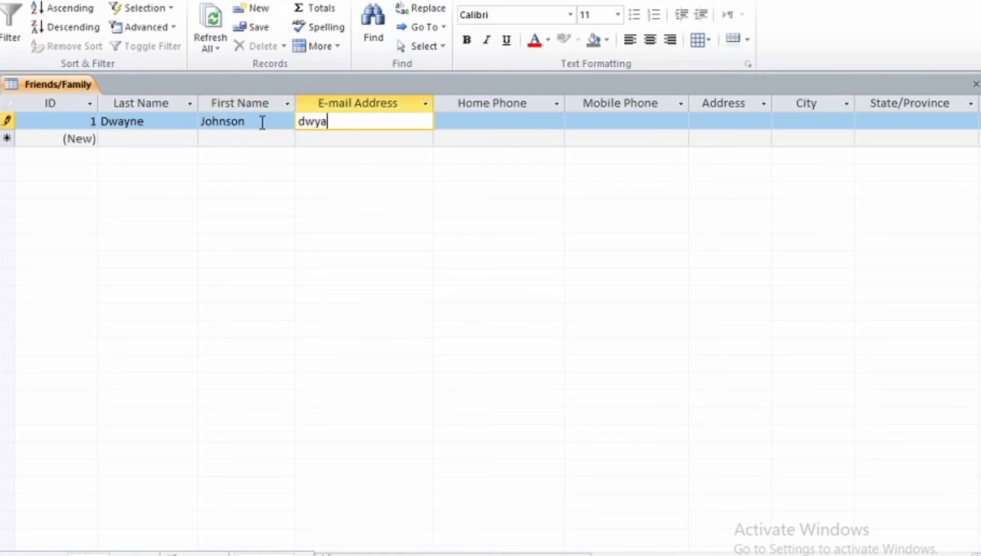
key("Tab")
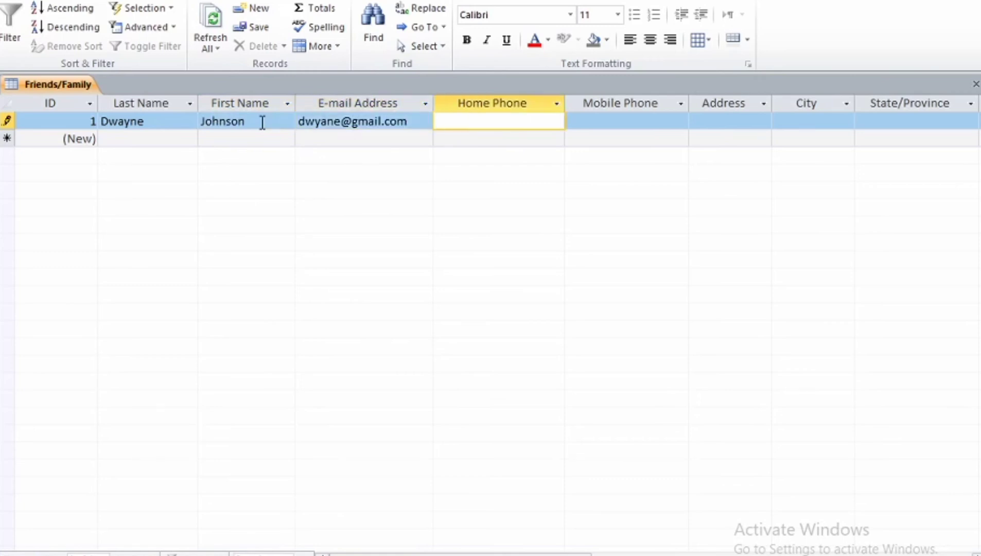
key("Tab")
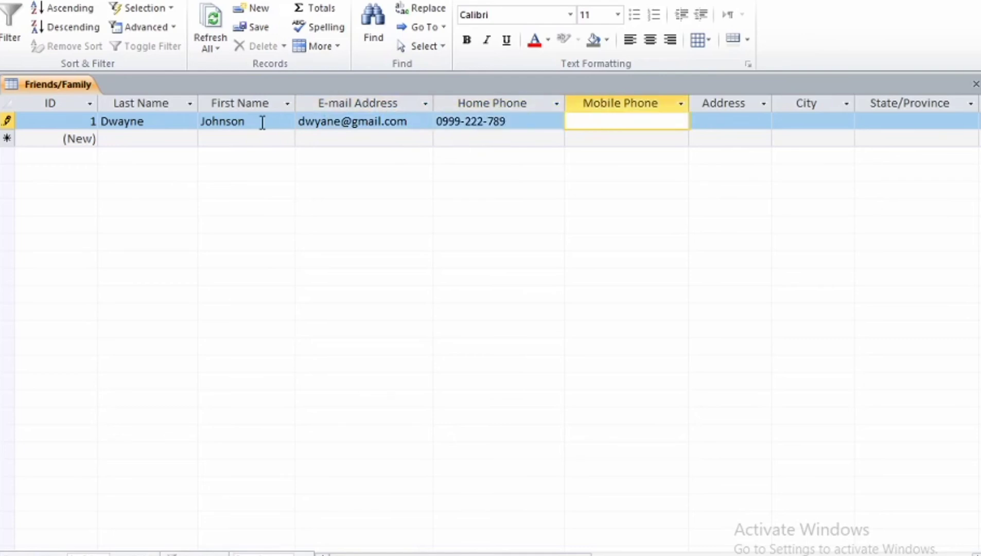
left_click(513, 122)
key("BackSpace")
key("BackSpace")
key("BackSpace")
key("BackSpace")
key("BackSpace")
key("BackSpace")
key("BackSpace")
key("BackSpace")
key("BackSpace")
key("BackSpace")
key("BackSpace")
key("BackSpace")
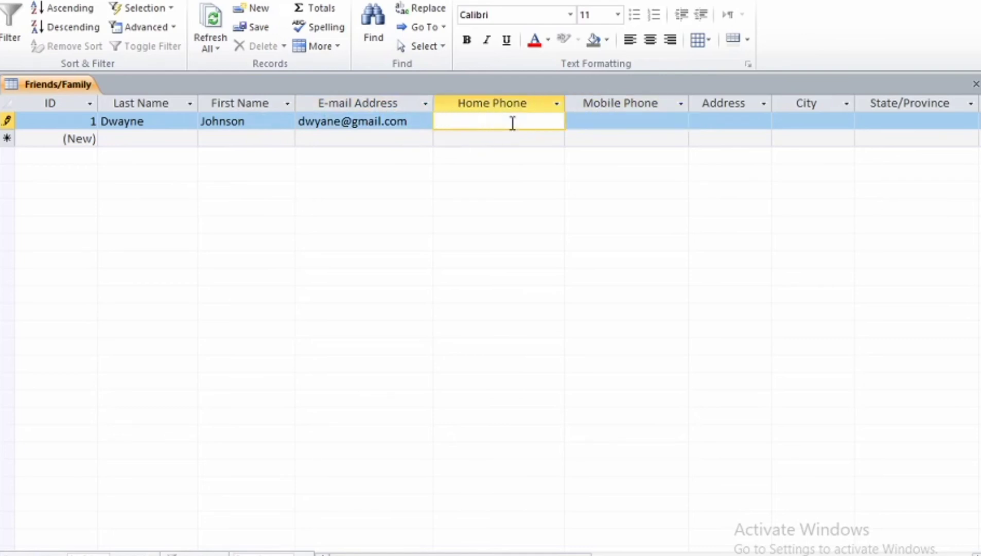
key("Tab")
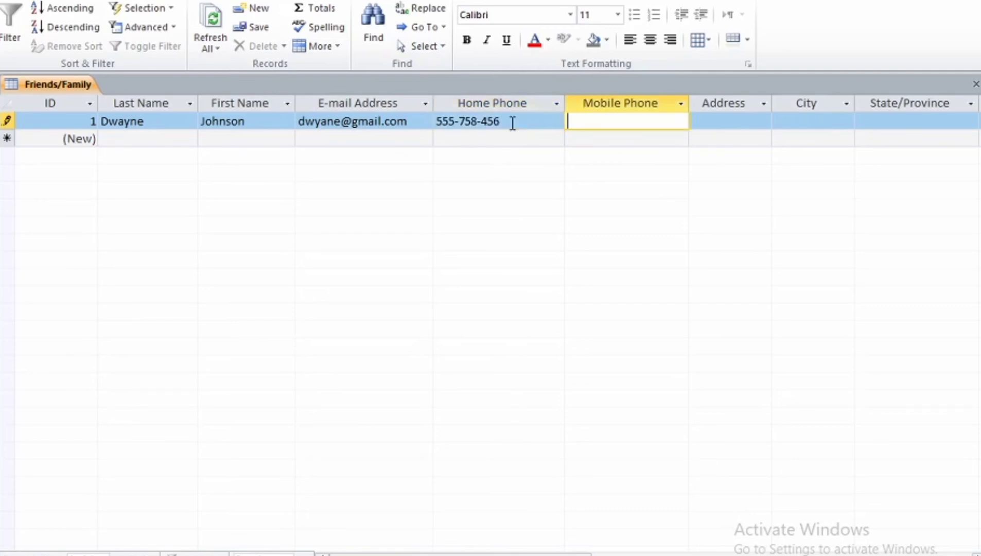
key("Tab")
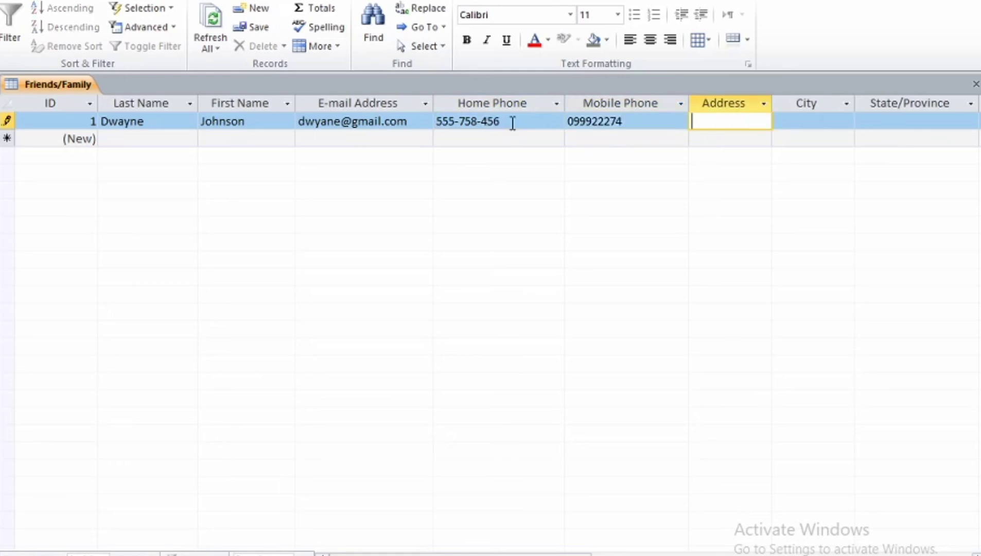
key("Tab")
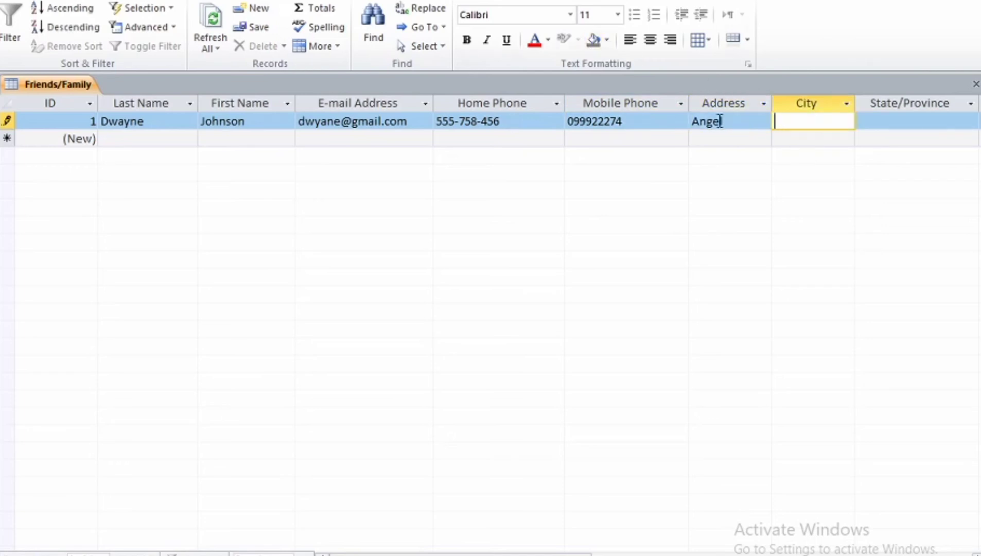
Step: Complete the first contact's address and postal details, country US, web page N/A and birthday 11/23/2000
left_click_drag(720, 122, 749, 129)
type("Angel St.")
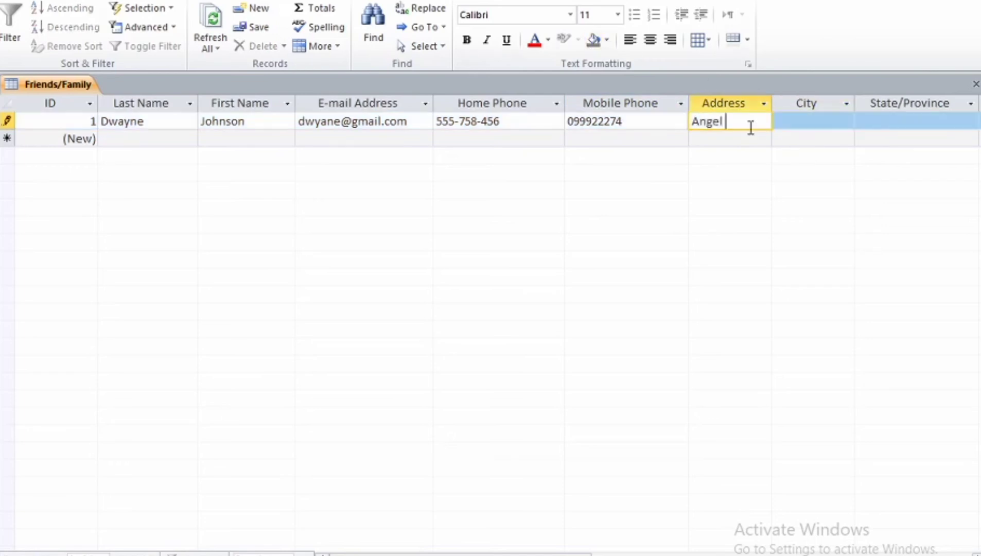
key("Tab")
type("Gatham")
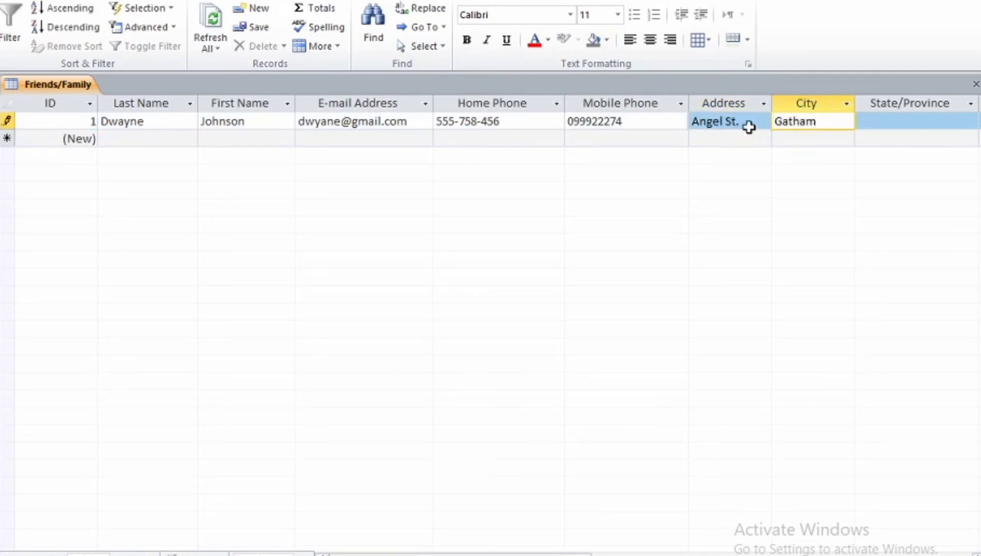
key("Tab")
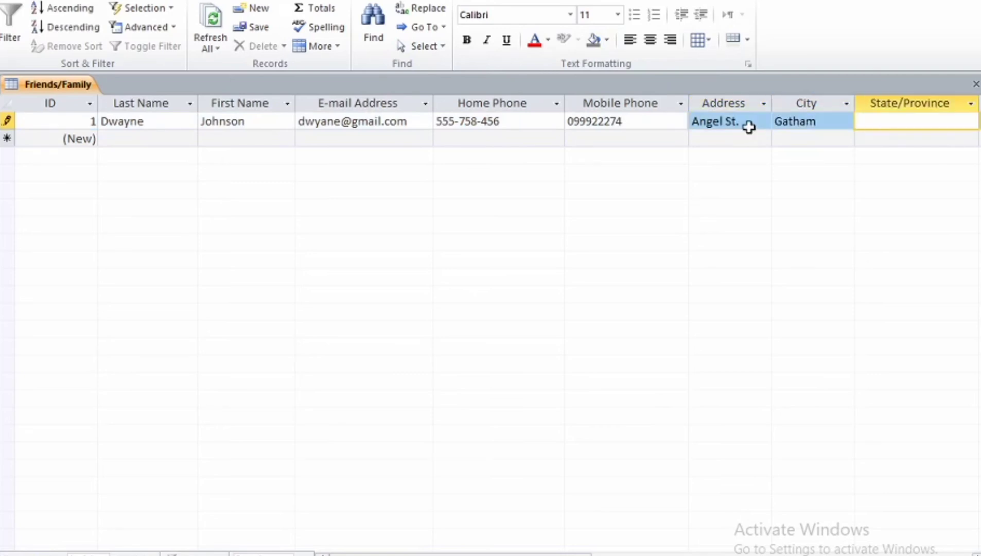
type("Capiz")
key("Tab")
type("5555")
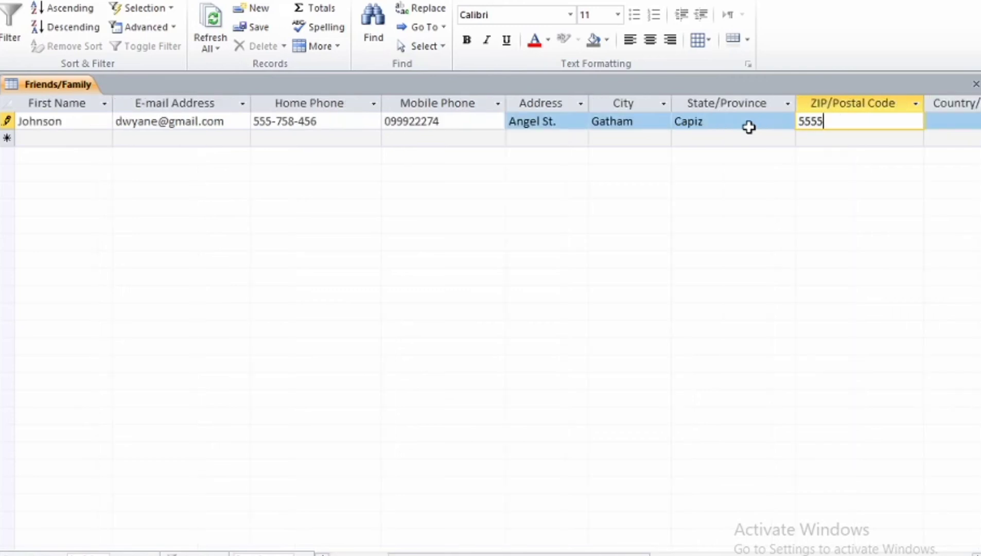
key("Tab")
type("US")
key("Tab")
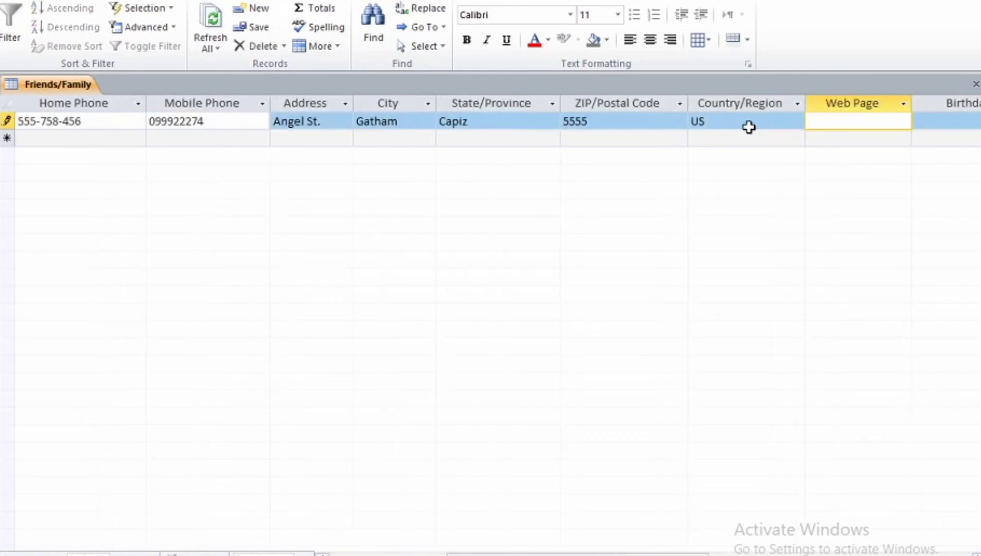
type("N/A")
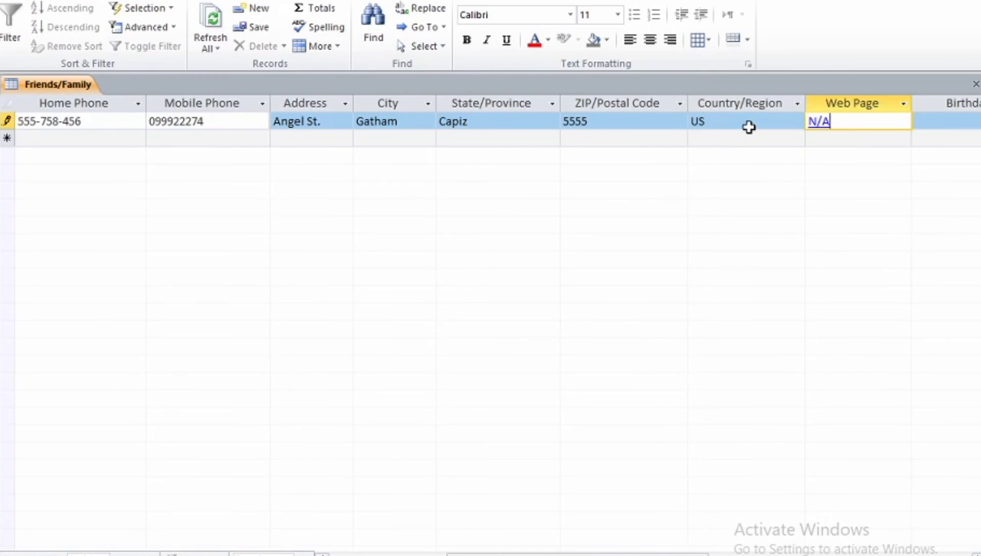
key("Tab")
type("11/23/")
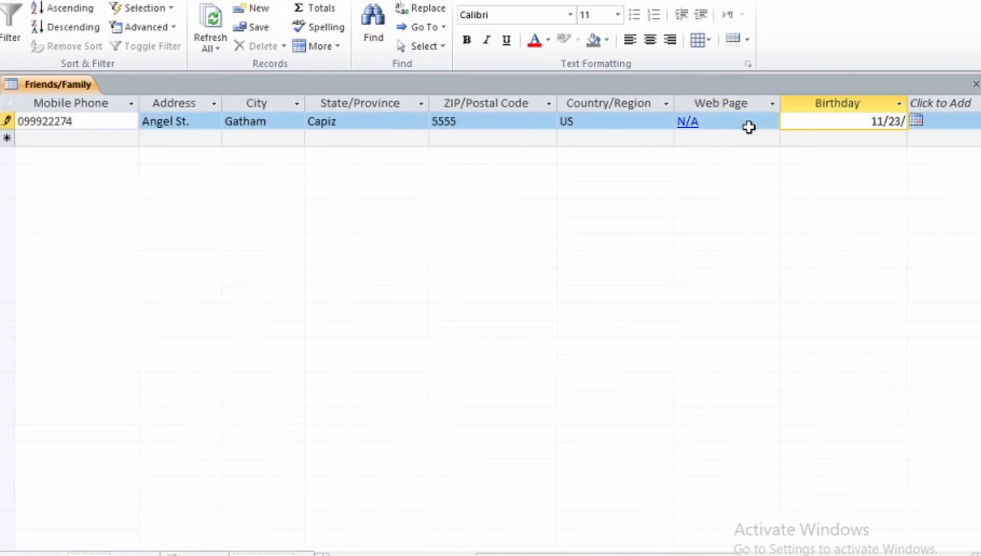
type("2000")
key("Tab")
key("Tab")
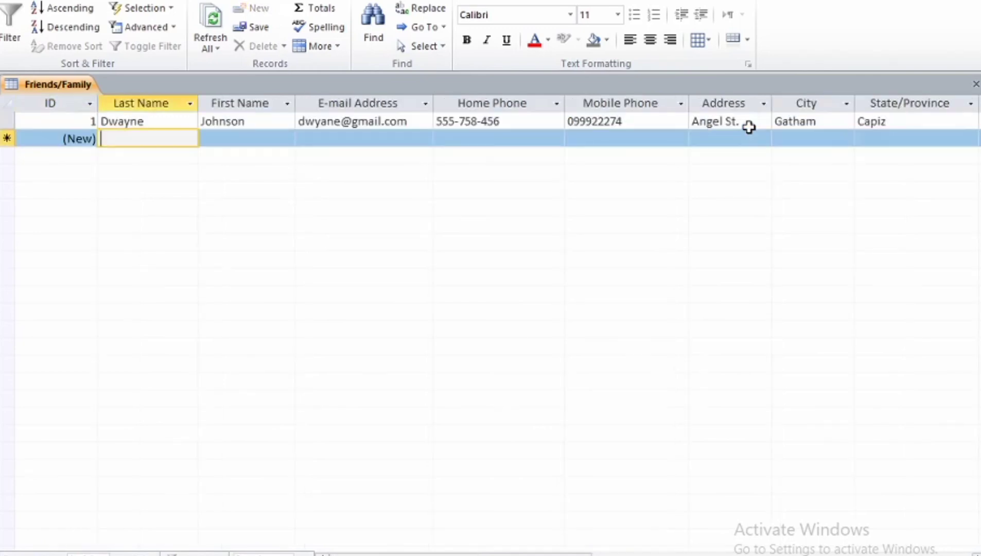
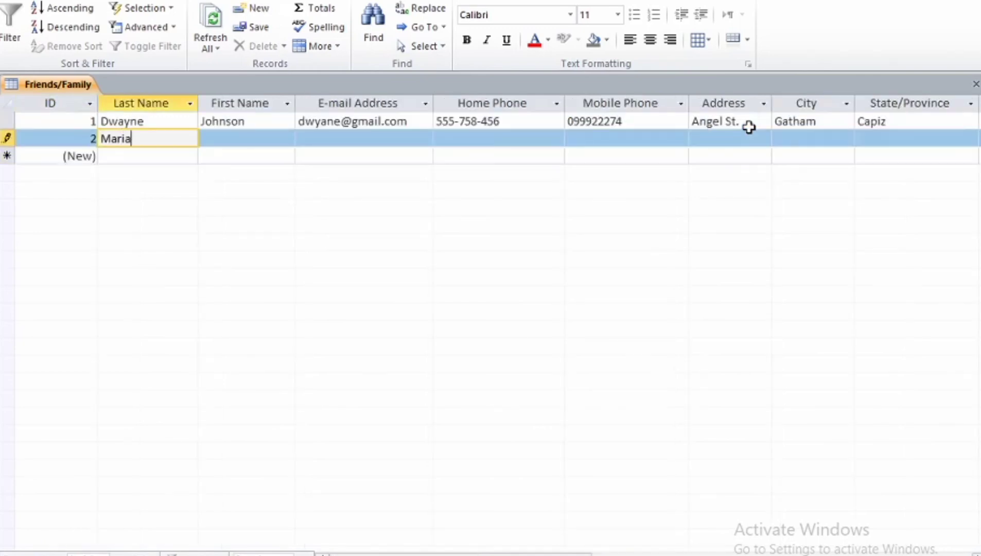
Step: Enter the second contact's name, e-mail, home and mobile phones, street, city and province
key("Tab")
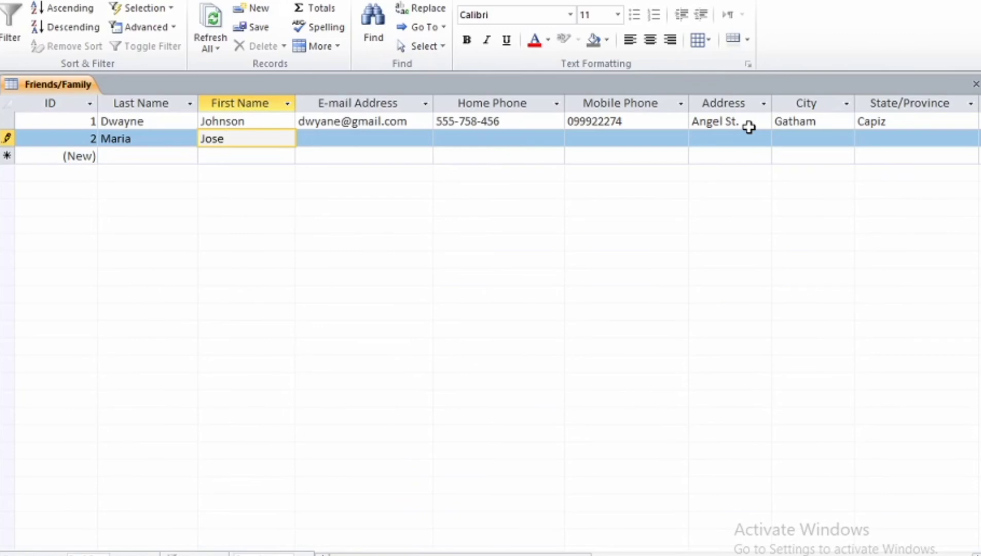
key("Tab")
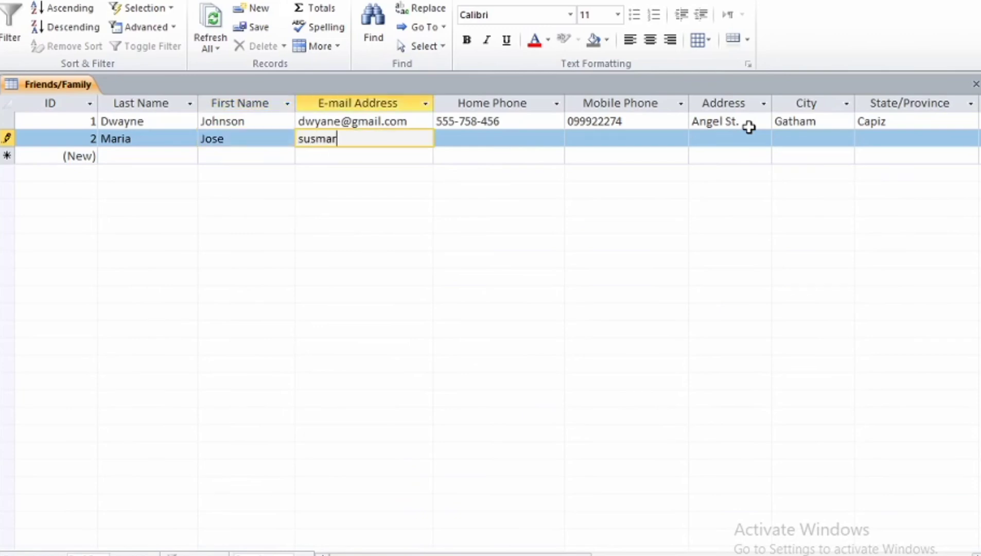
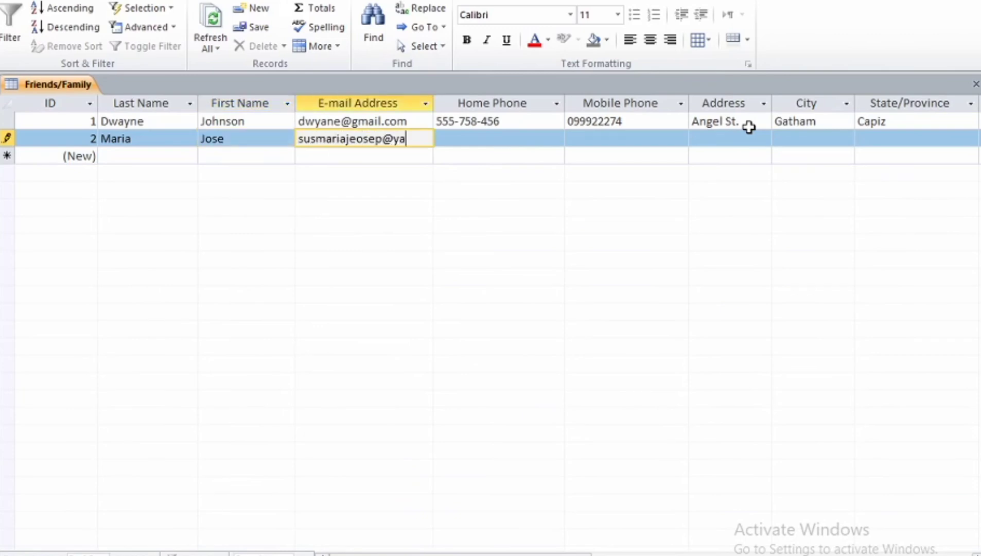
key("Tab")
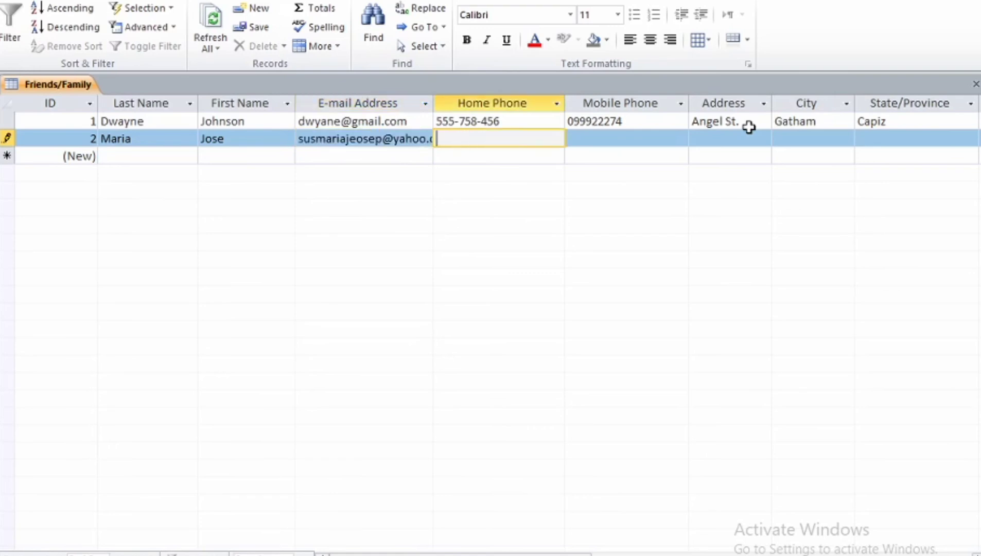
type("555-789-456")
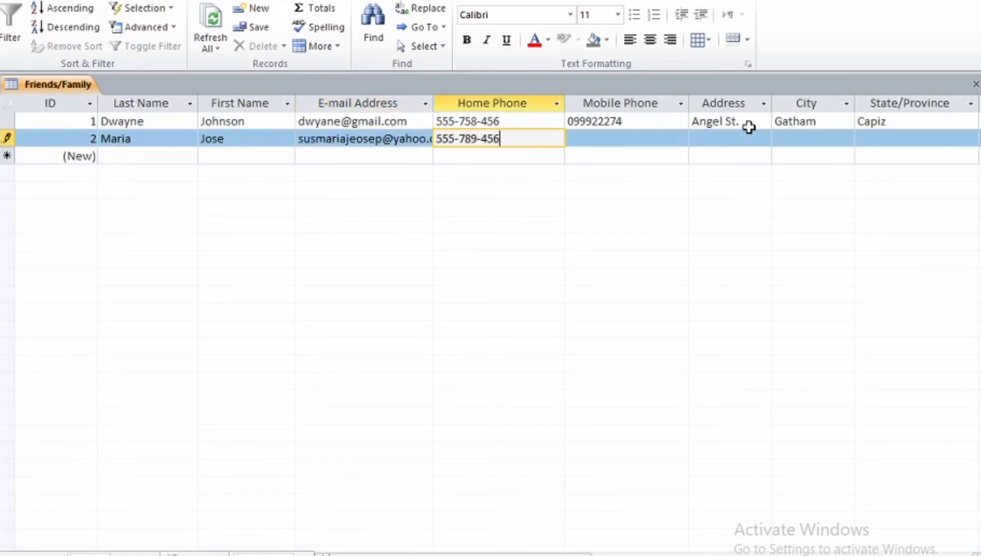
key("Tab")
type("099")
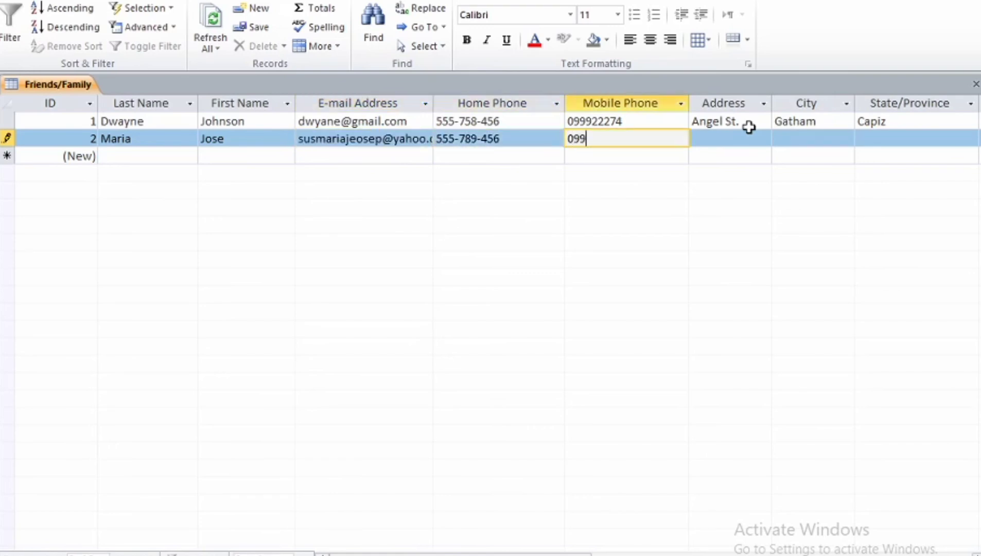
type("933366")
key("Tab")
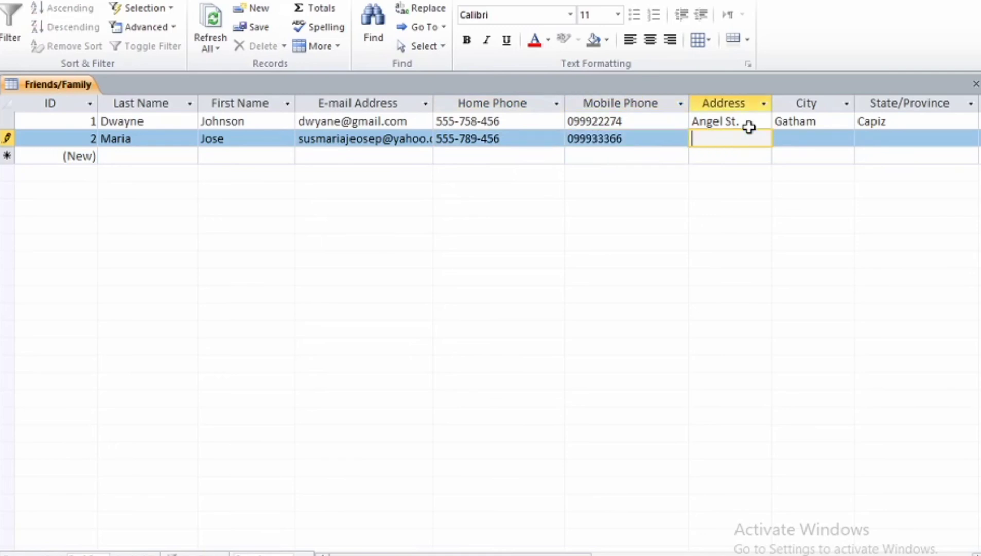
type("Duhat St")
key("Tab")
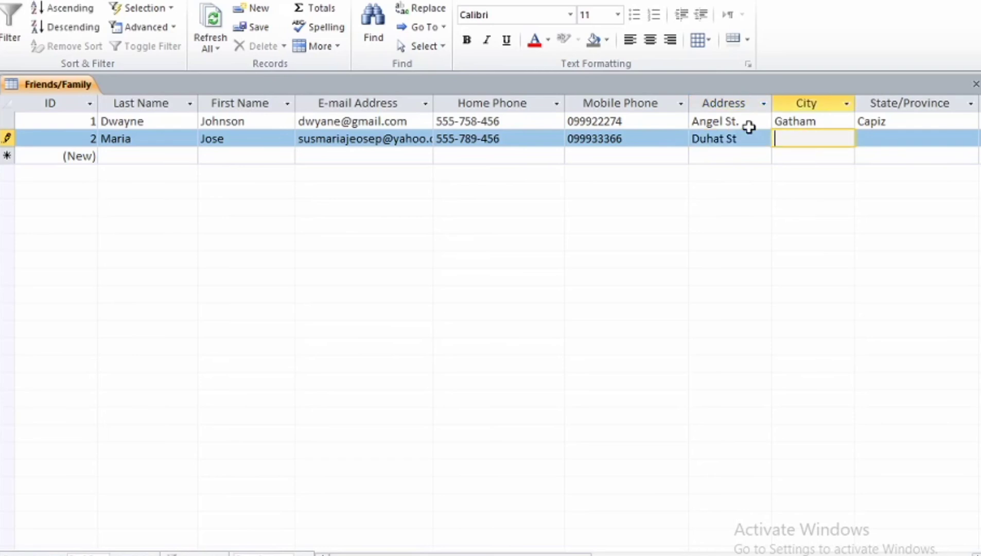
type("Macapuno")
key("Tab")
type("Iloilo")
key("Tab")
Step: Fill the second contact's ZIP code, country PH, web page N/A and birthday 1/5/1998
key("Tab")
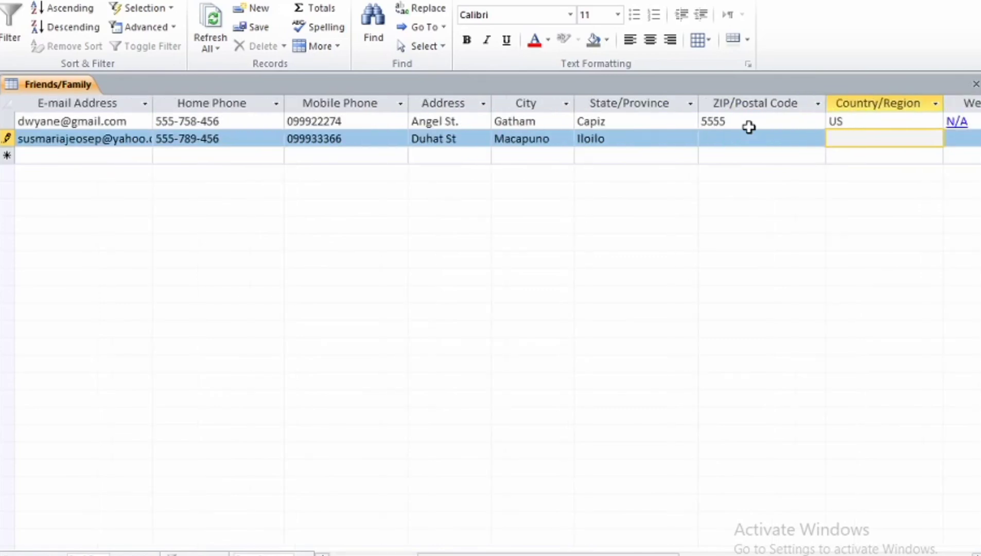
left_click(749, 138)
type("5050")
key("Tab")
type("PH")
key("Tab")
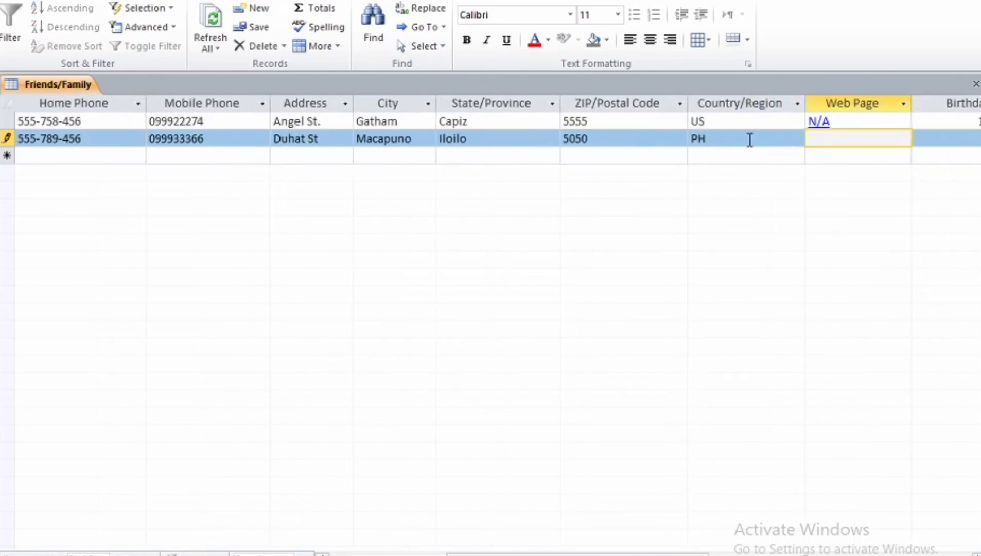
type("N/A")
key("Tab")
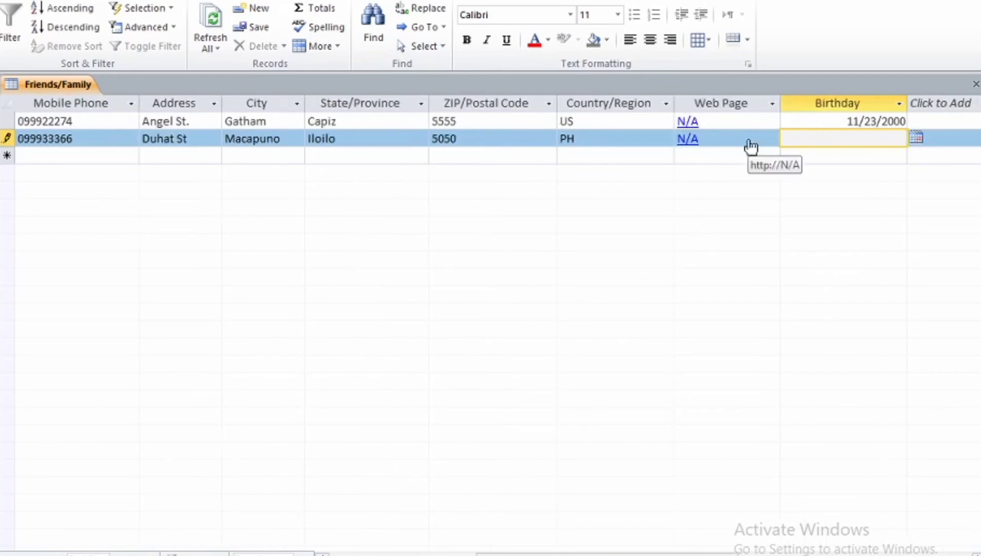
type("1/5/")
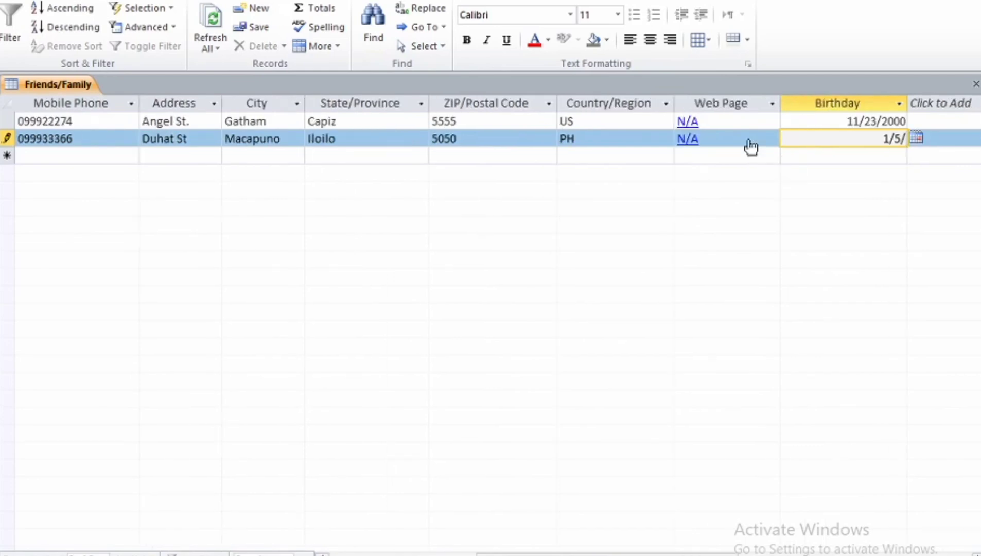
type("1998")
key("Tab")
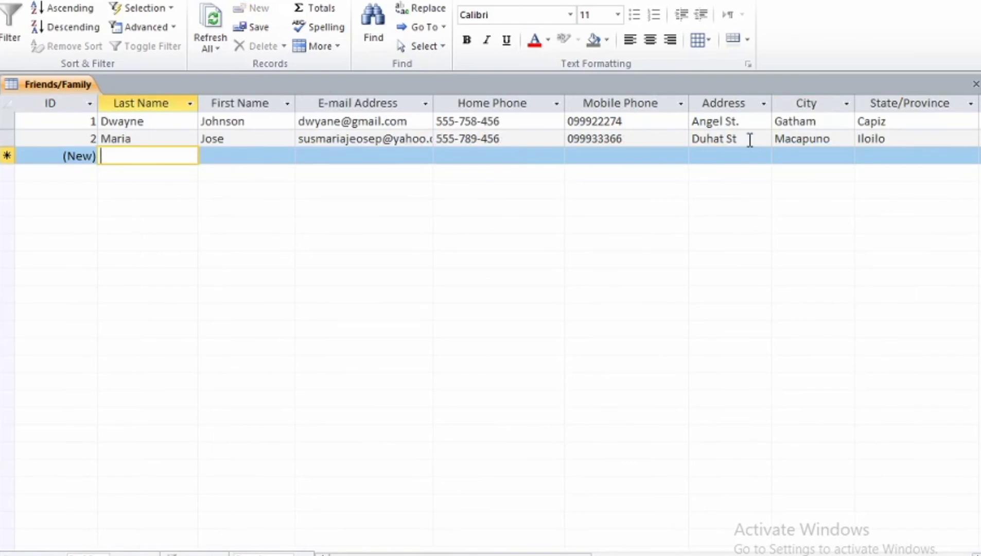
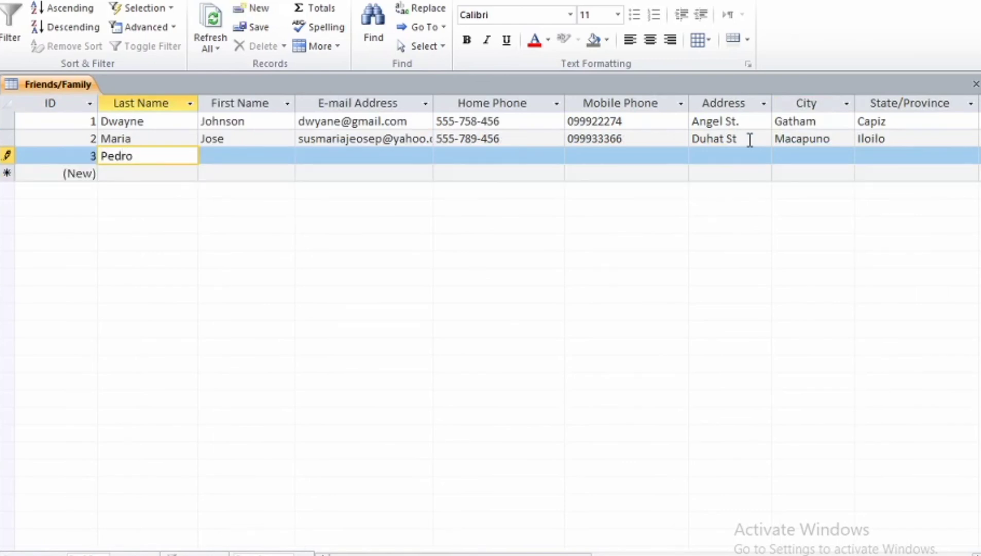
Step: Enter the third contact's name, e-mail, home and mobile phones, street, city and province
key("Tab")
key("Tab")
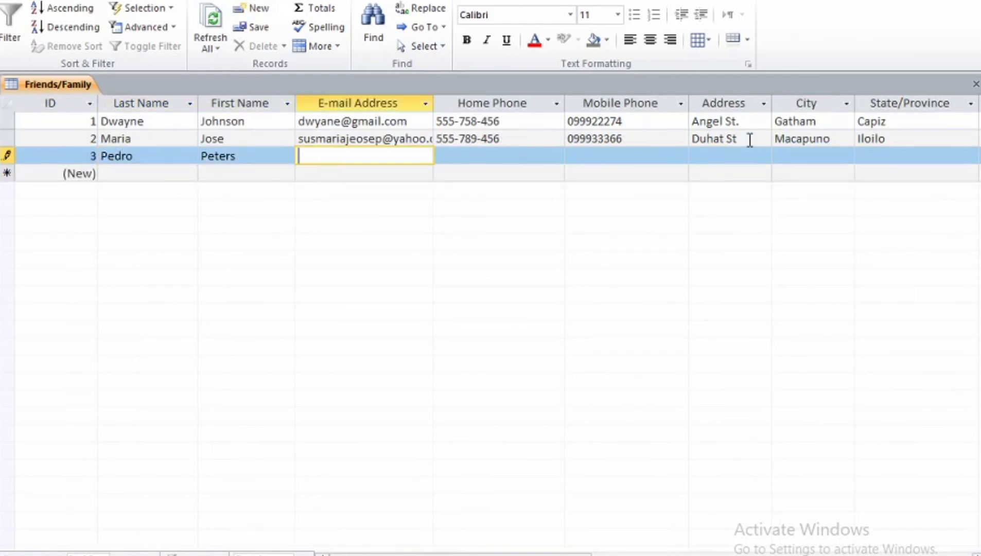
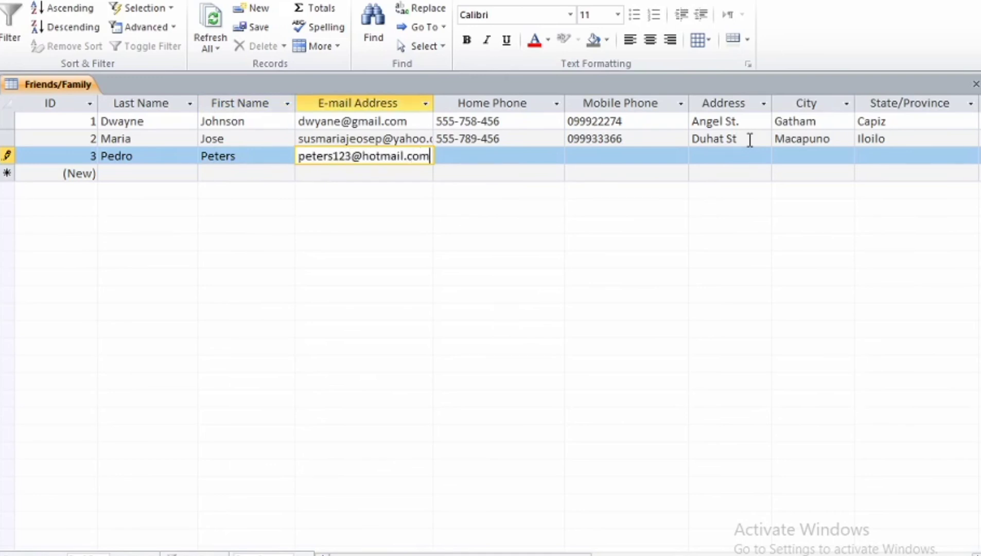
key("Tab")
type("777-123-456")
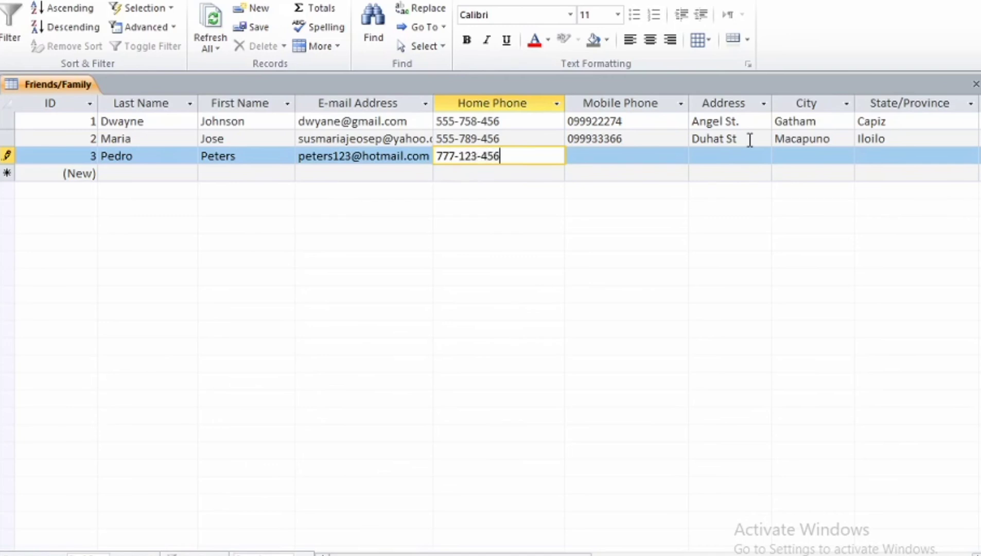
key("Tab")
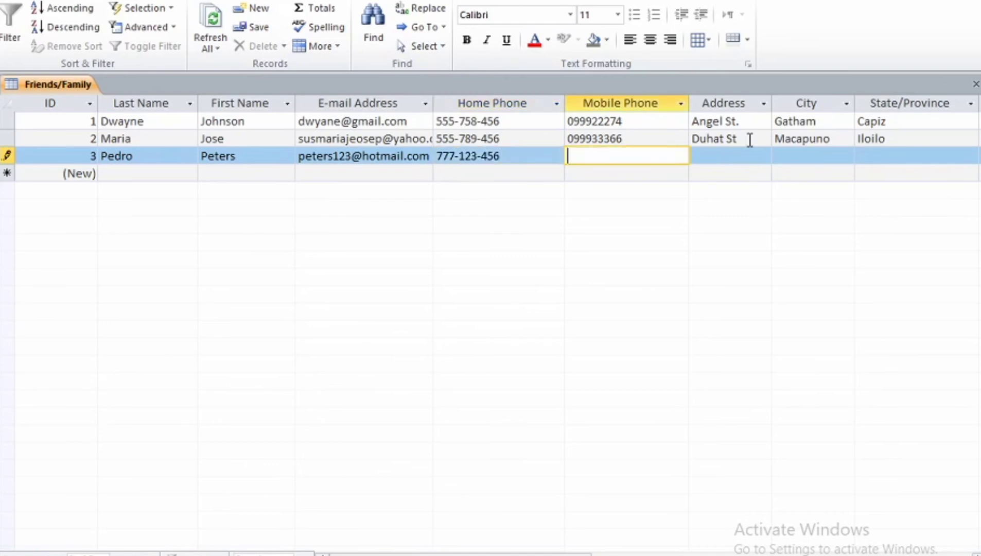
type("091235678")
key("Tab")
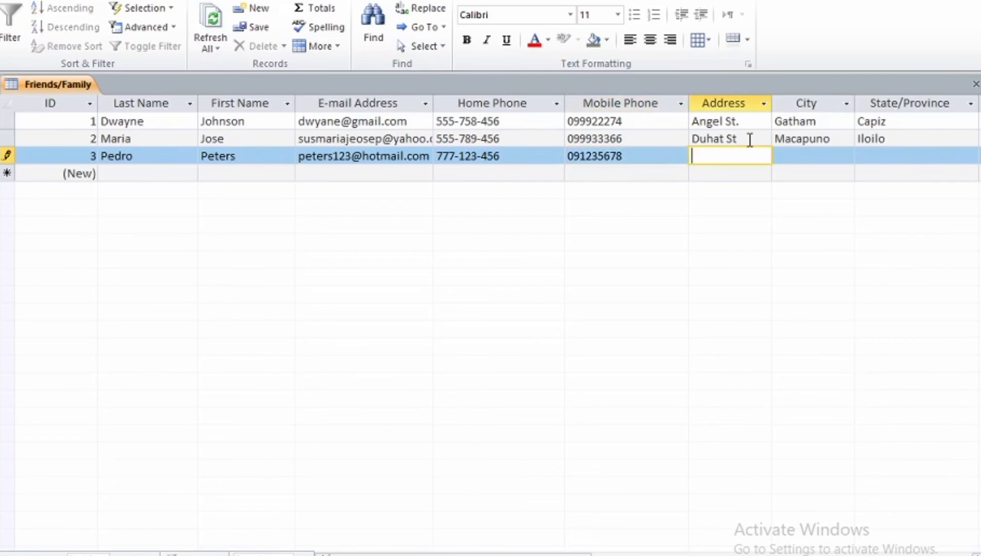
type("Sampagita St")
key("Tab")
type("Manila")
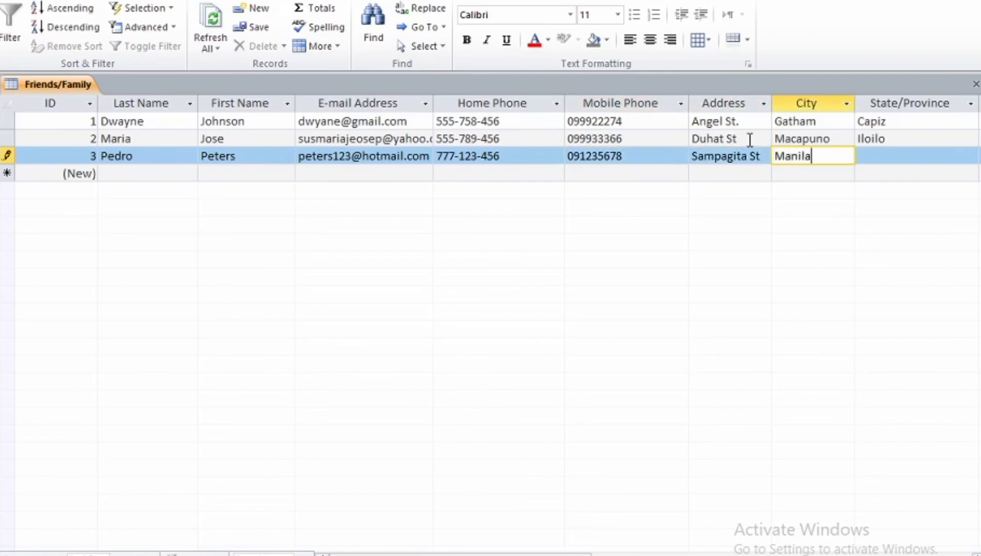
key("Tab")
type("Manila")
key("Tab")
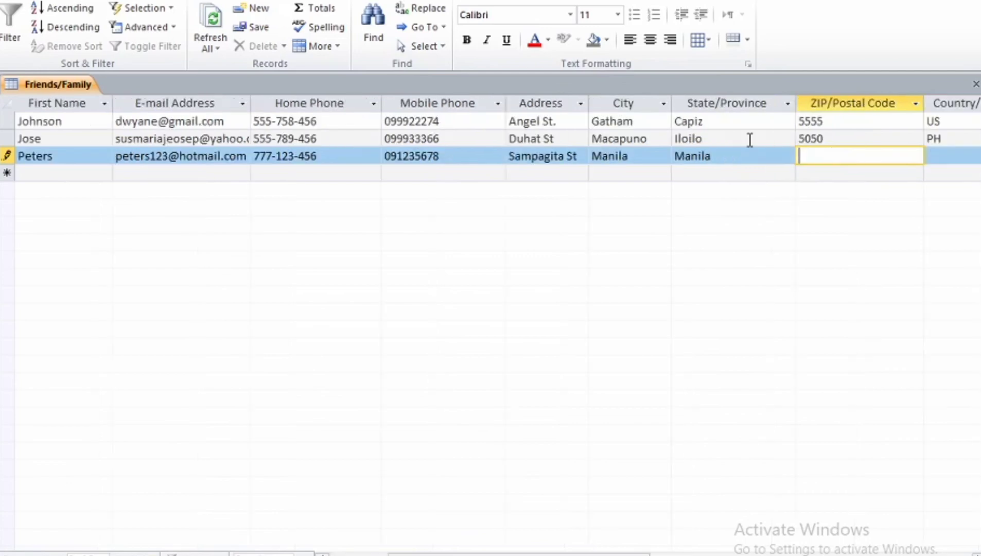
type("2550")
key("Tab")
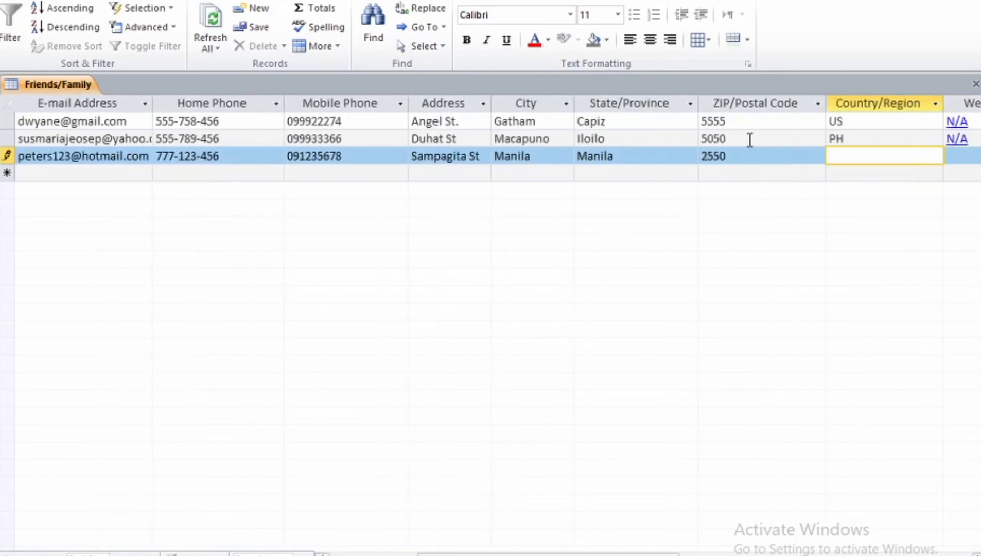
type("PH")
key("Tab")
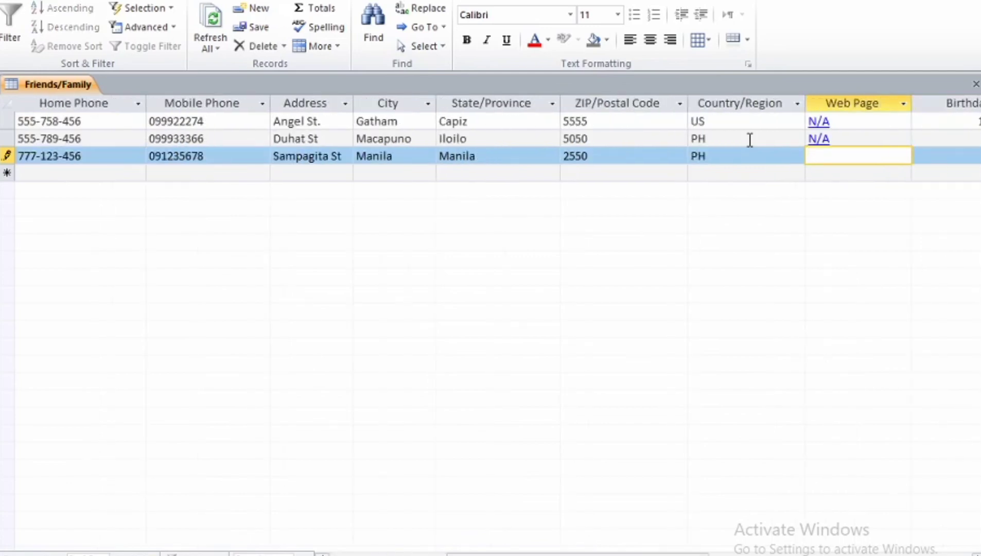
type("Peter.com")
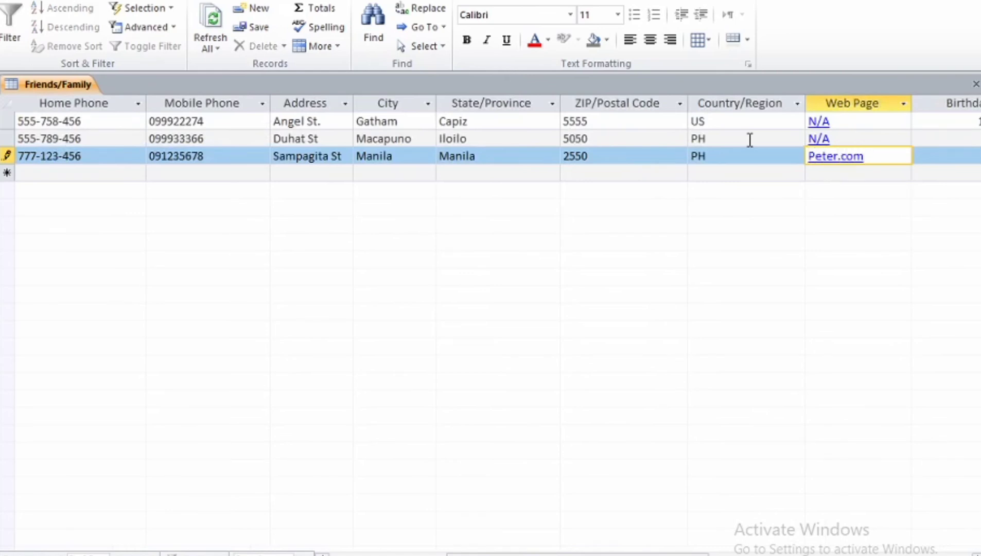
key("BackSpace")
key("BackSpace")
key("BackSpace")
key("BackSpace")
type("fam")
key("BackSpace")
key("BackSpace")
key("BackSpace")
type("sfamily.com.")
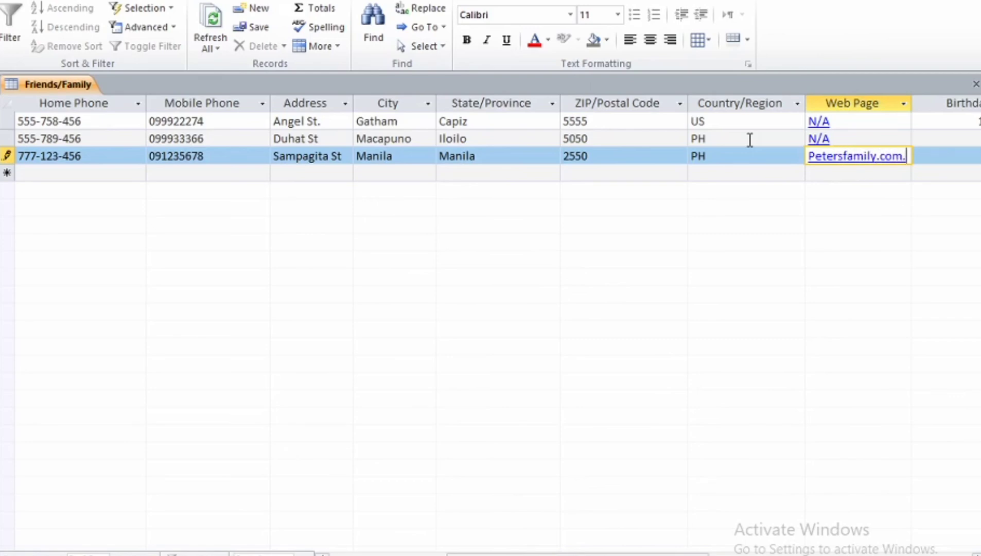
type("ph")
key("Tab")
type("8")
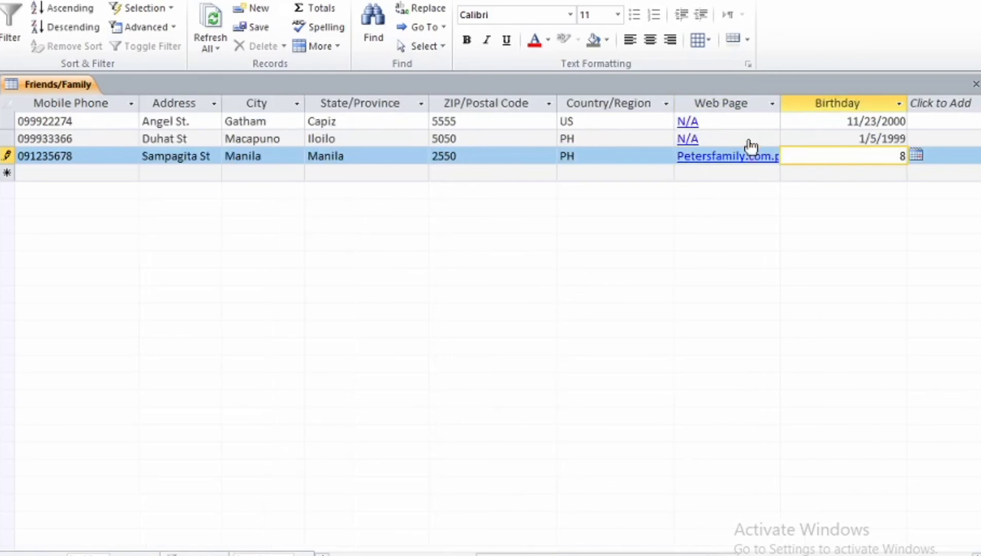
type("/28/1987")
key("Tab")
key("Tab")
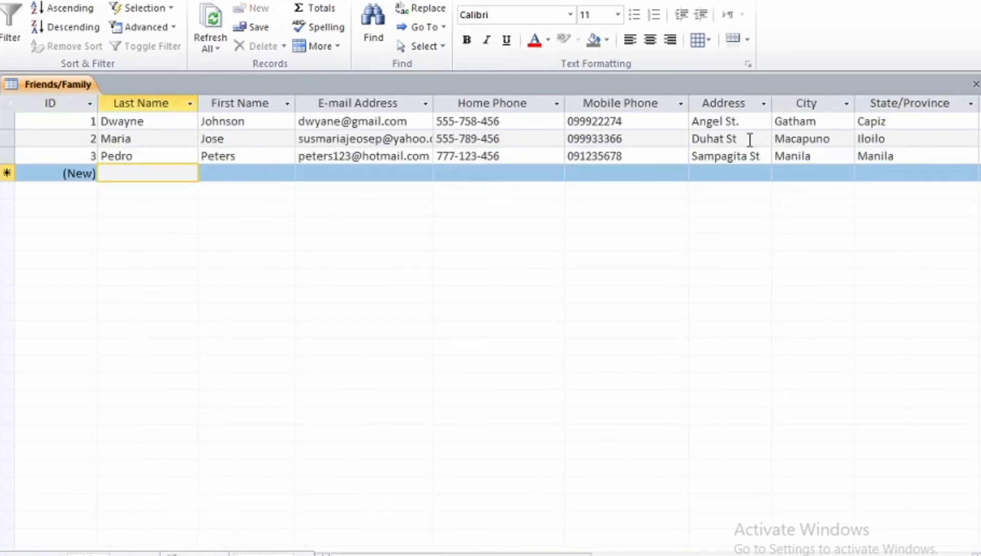
Step: Enter the fourth contact's name, e-mail, home and mobile phones, and street address
key("Tab")
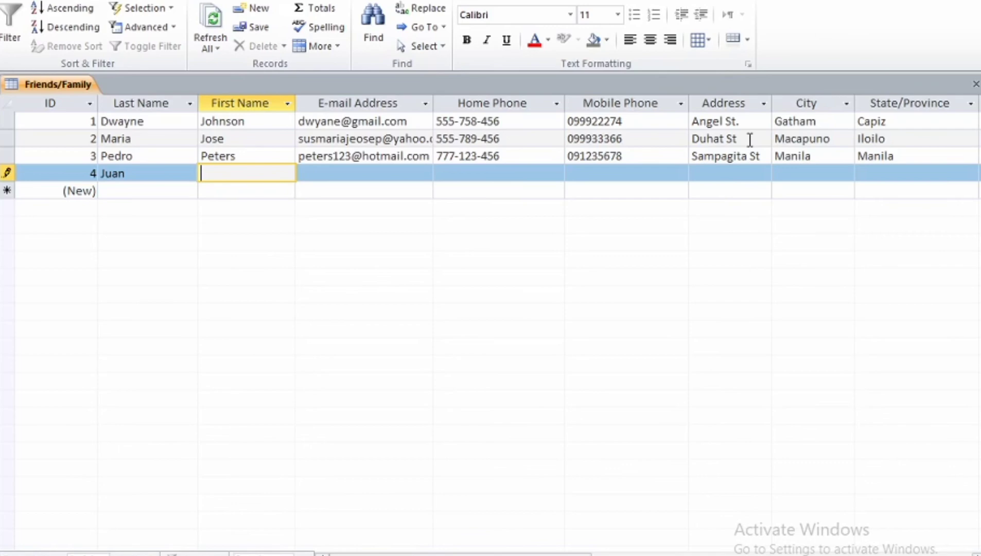
key("Tab")
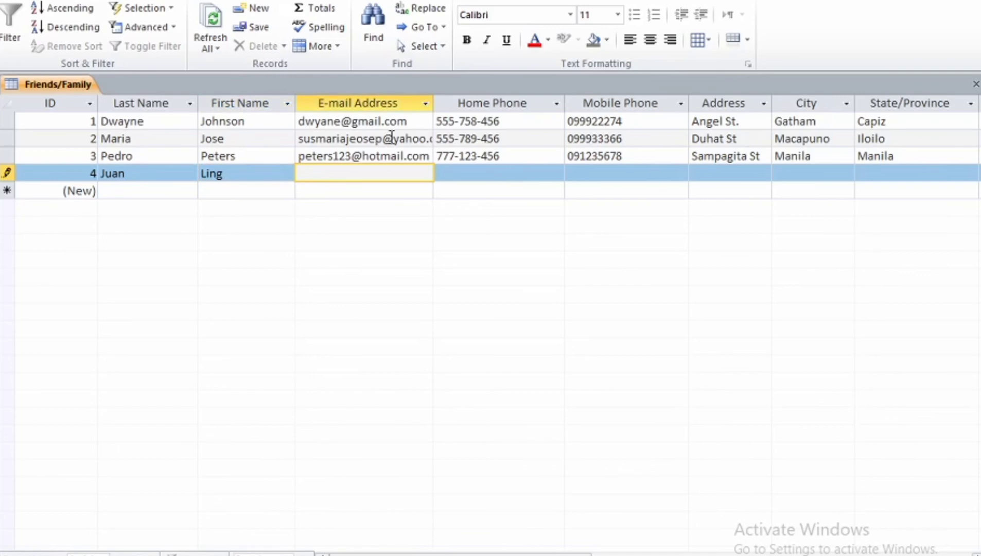
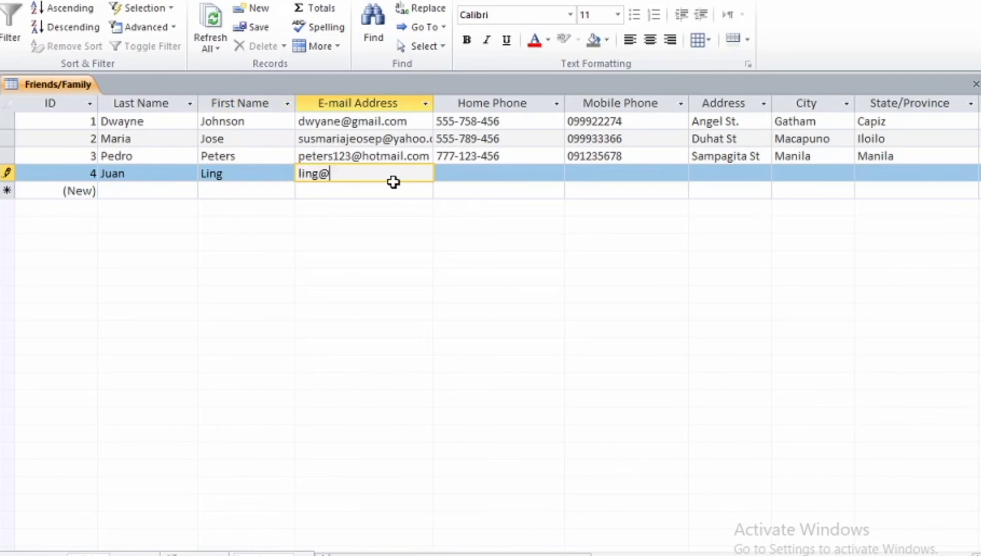
key("Tab")
key("BackSpace")
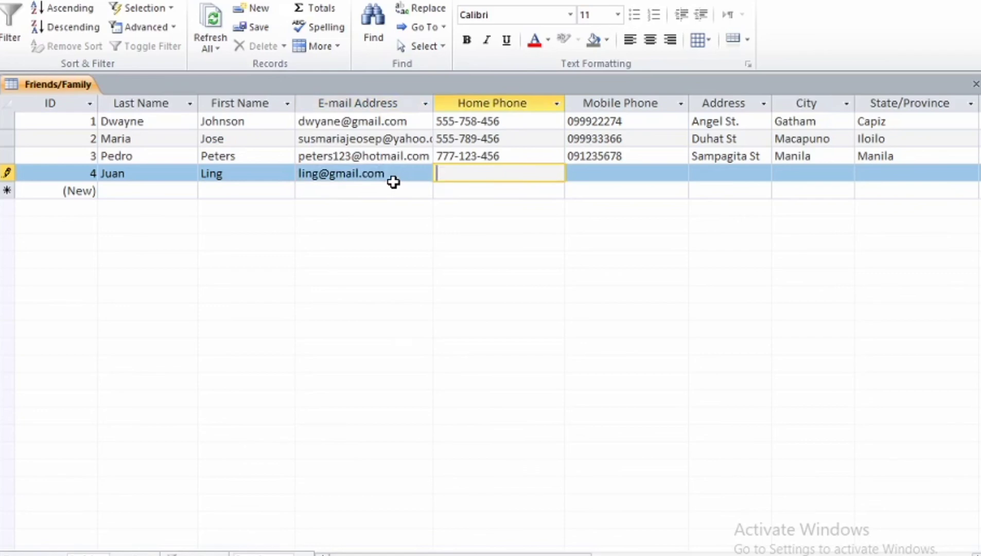
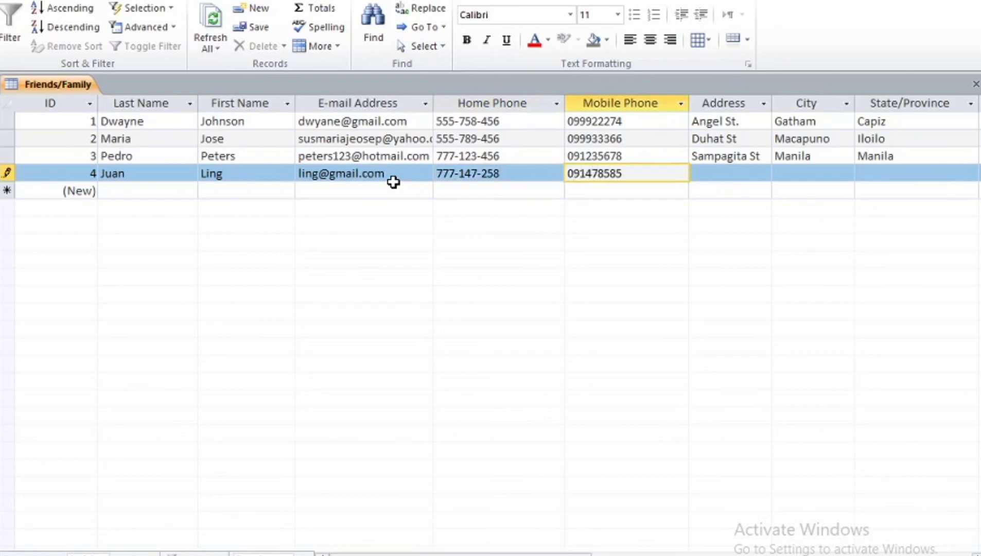
key("Tab")
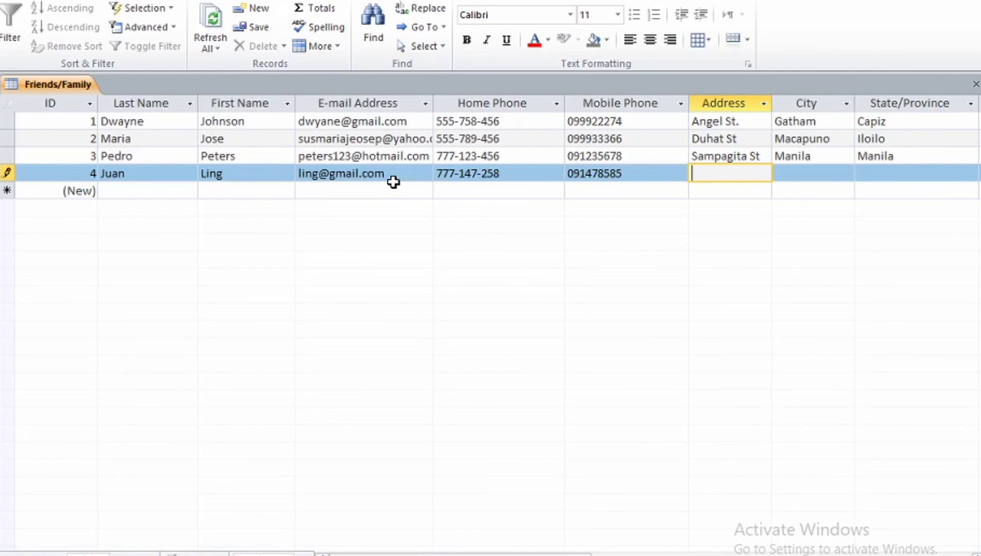
key("BackSpace")
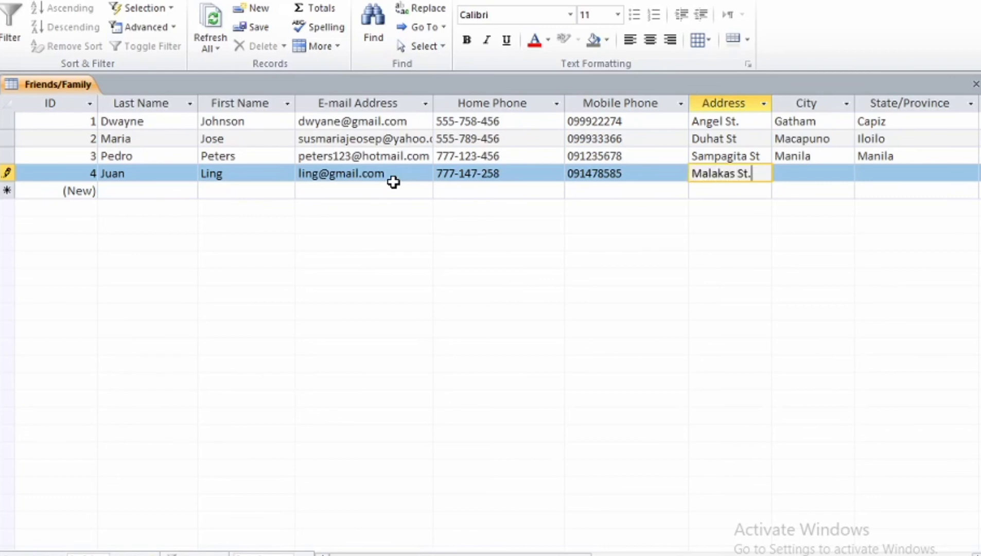
key("Tab")
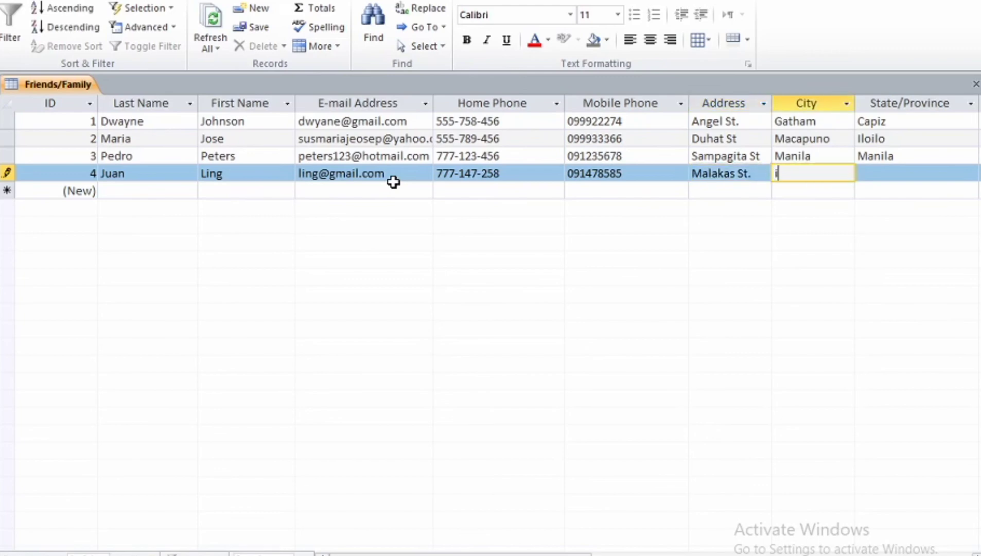
key("BackSpace")
key("BackSpace")
key("BackSpace")
key("BackSpace")
key("BackSpace")
key("BackSpace")
key("Tab")
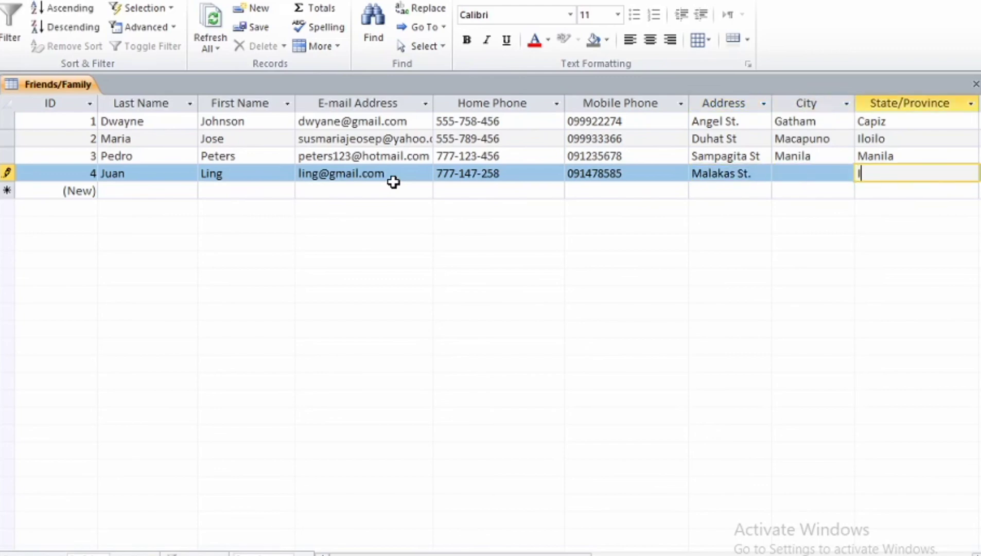
key("Tab")
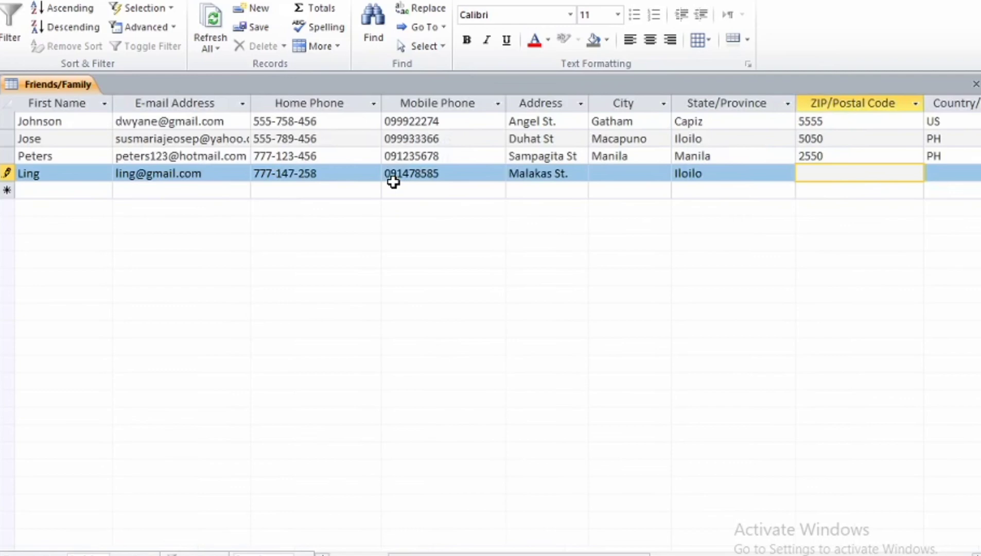
left_click(619, 173)
type("Iloilo")
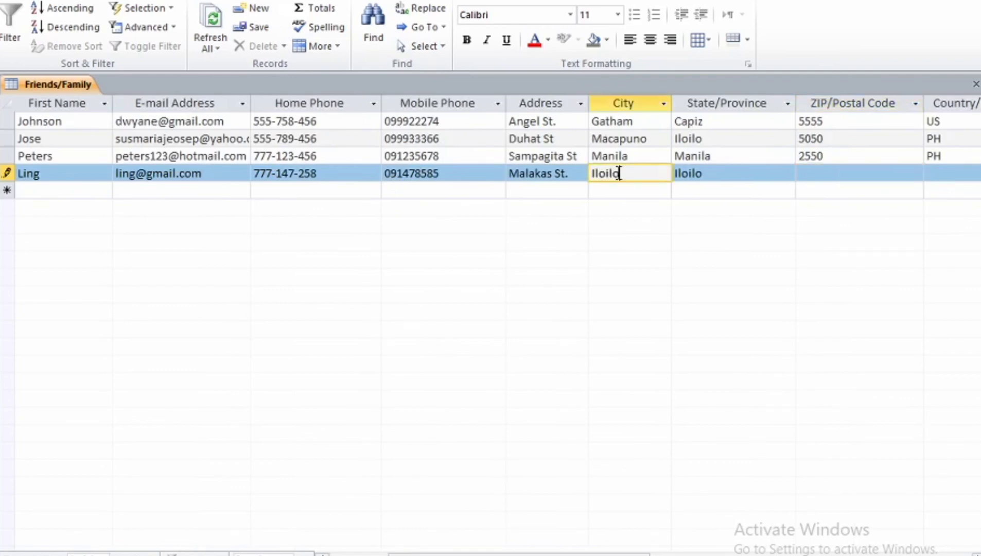
key("Tab")
type("5026")
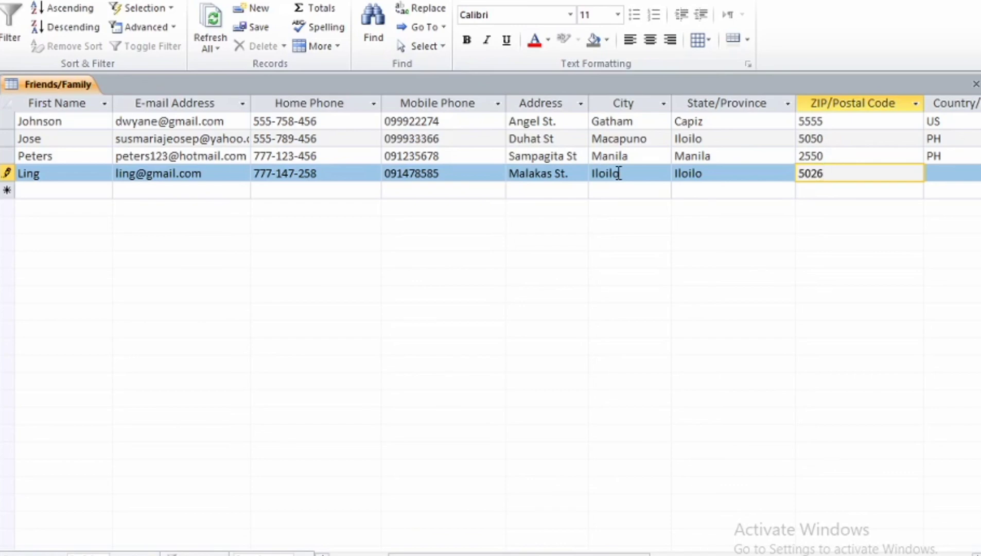
key("Tab")
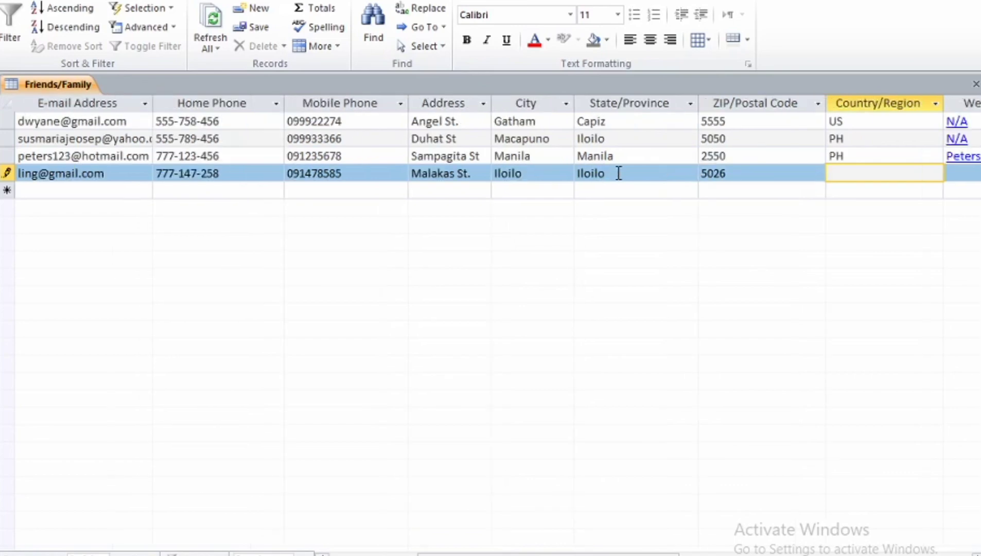
type("CH")
key("Tab")
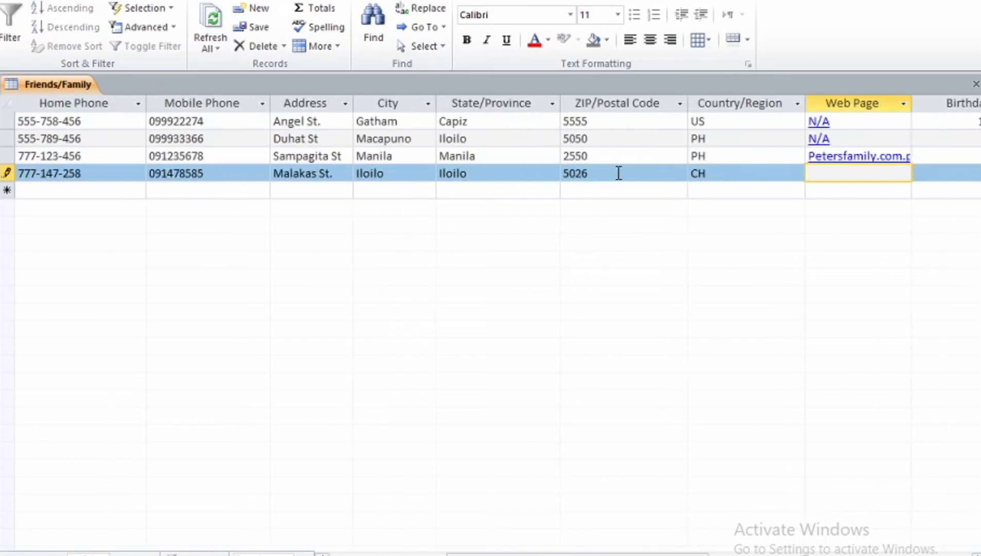
type("ling")
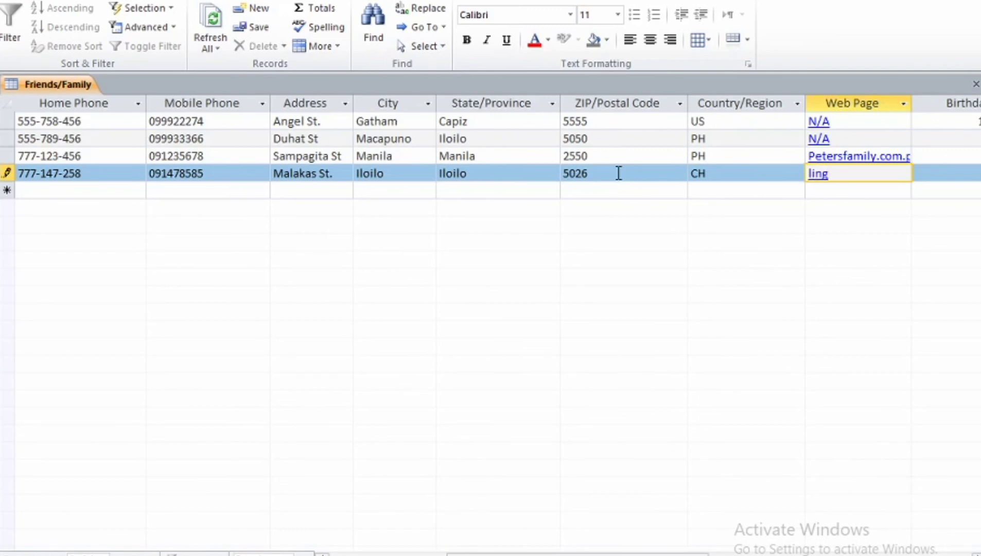
type("Fundation.com")
key("Tab")
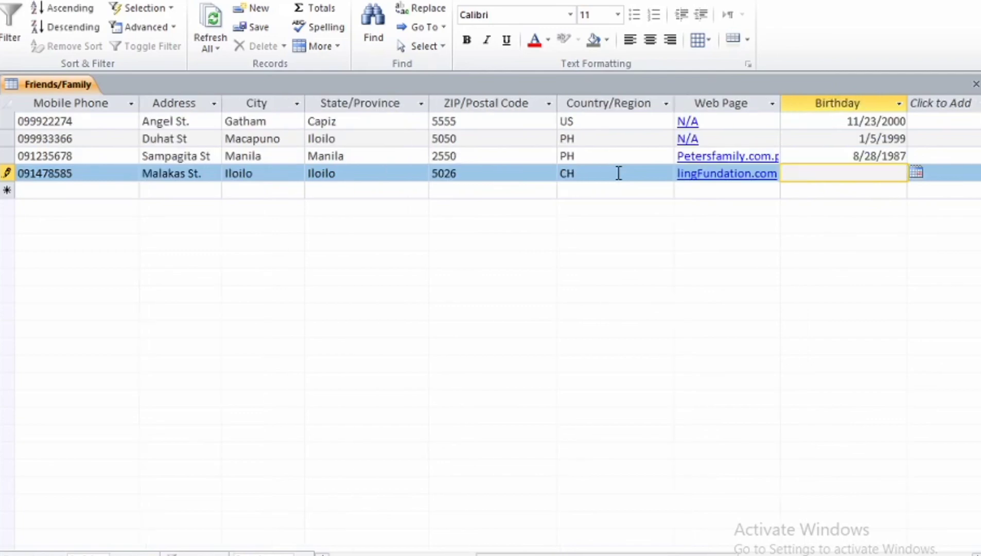
type("9/25/1998")
key("Tab")
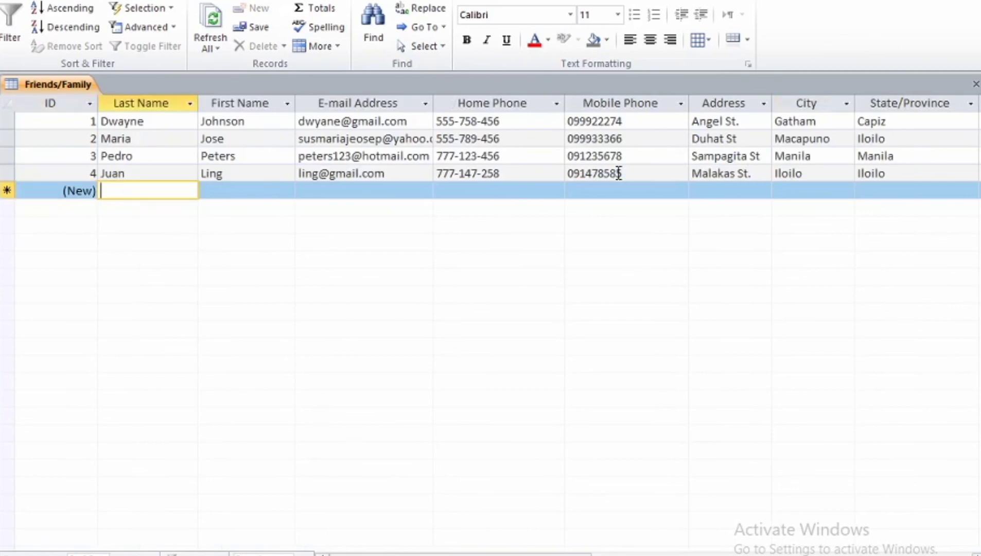
Step: Enter the new contact's last name, first name, e-mail address, home phone and mobile phone
type("Jm")
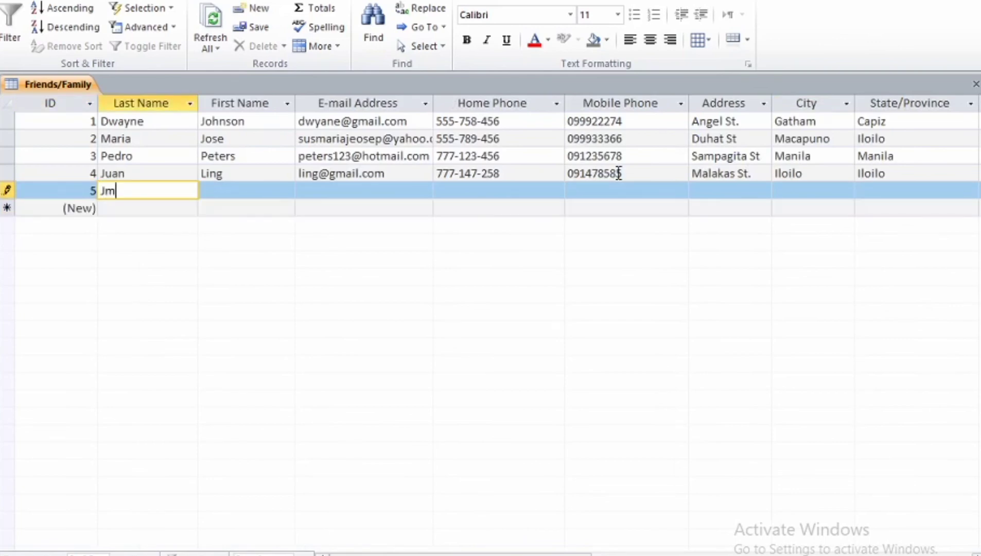
key("BackSpace")
key("Tab")
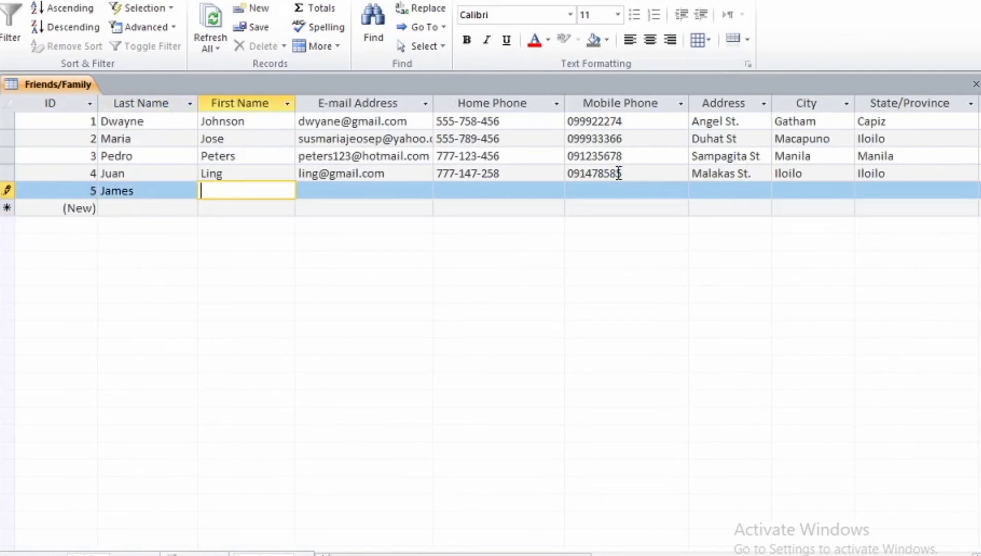
key("Tab")
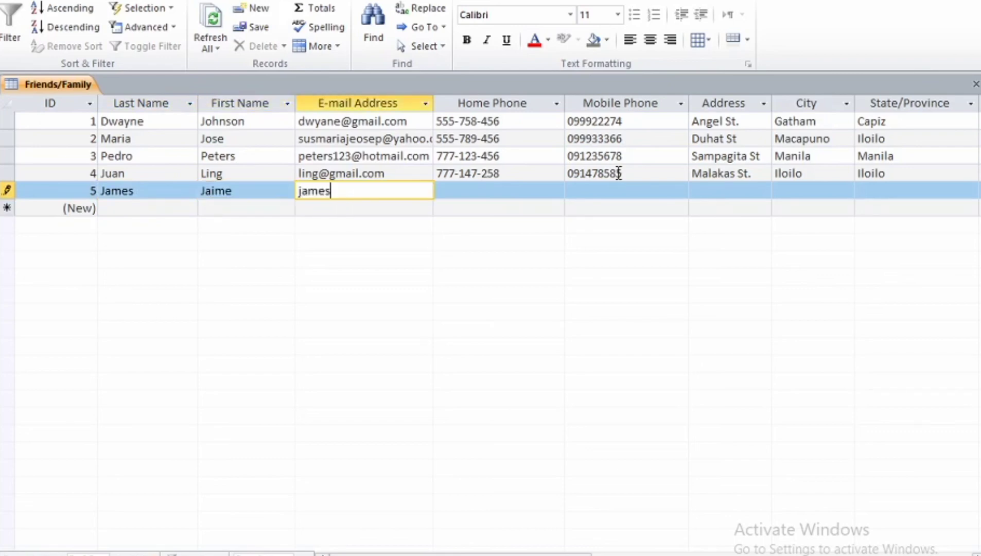
key("Tab")
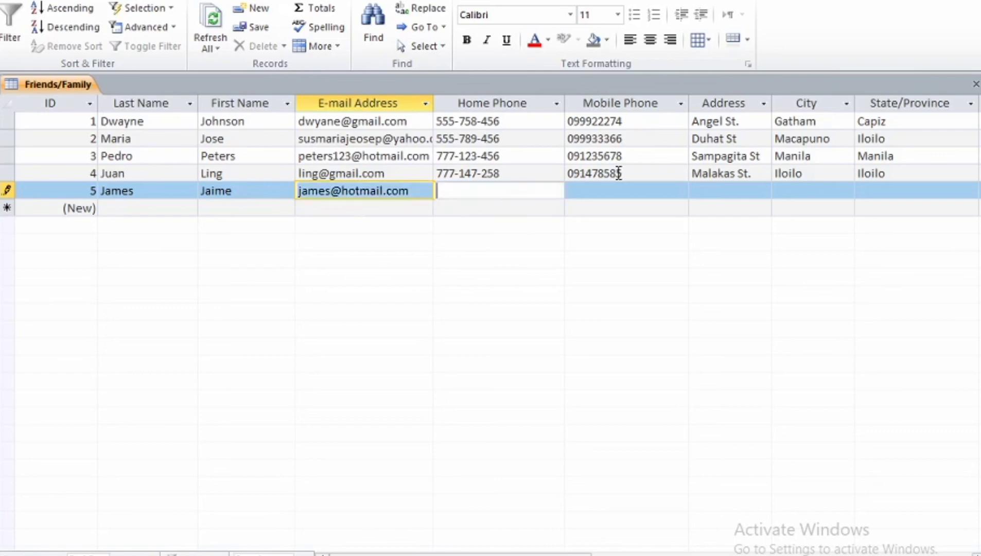
type("5")
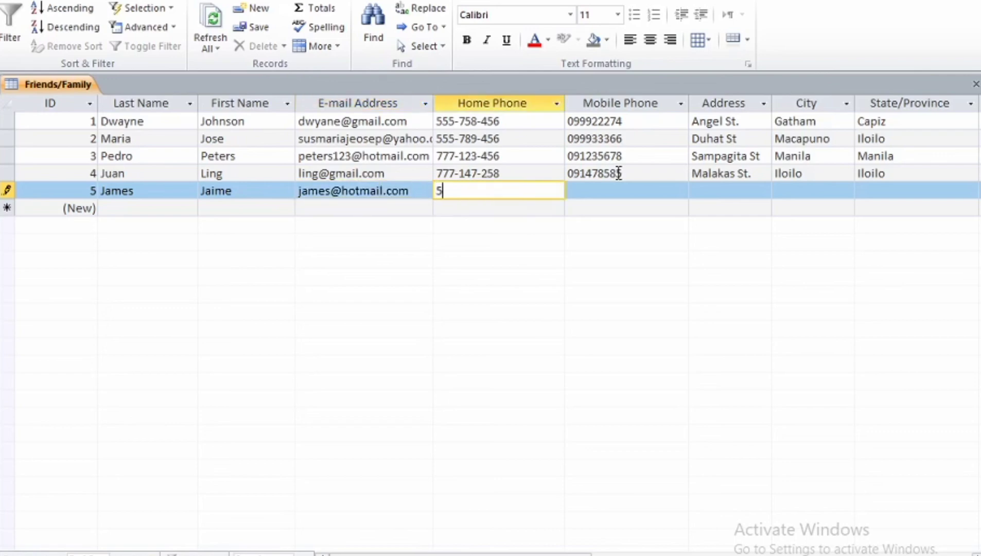
type("55-456-963")
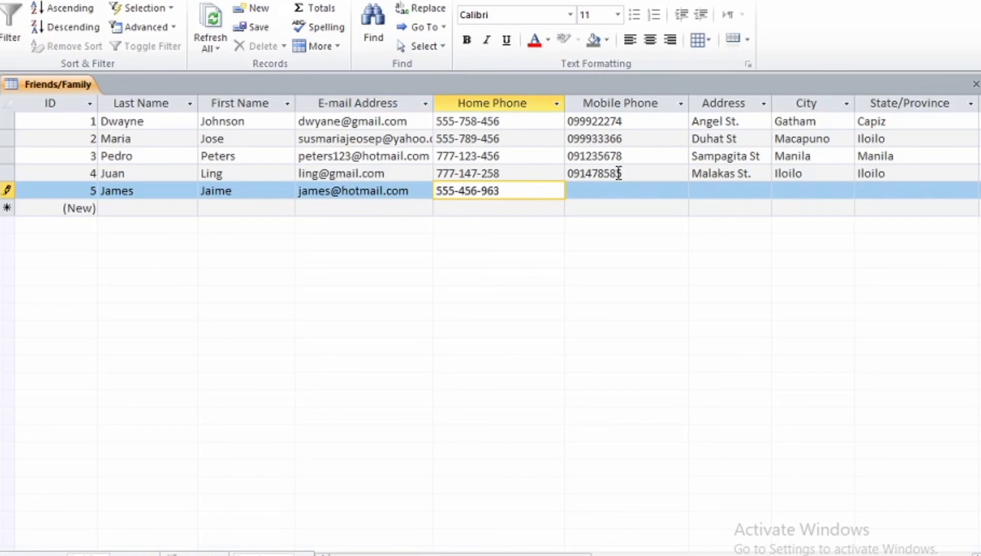
key("Tab")
type("099956567")
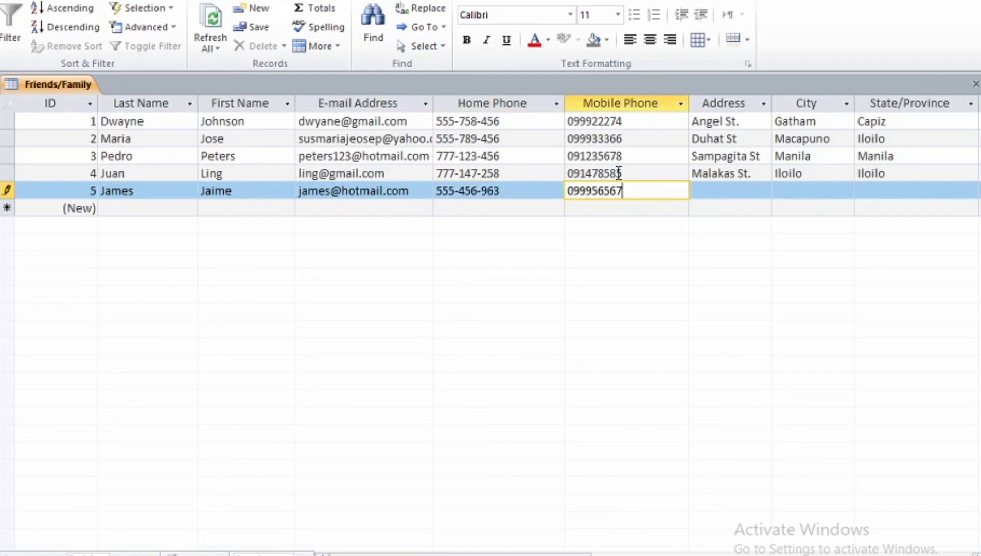
key("Tab")
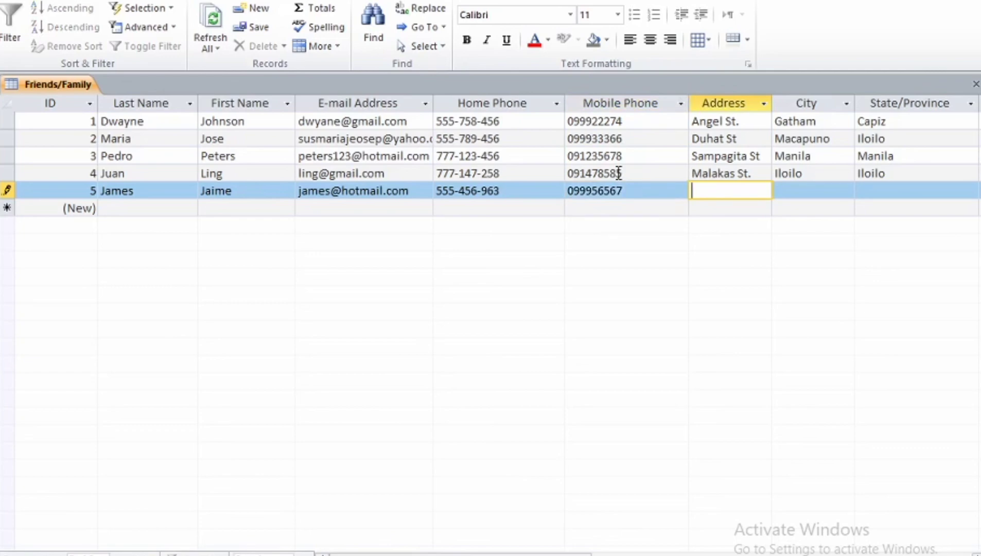
Step: Enter the street address and set City to San Jose, replacing the mistaken Antique entry
type("Maganda St.")
key("Tab")
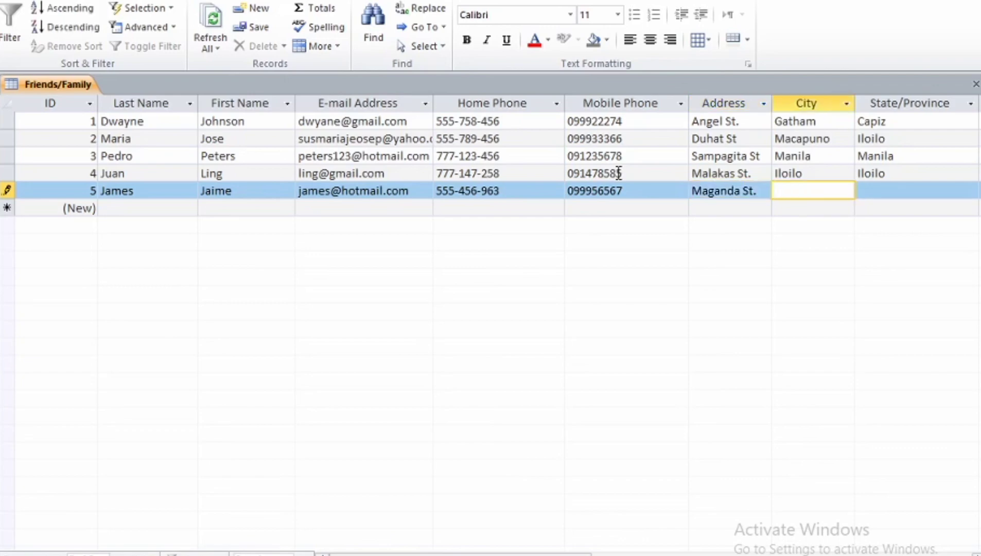
type("Antique")
key("Tab")
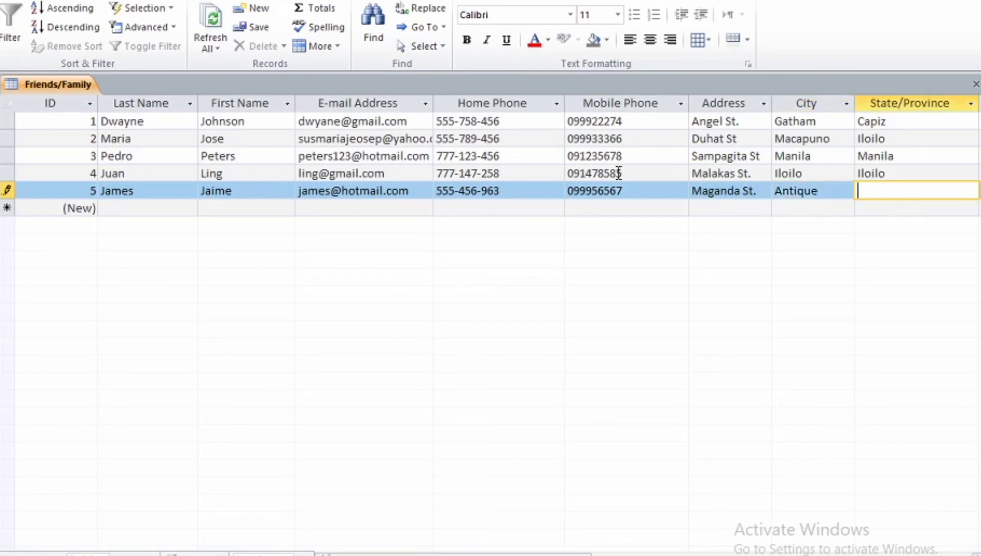
left_click(825, 191)
key("BackSpace")
key("BackSpace")
key("BackSpace")
key("BackSpace")
key("BackSpace")
key("BackSpace")
key("BackSpace")
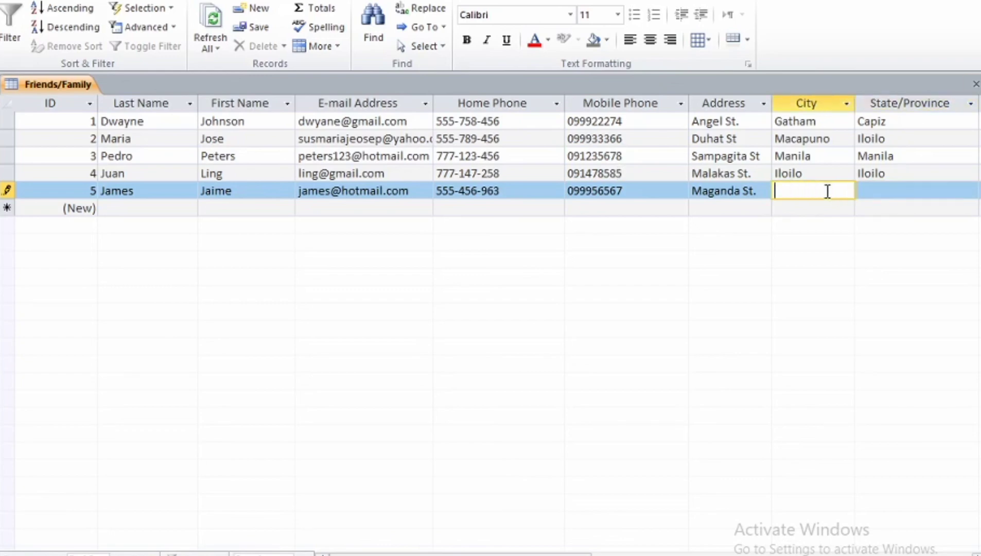
type("San Jose")
key("Tab")
type("Antique")
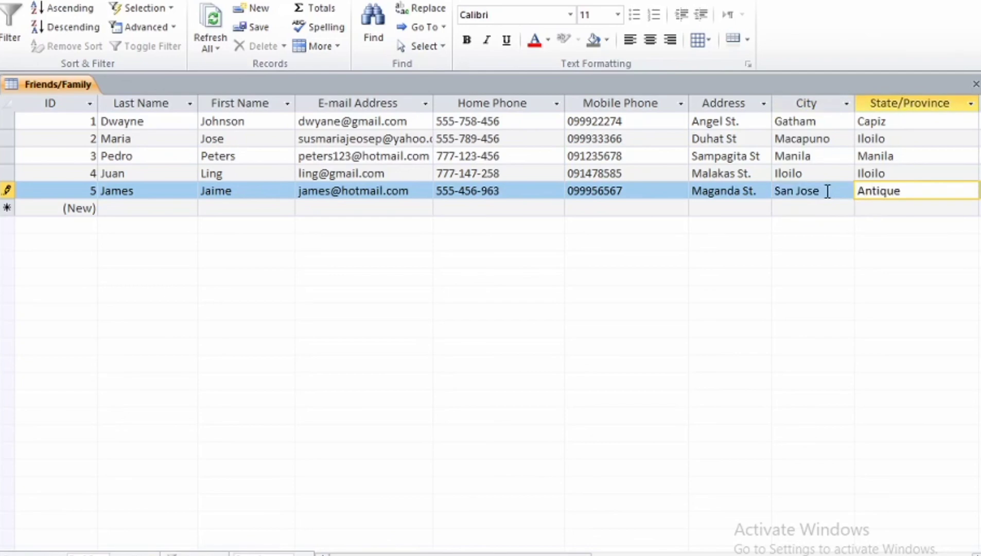
key("Tab")
type("2523")
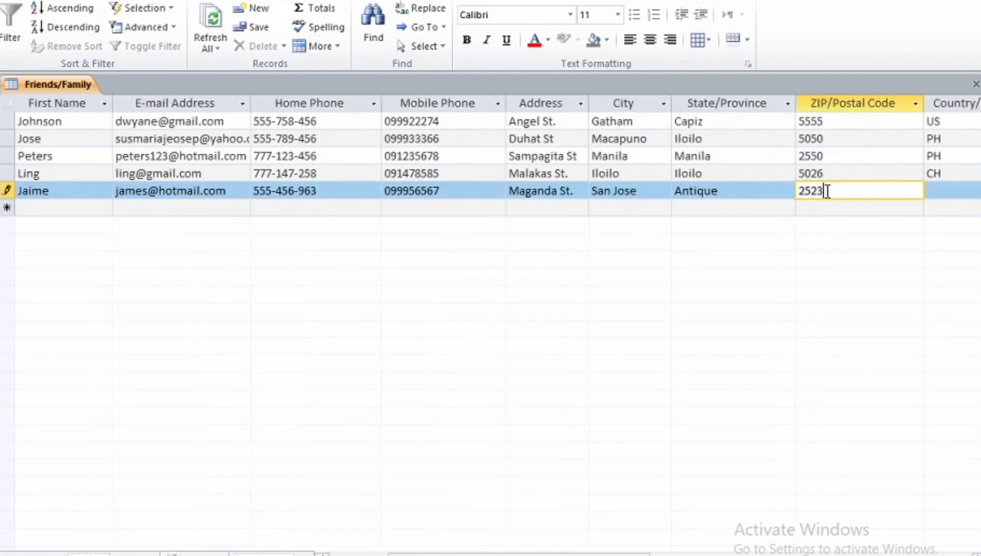
key("Tab")
type("PH")
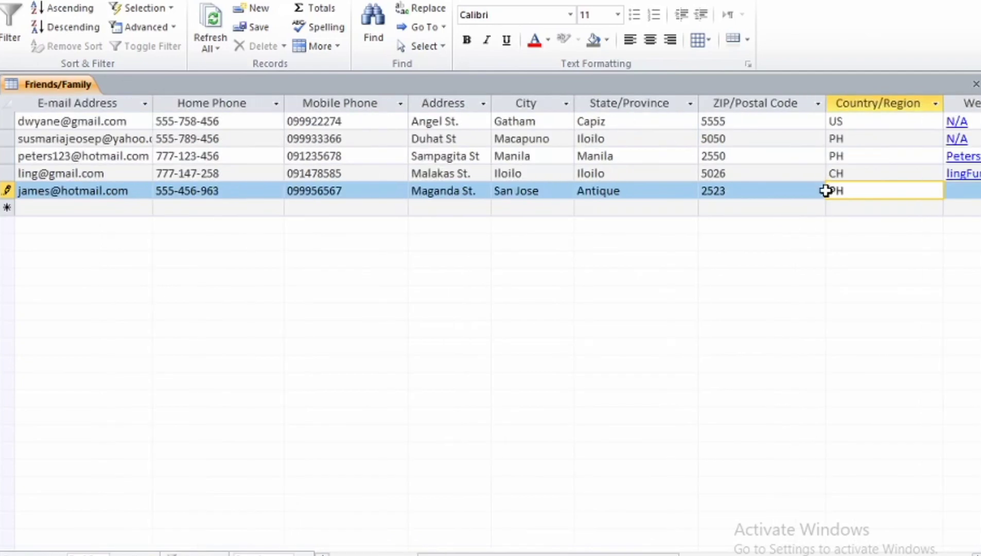
key("Tab")
type("N/A")
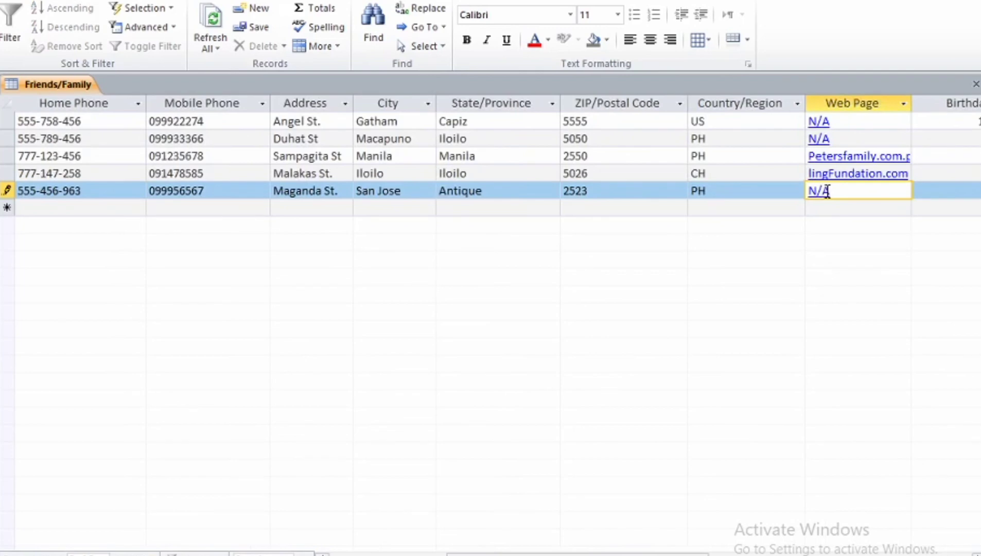
key("Tab")
type("7/5/")
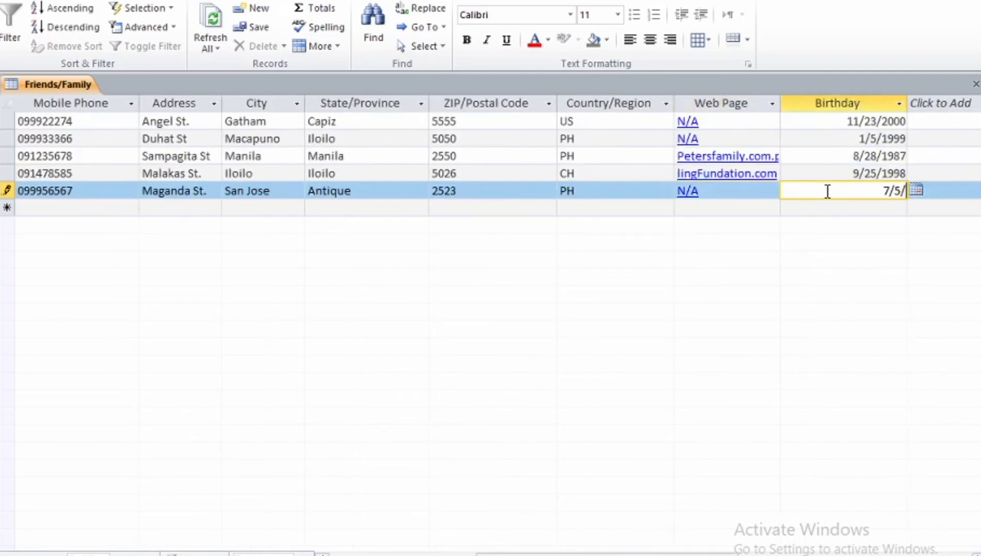
type("2009")
key("Tab")
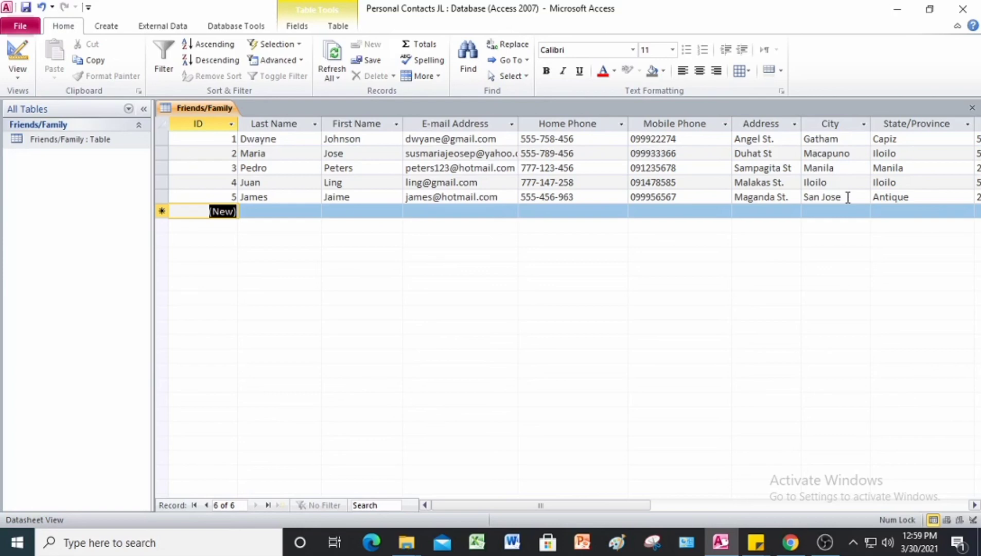
Step: Build a quick form from the Friends/Family table and style it with the Black Tie theme
left_click(108, 26)
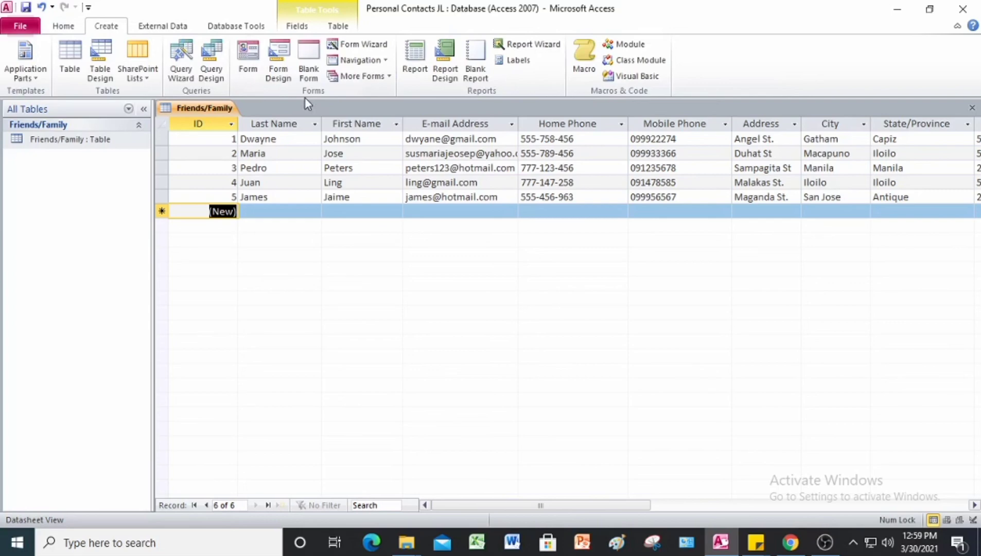
left_click(251, 66)
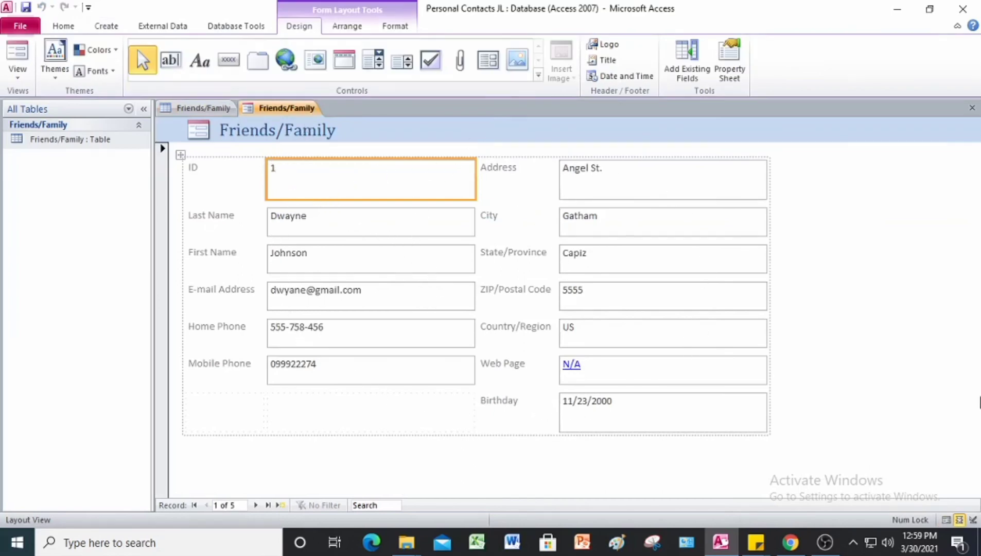
left_click(52, 77)
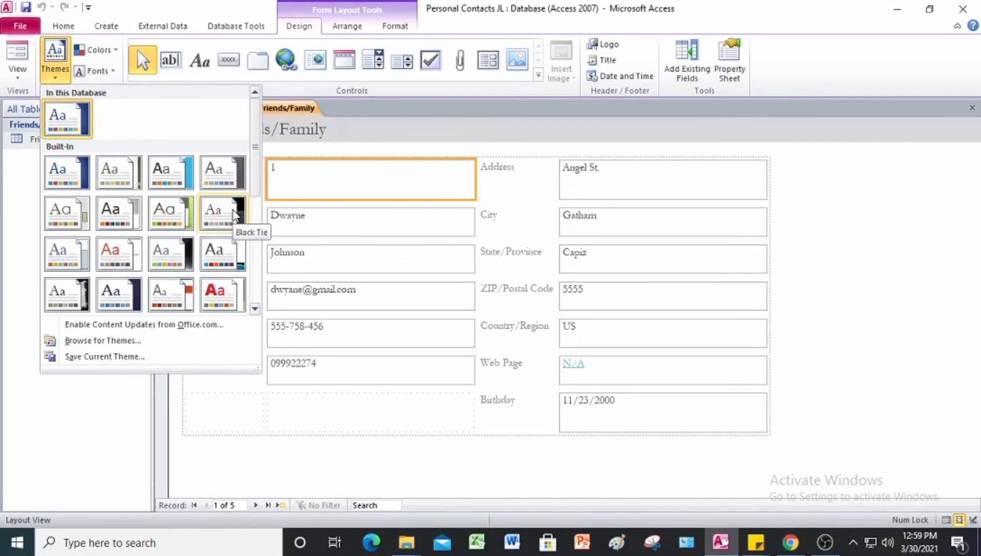
left_click(234, 214)
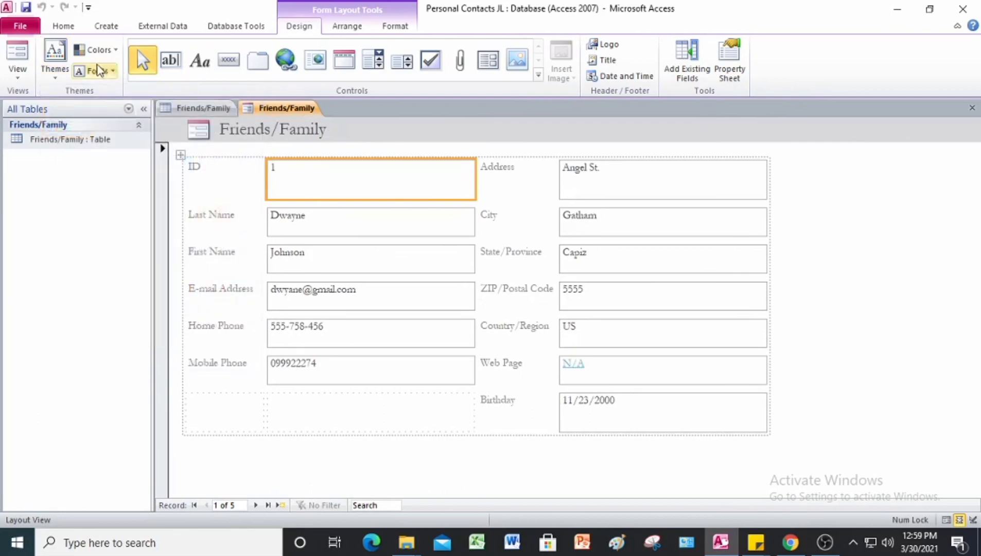
left_click(49, 77)
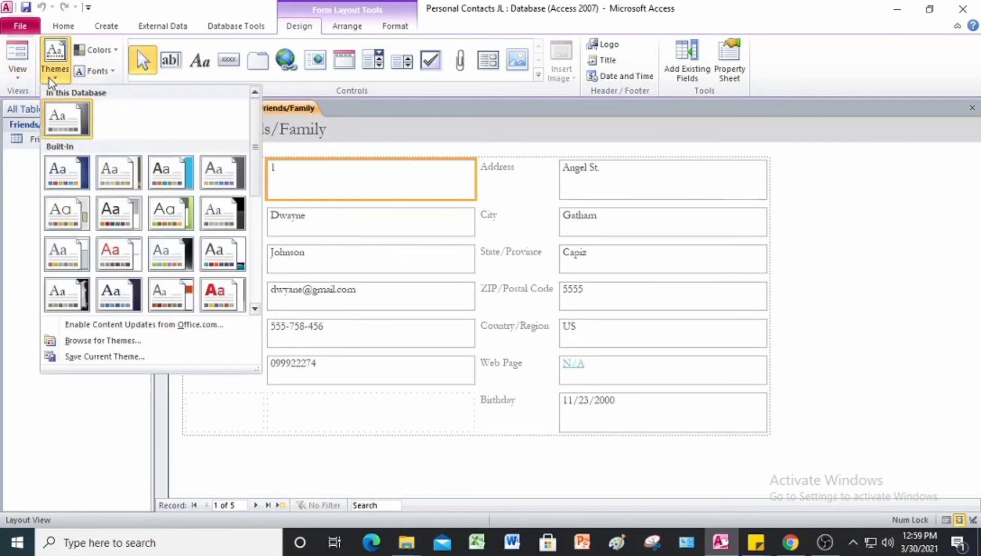
left_click(235, 220)
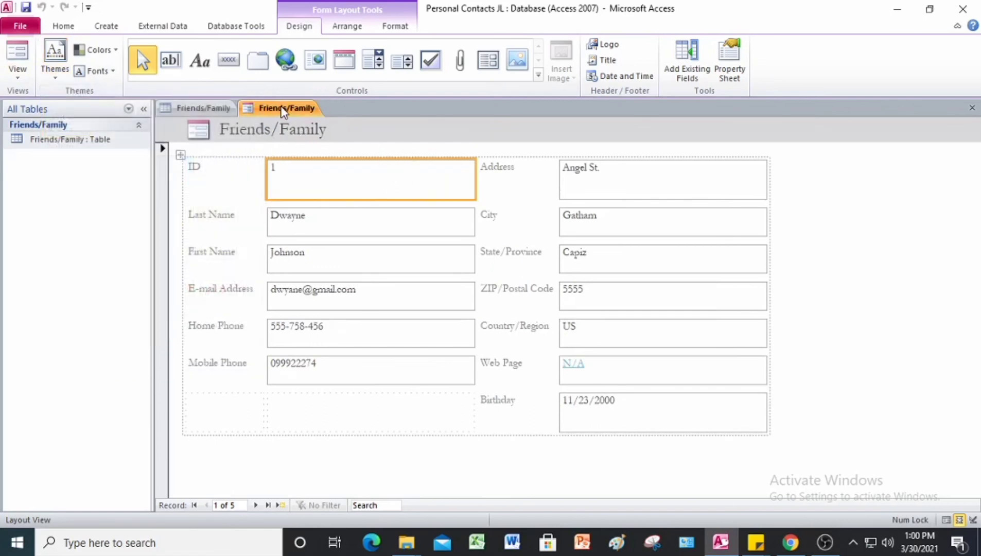
Step: Save the new form under the name Friends/Family
right_click(283, 108)
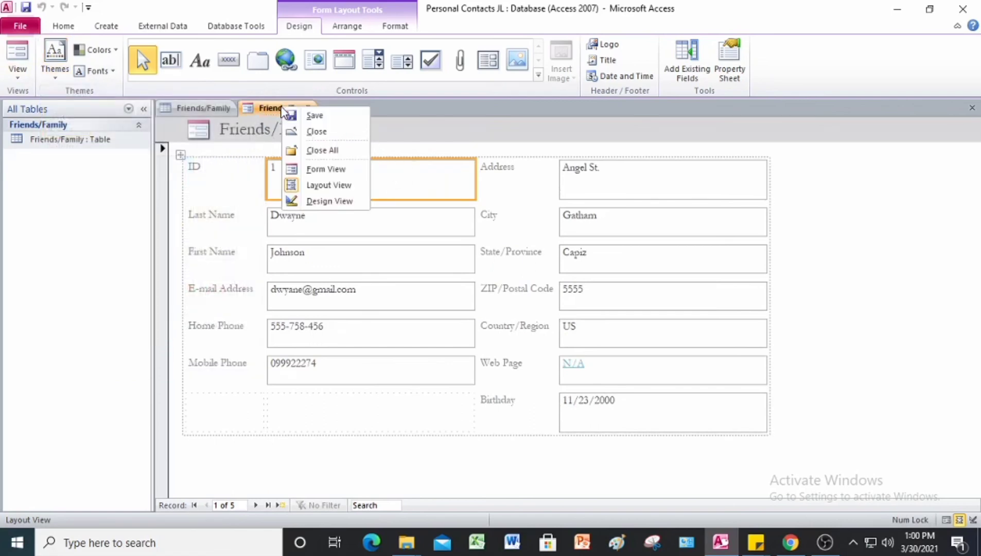
left_click(312, 116)
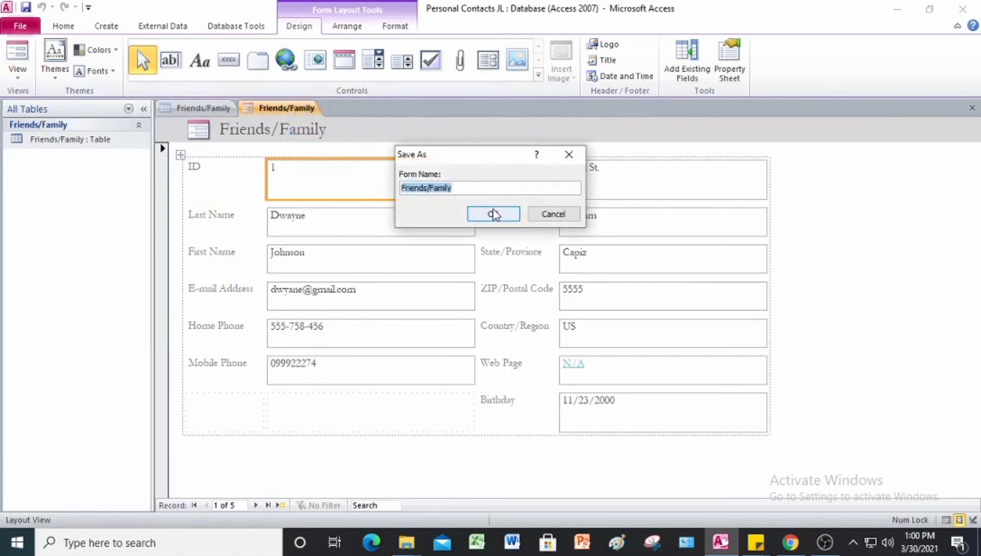
left_click(493, 216)
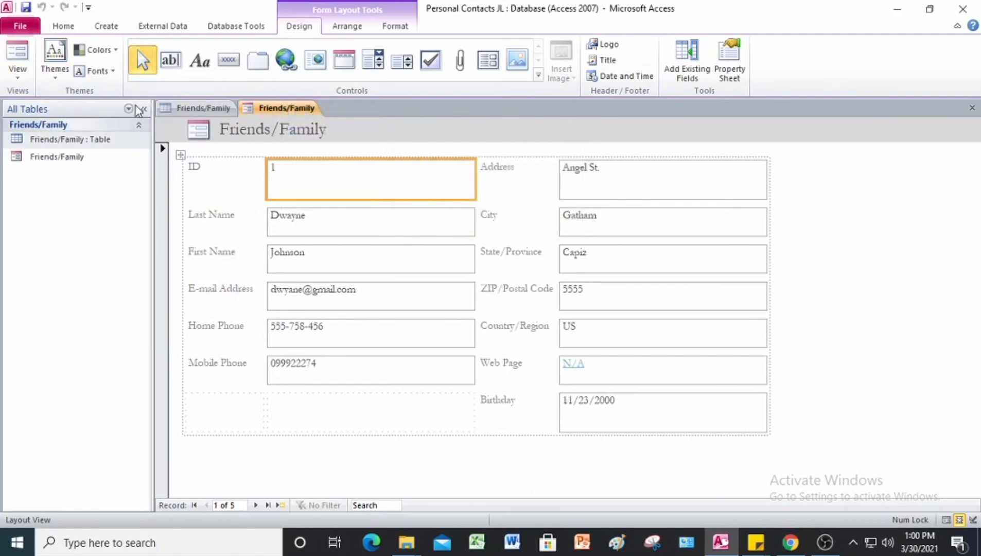
Step: Apply the dark built-in theme from row 2, column 4 to the form
left_click(55, 67)
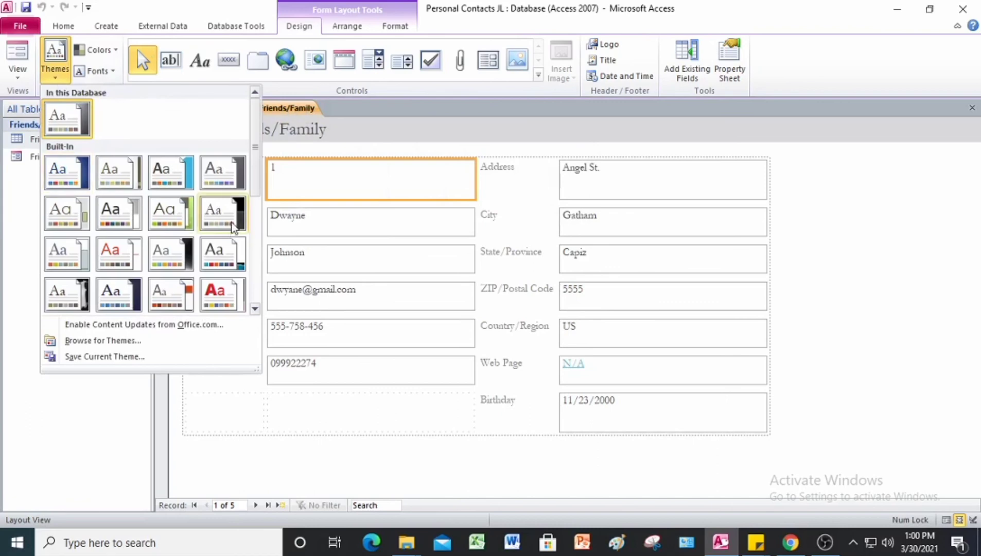
key("Escape")
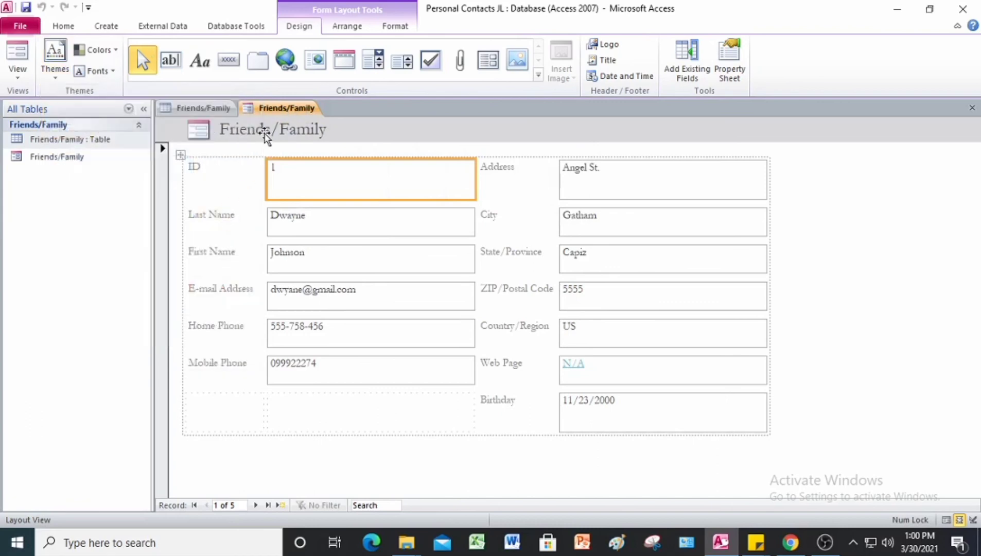
left_click(265, 131)
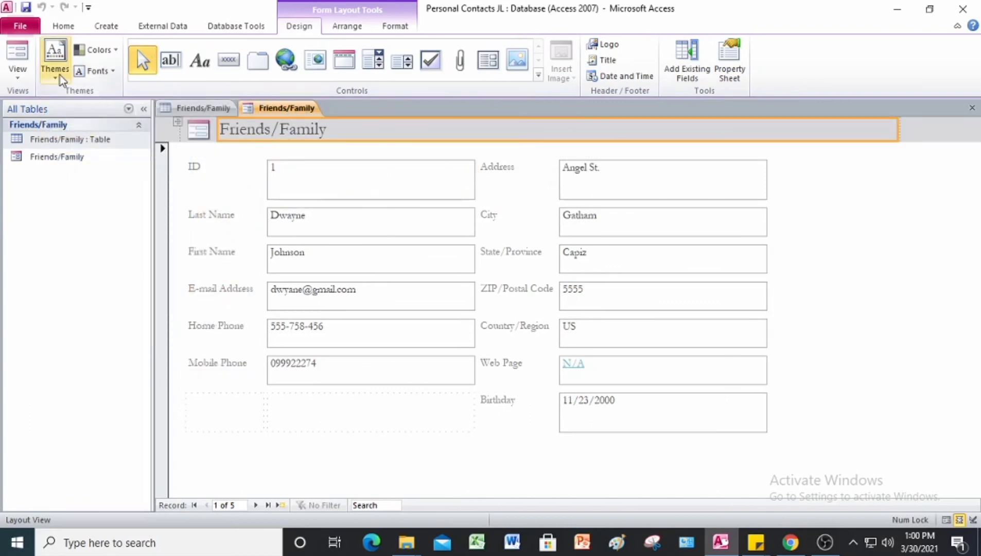
left_click(54, 62)
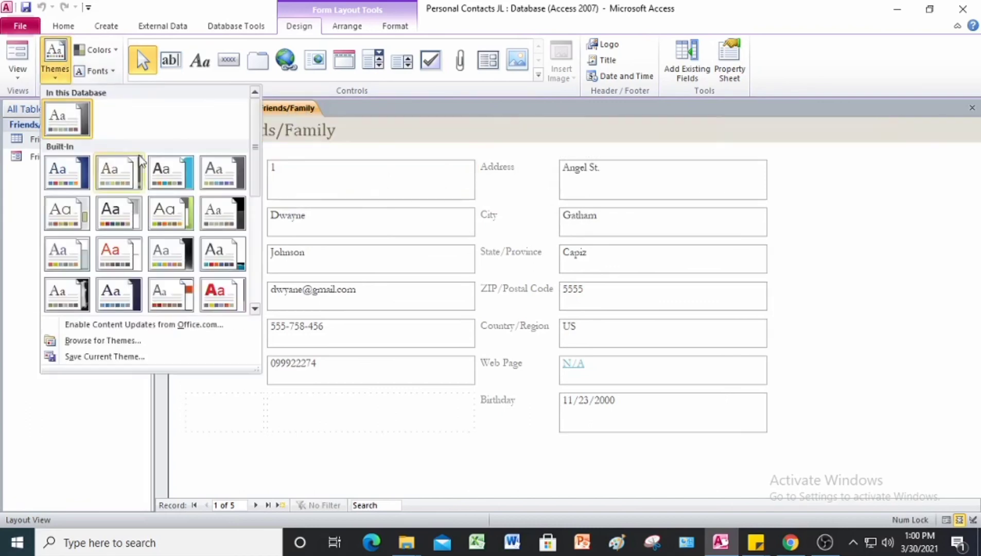
left_click(219, 212)
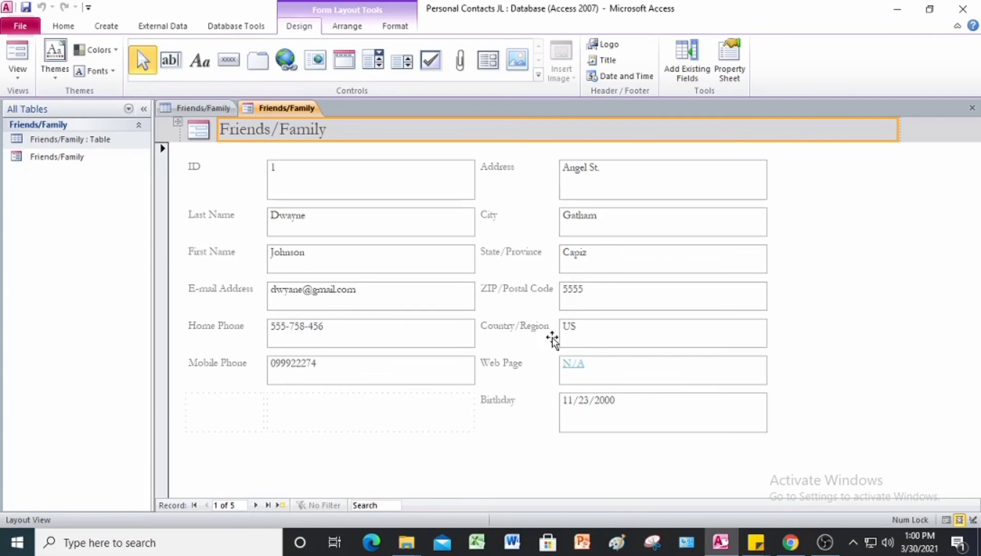
Step: Run the Form Wizard on Friends/Family with First Name, Last Name, E-mail Address, Home Phone, Mobile Phone and Birthday
left_click(91, 145)
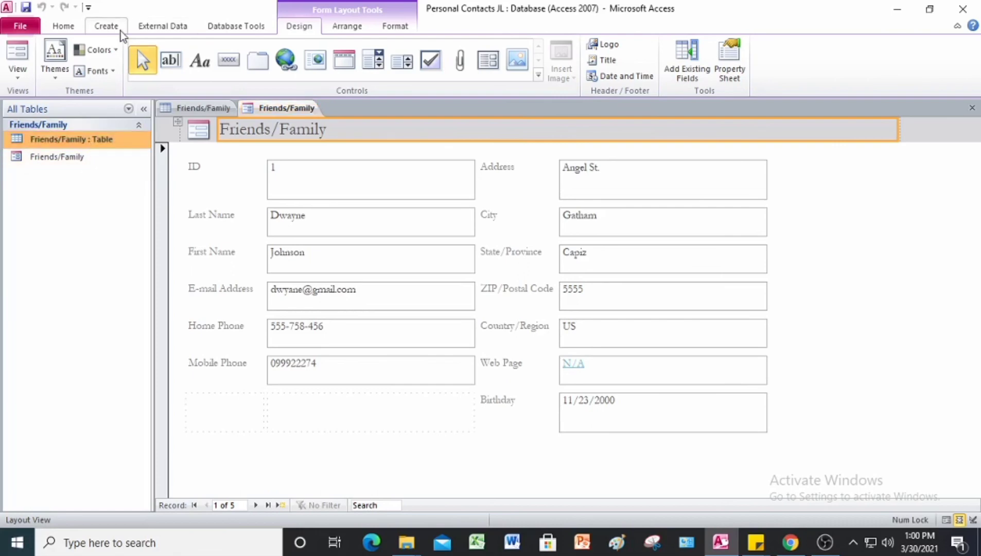
left_click(107, 26)
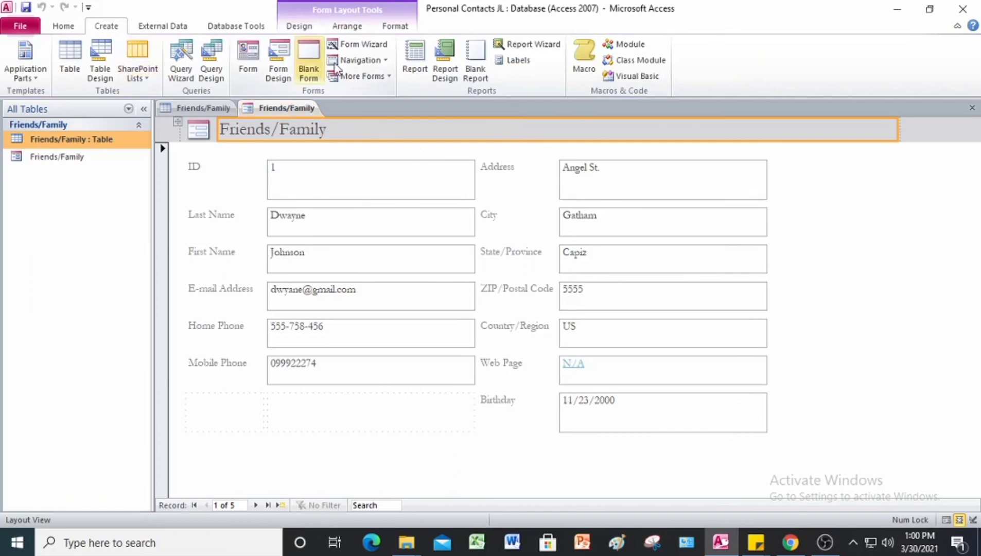
left_click(357, 45)
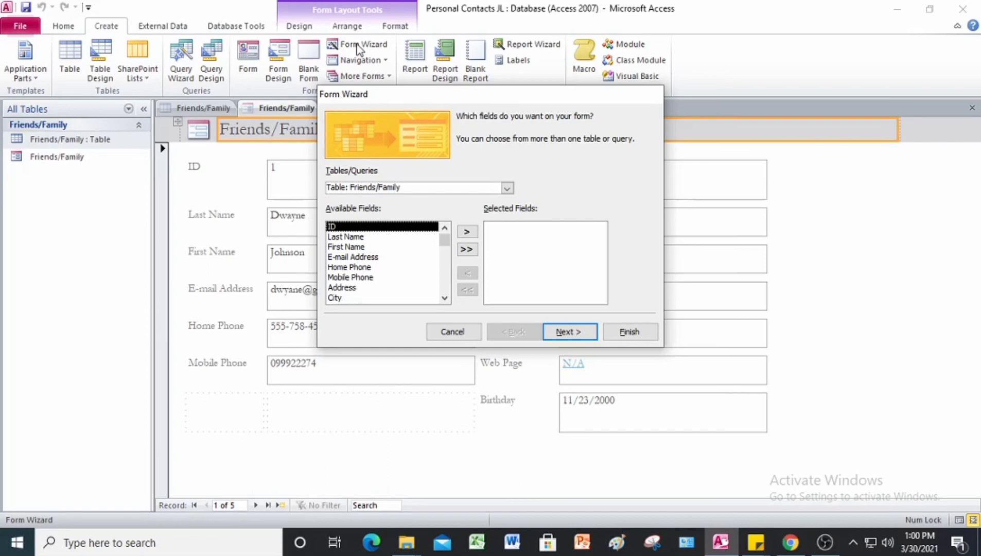
double_click(347, 247)
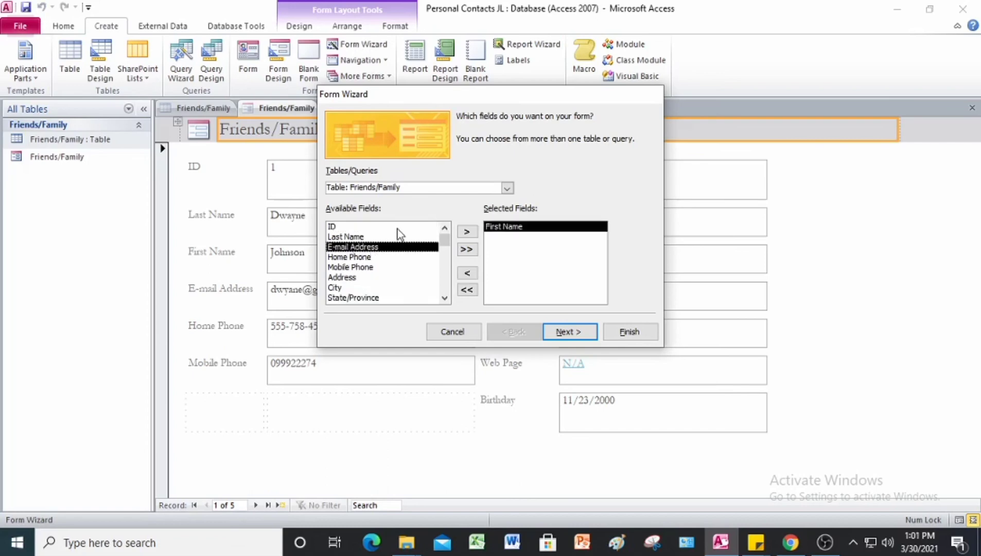
double_click(355, 237)
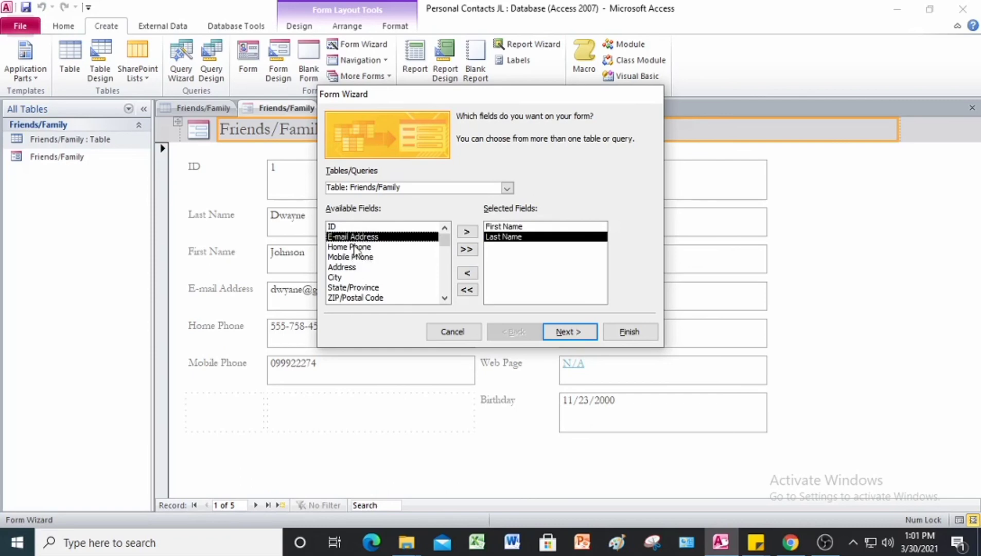
double_click(359, 237)
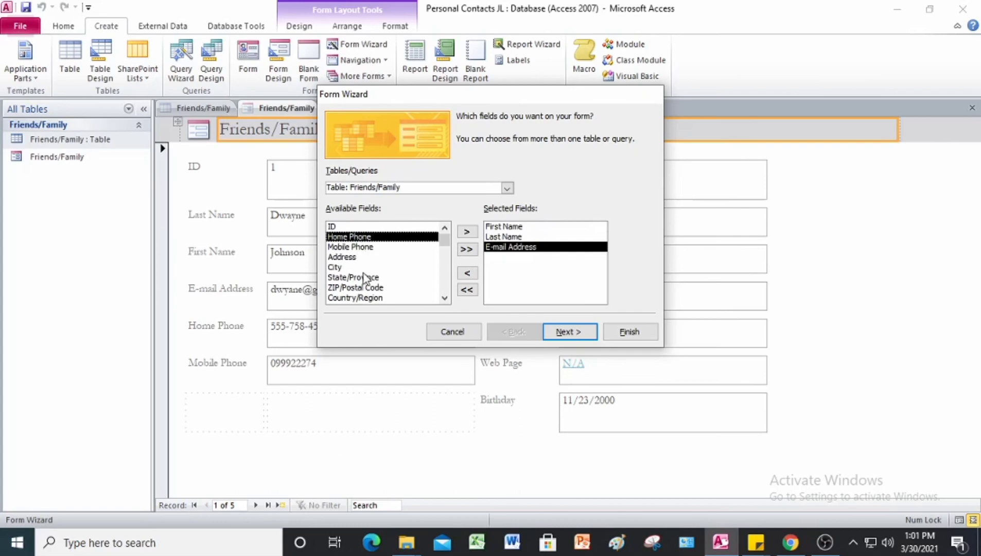
double_click(365, 238)
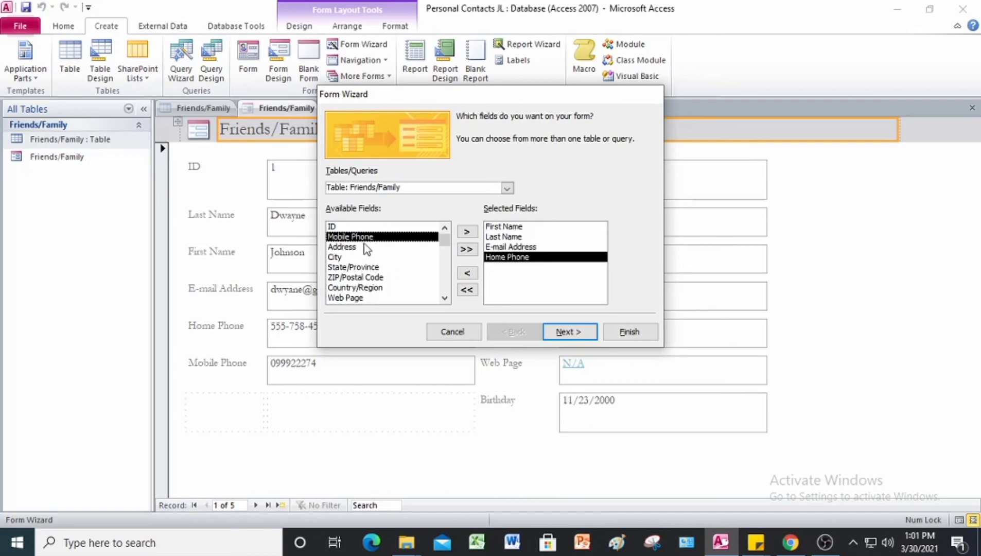
double_click(365, 238)
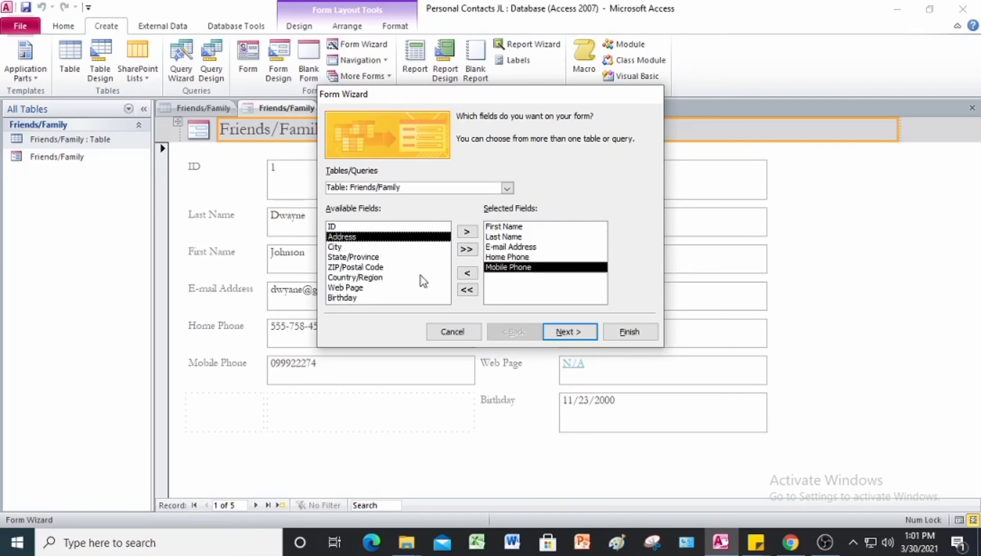
double_click(341, 298)
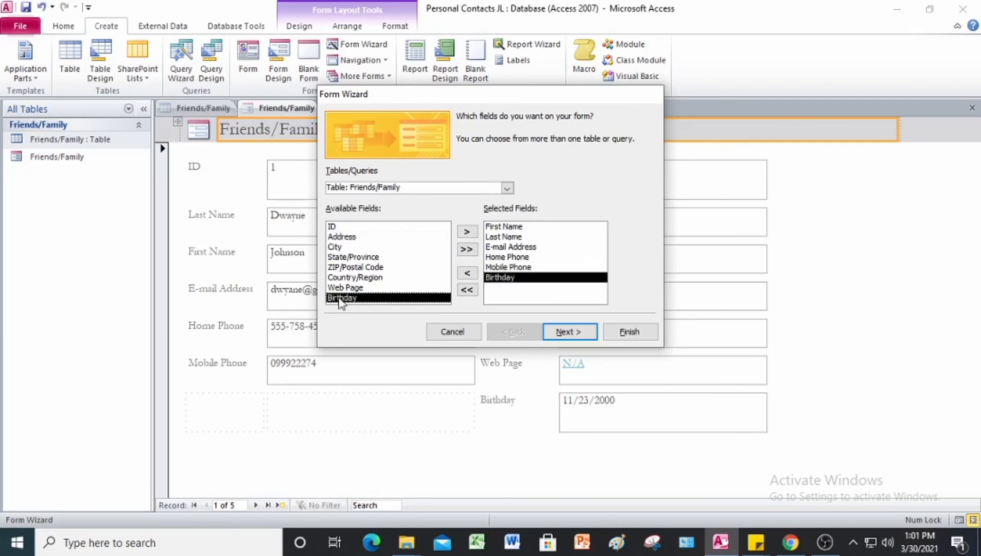
left_click(569, 339)
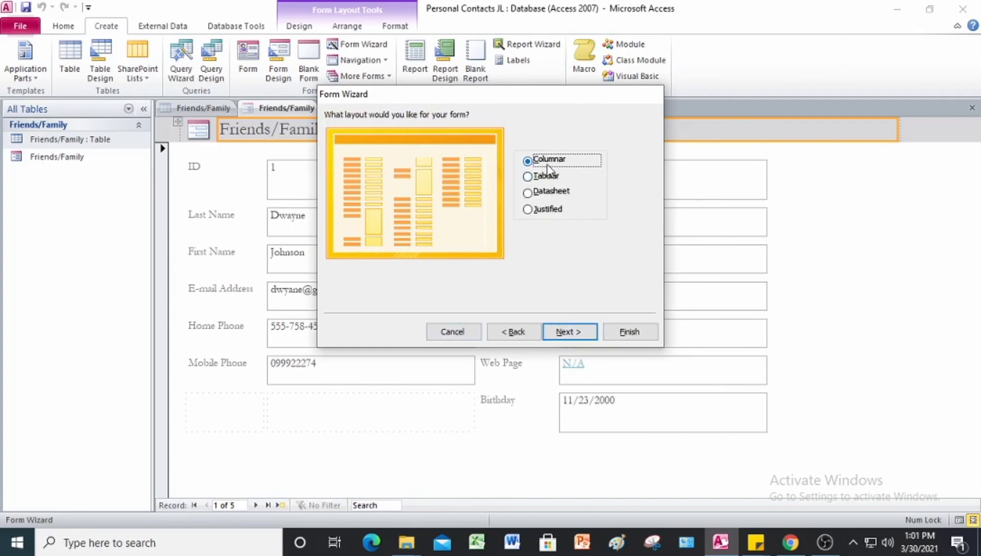
Step: Keep the Columnar layout, title the form 'Birthday Contact' and finish the wizard
left_click(558, 338)
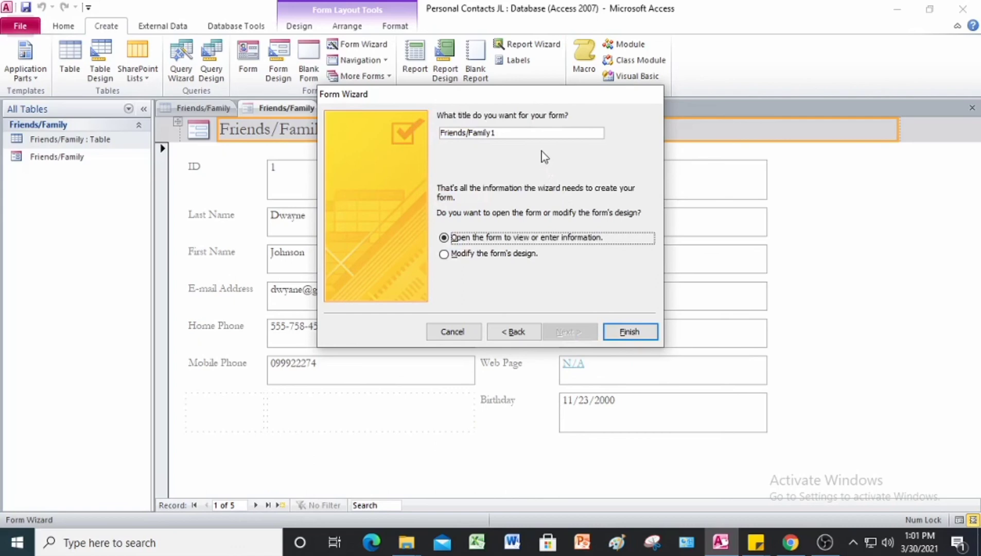
left_click(504, 132)
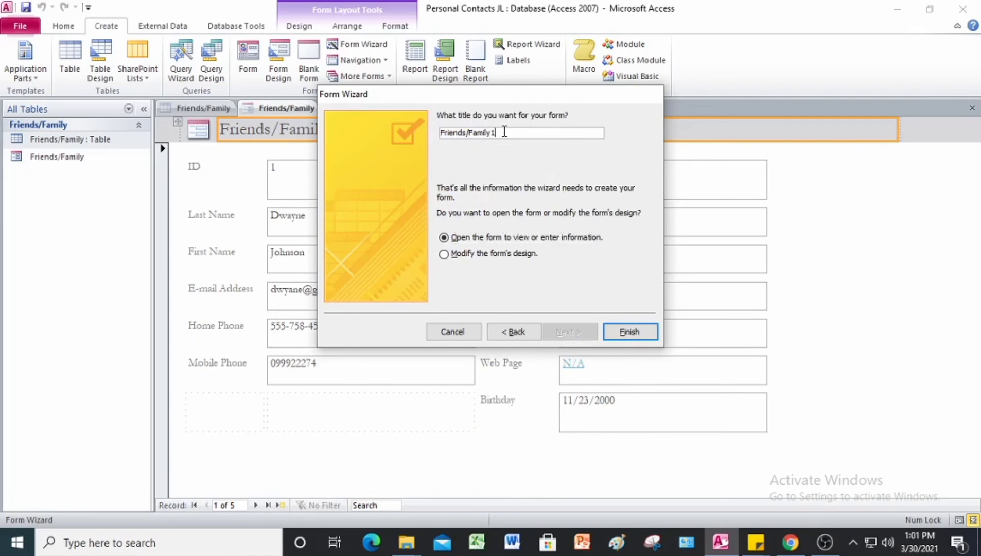
key("BackSpace")
key("BackSpace")
key("BackSpace")
key("BackSpace")
key("BackSpace")
key("BackSpace")
key("BackSpace")
key("BackSpace")
key("BackSpace")
key("BackSpace")
key("BackSpace")
key("BackSpace")
key("BackSpace")
key("BackSpace")
key("BackSpace")
type("Birthday Contact")
left_click(630, 332)
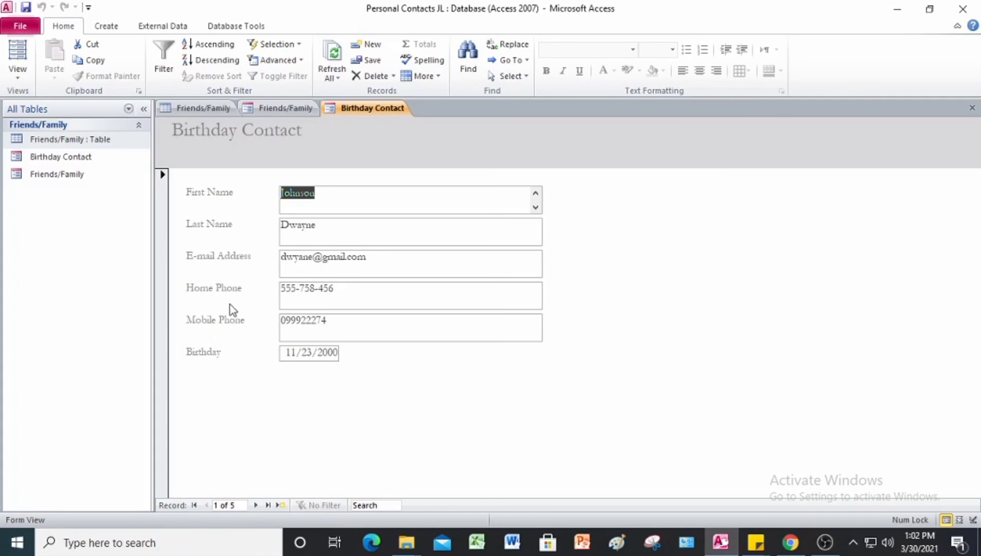
Step: Exit Access, saving the Friends/Family table layout changes
left_click(90, 157)
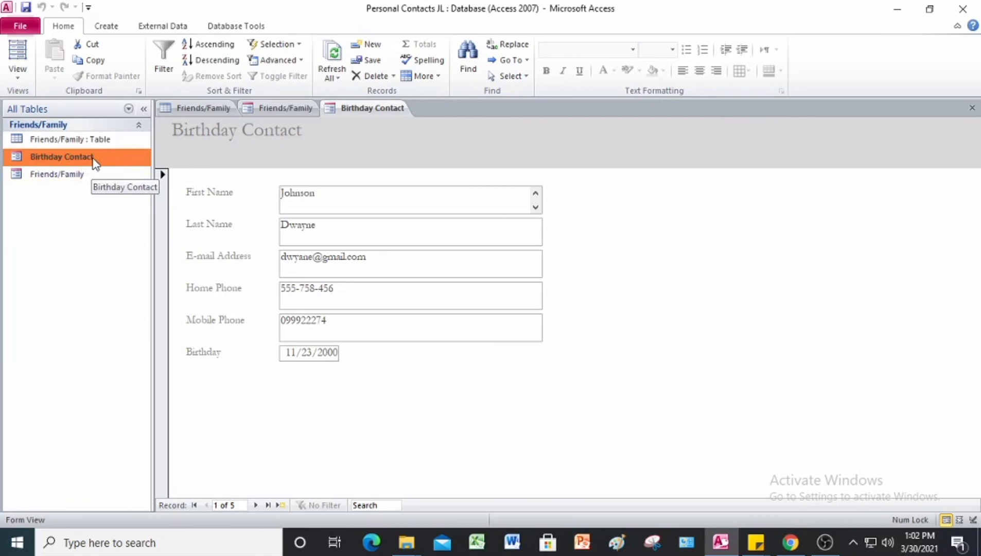
left_click(963, 10)
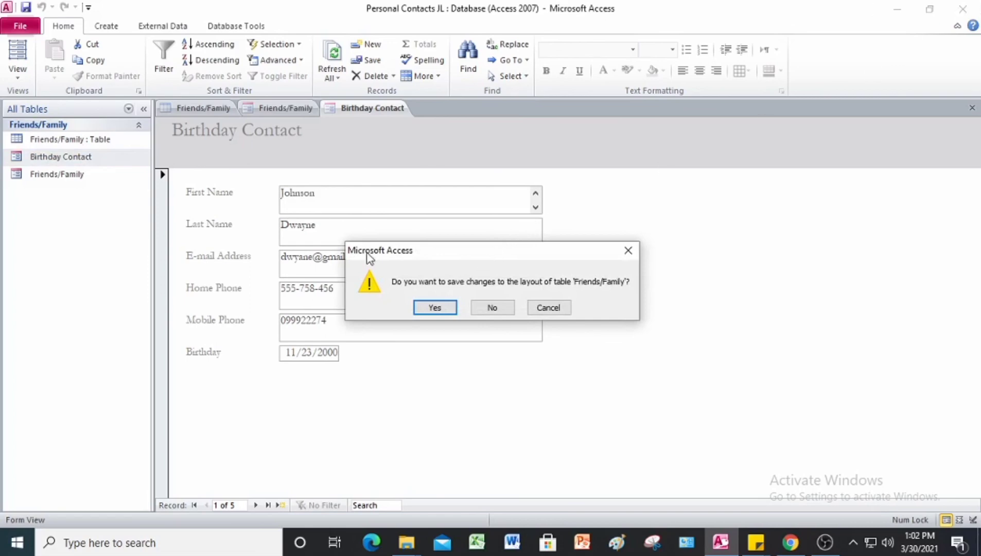
left_click(451, 310)
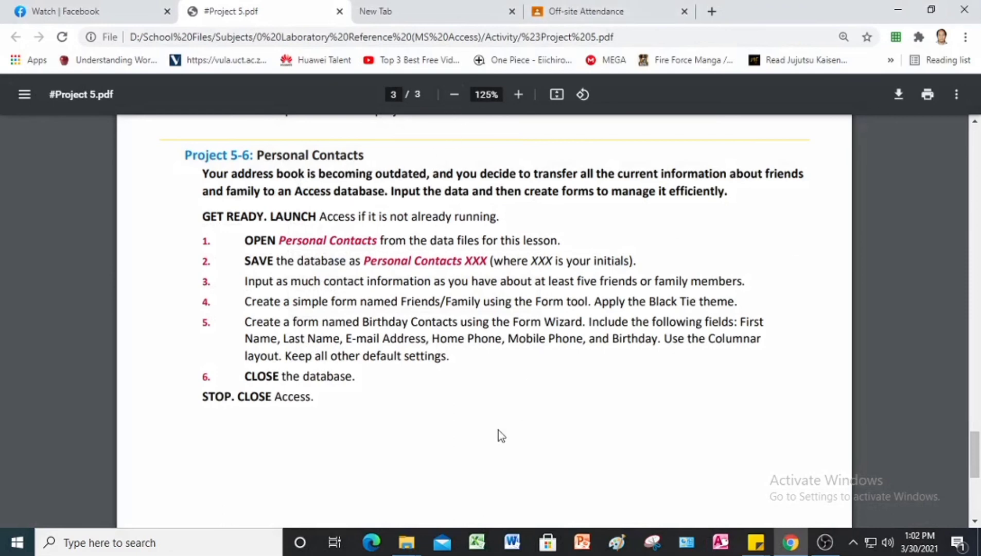
Step: Return to page 1 of #Project 5.pdf in Chrome, showing the Project 5-1 Form Wizard activity
key("alt+Tab")
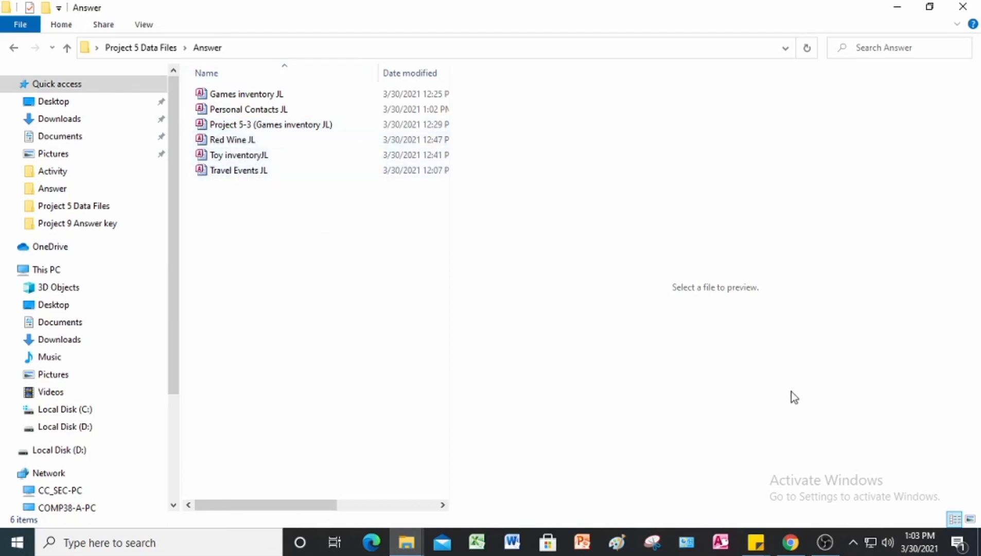
left_click(791, 542)
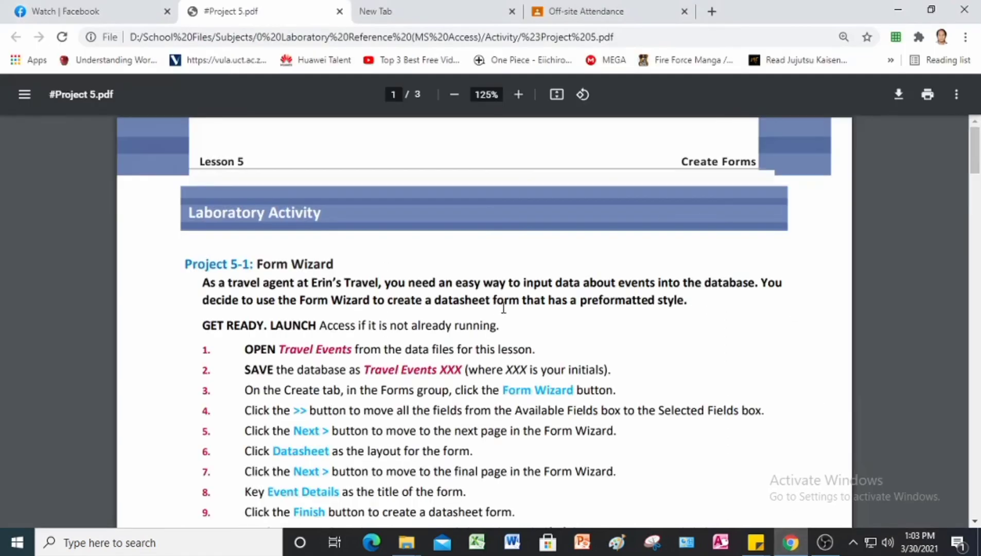